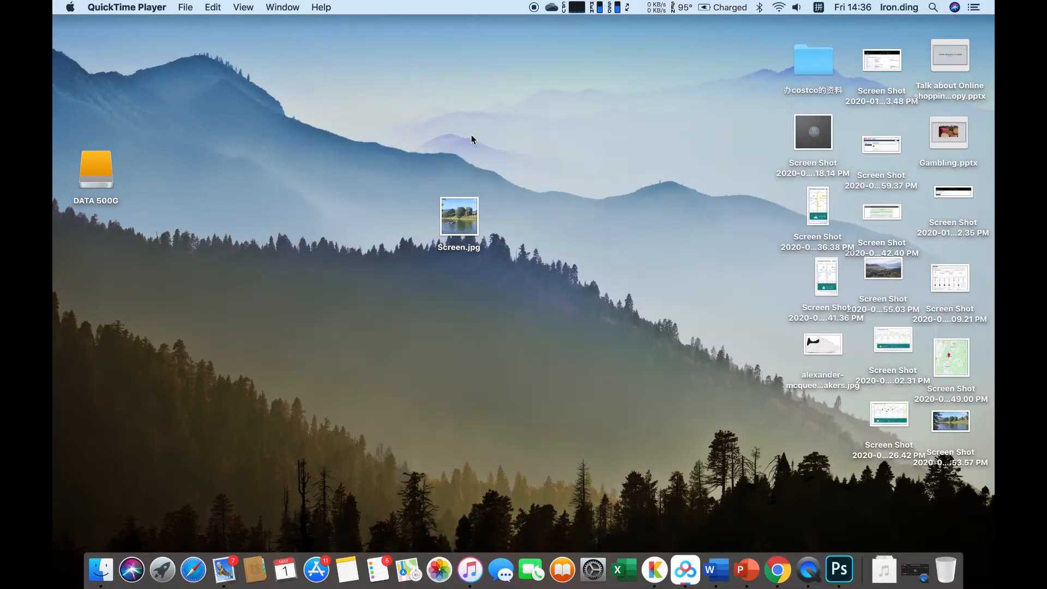
{"action": "left_click", "coordinate": [509, 190]}
{"action": "left_click_drag", "start_coordinate": [458, 167], "coordinate": [542, 278]}
{"action": "left_click", "coordinate": [525, 233]}
{"action": "left_click_drag", "start_coordinate": [507, 189], "coordinate": [411, 273]}
{"action": "left_click", "coordinate": [422, 262]}
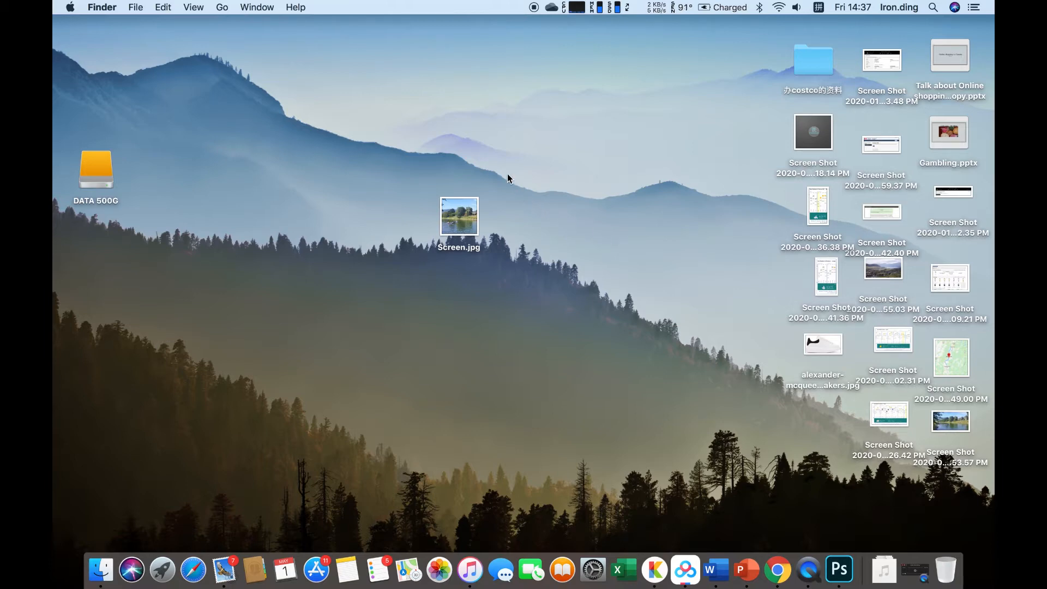
{"action": "left_click_drag", "start_coordinate": [387, 155], "coordinate": [554, 301]}
{"action": "left_click_drag", "start_coordinate": [511, 171], "coordinate": [524, 256]}
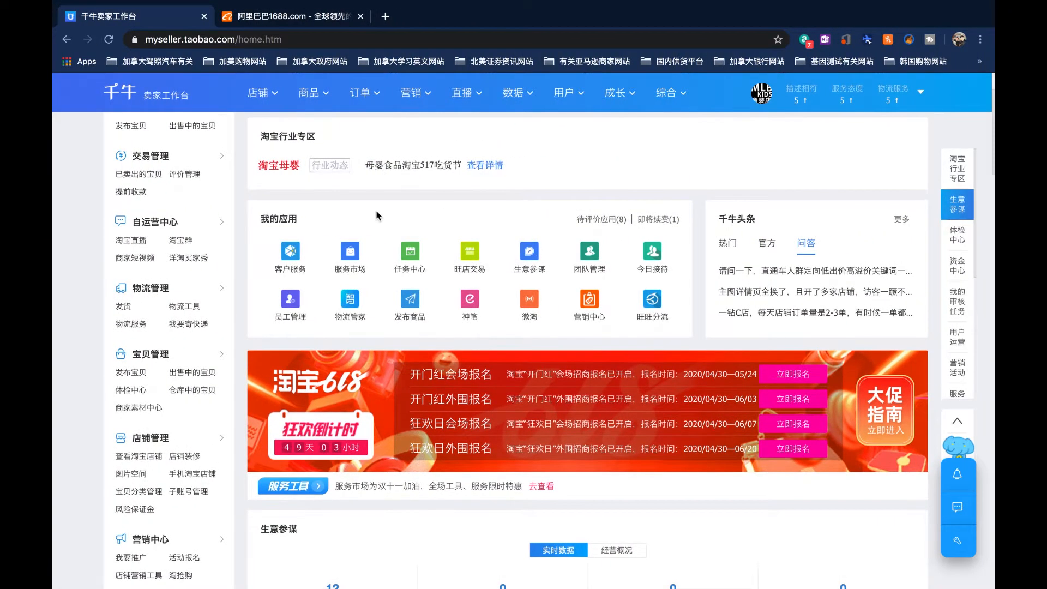
- In the Taobao seller workbench in Chrome, open the shop's 图片空间 and advance through the introductory feature tour
{"action": "left_click", "coordinate": [223, 19]}
{"action": "left_click", "coordinate": [174, 20]}
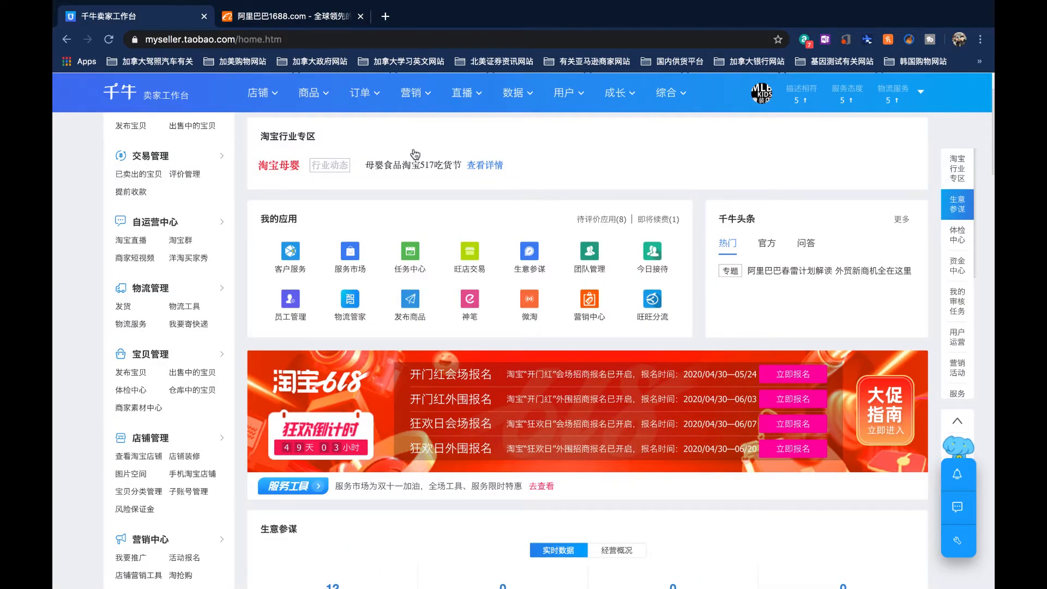
{"action": "mouse_move", "coordinate": [850, 106]}
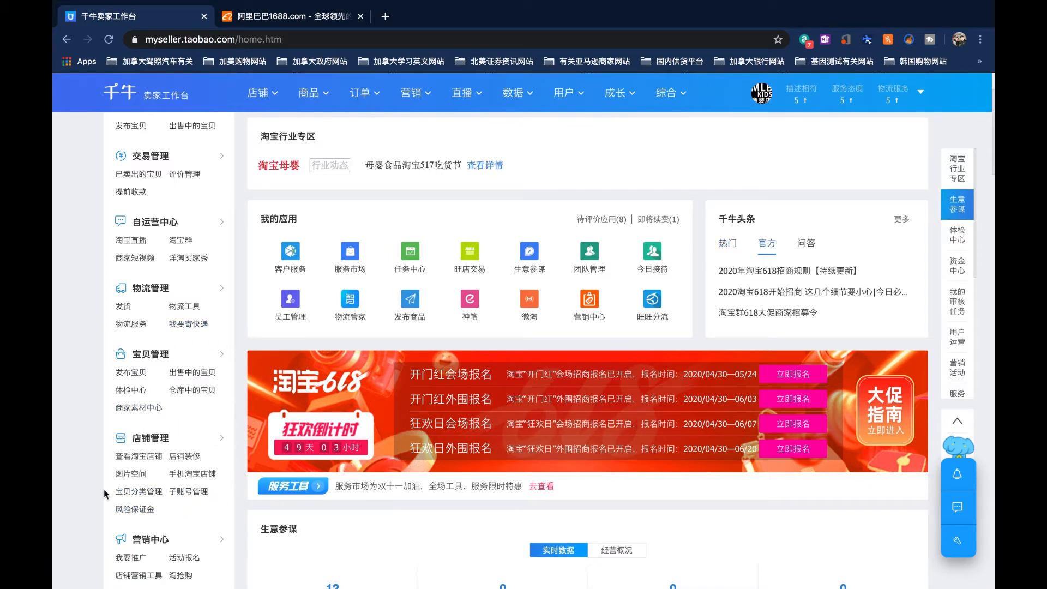
{"action": "mouse_move", "coordinate": [199, 444]}
{"action": "mouse_move", "coordinate": [170, 360]}
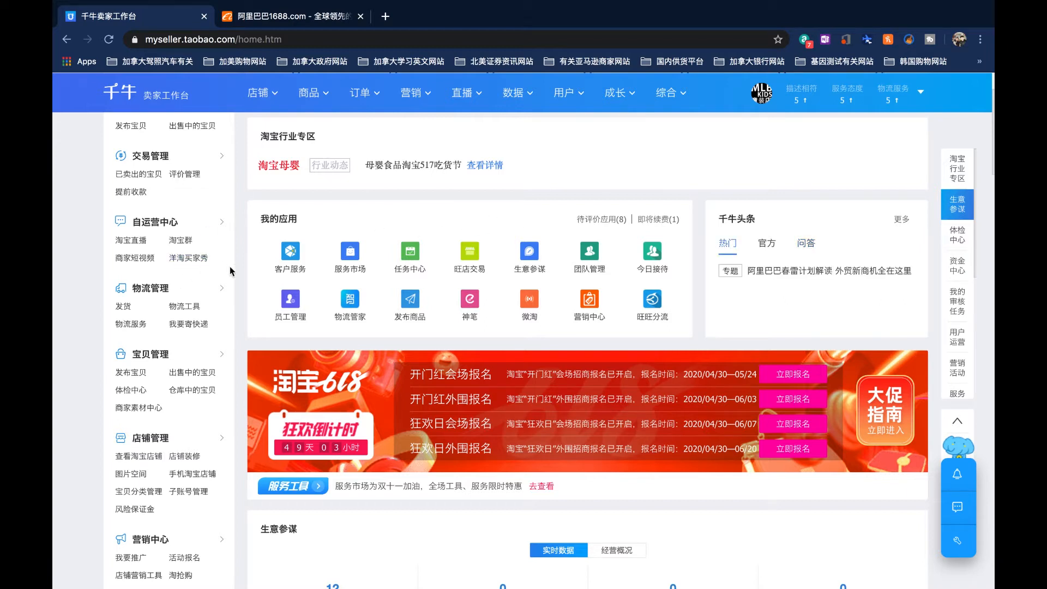
{"action": "mouse_move", "coordinate": [217, 365]}
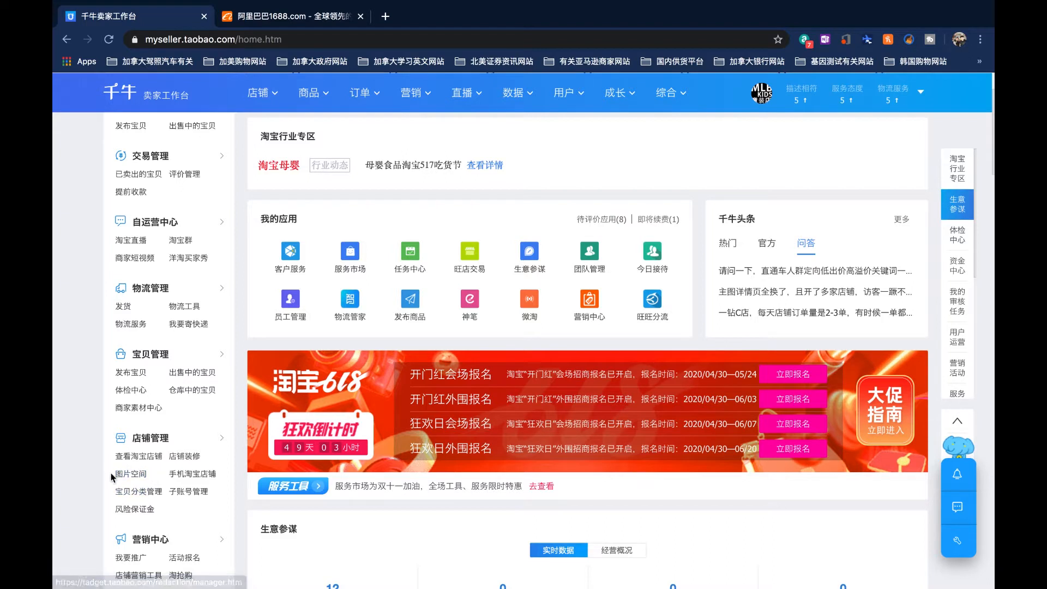
{"action": "left_click", "coordinate": [141, 476]}
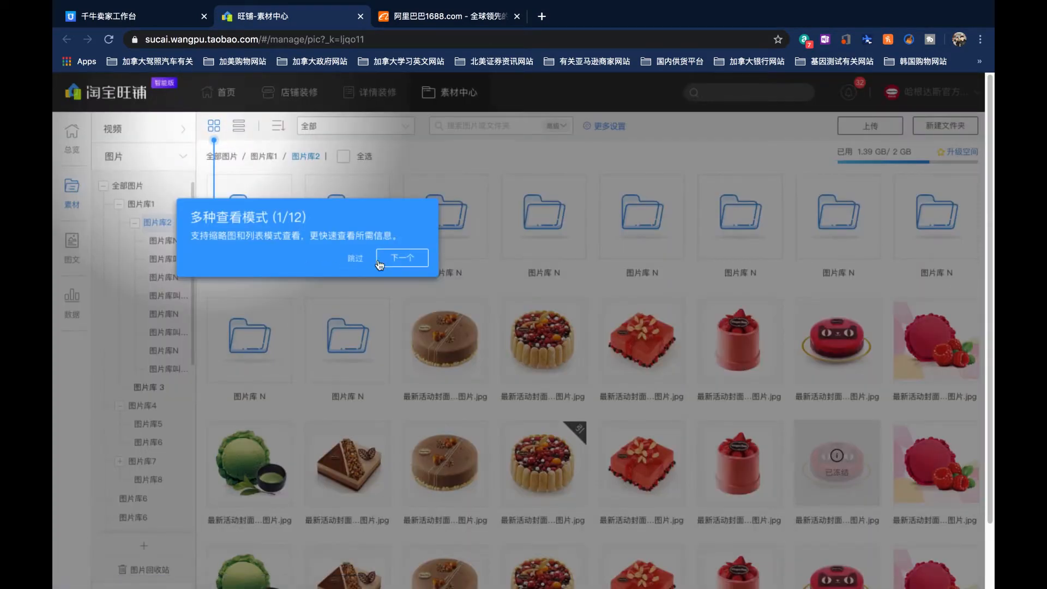
{"action": "left_click", "coordinate": [402, 258]}
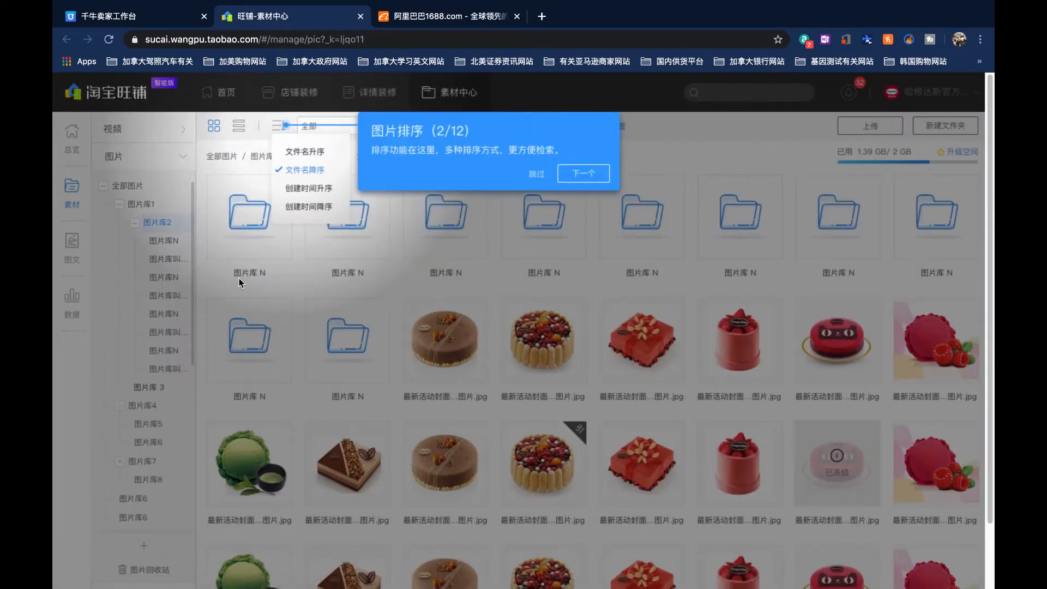
{"action": "left_click", "coordinate": [574, 177]}
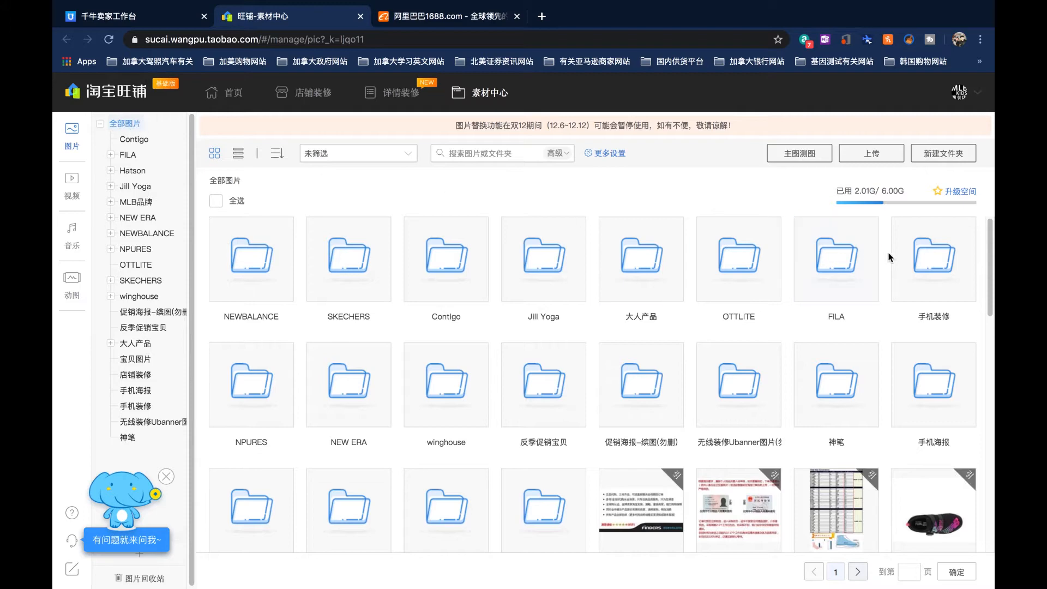
- Create a new image folder named "Testing" under 全部图片
{"action": "left_click", "coordinate": [934, 155]}
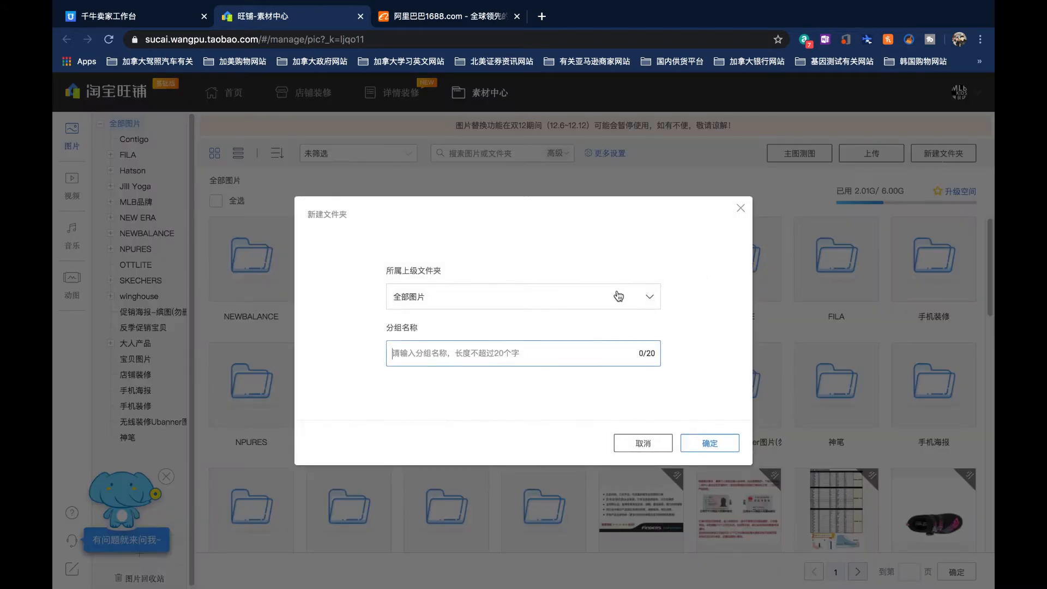
{"action": "type", "text": "Testing"}
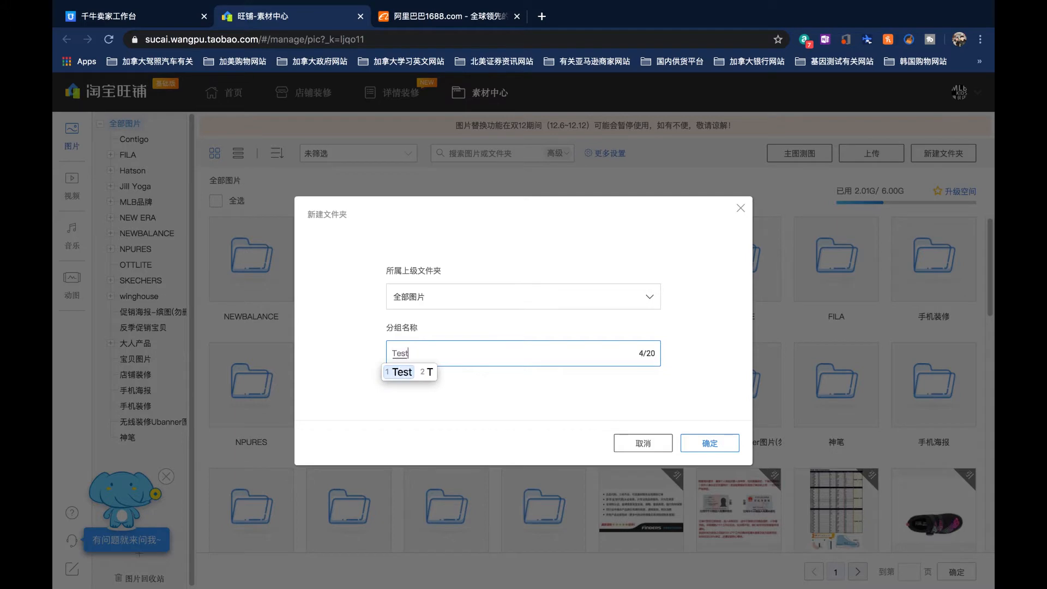
{"action": "key", "text": "BackSpace"}
{"action": "key", "text": "BackSpace"}
{"action": "key", "text": "BackSpace"}
{"action": "type", "text": "o"}
{"action": "key", "text": "BackSpace"}
{"action": "key", "text": "BackSpace"}
{"action": "type", "text": "ing"}
{"action": "key", "text": "Return"}
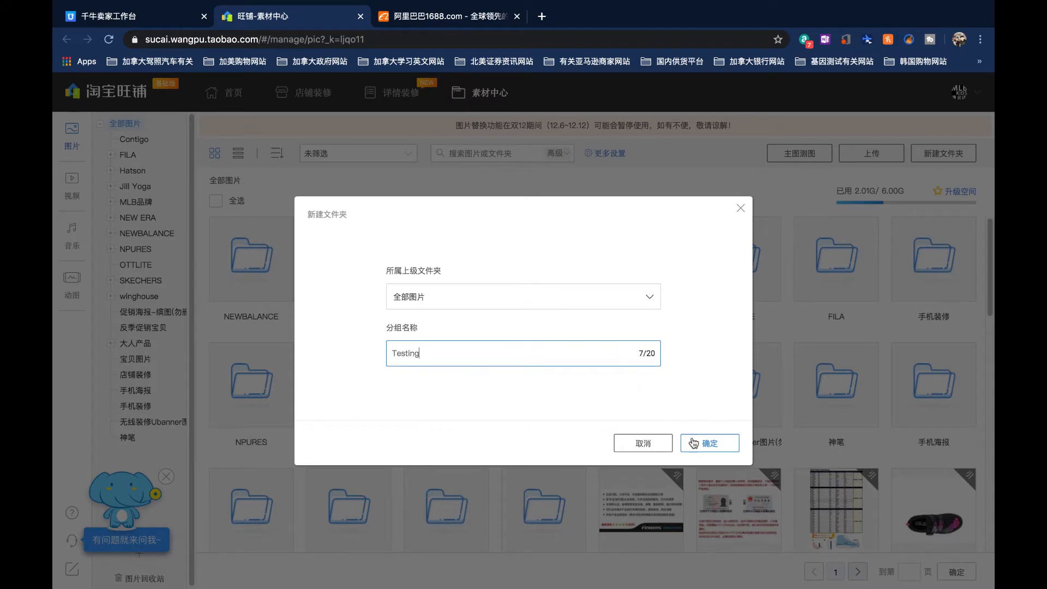
{"action": "left_click", "coordinate": [716, 448]}
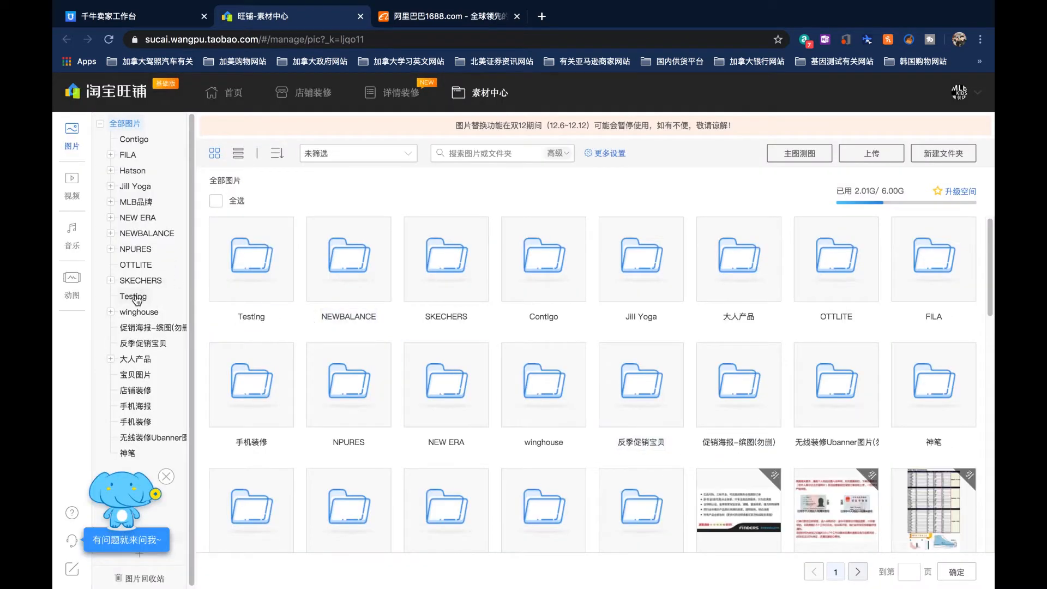
- Open the Testing folder and create a subfolder named "1" inside it
{"action": "left_click", "coordinate": [135, 297]}
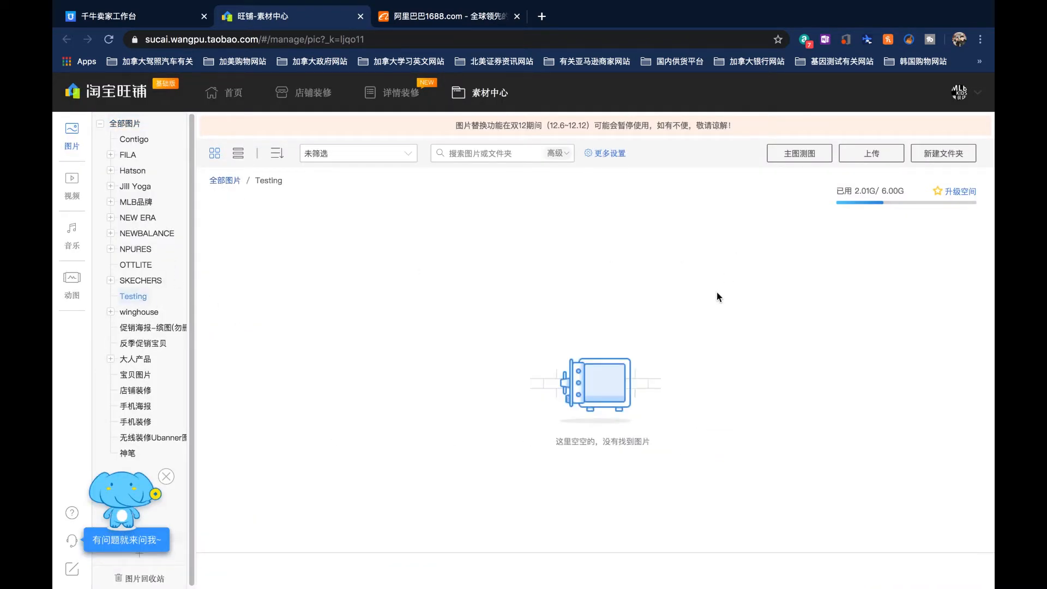
{"action": "left_click", "coordinate": [943, 154]}
{"action": "left_click", "coordinate": [485, 353]}
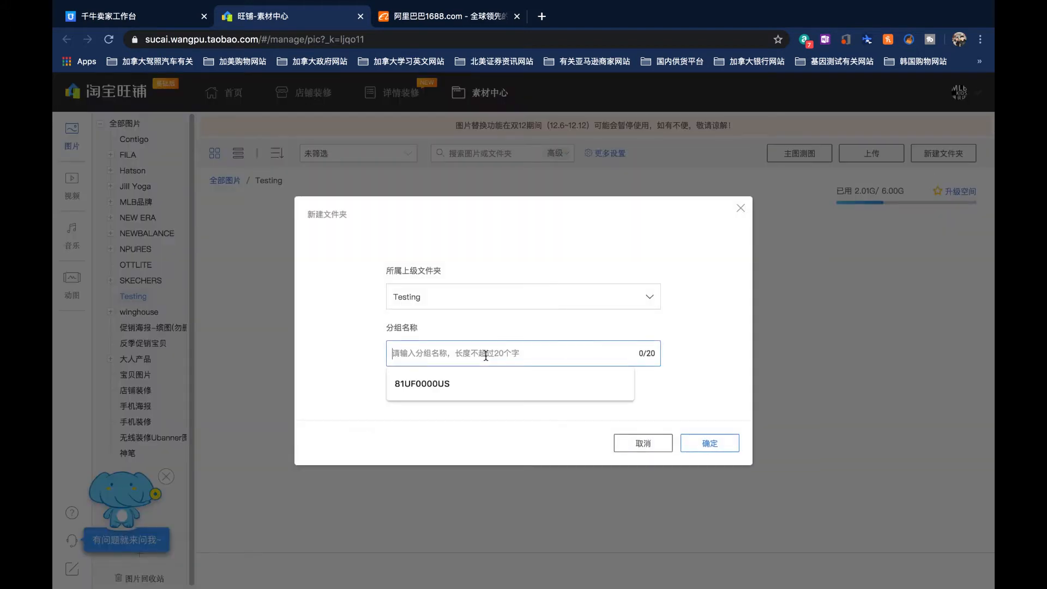
{"action": "type", "text": "1"}
{"action": "left_click", "coordinate": [697, 443]}
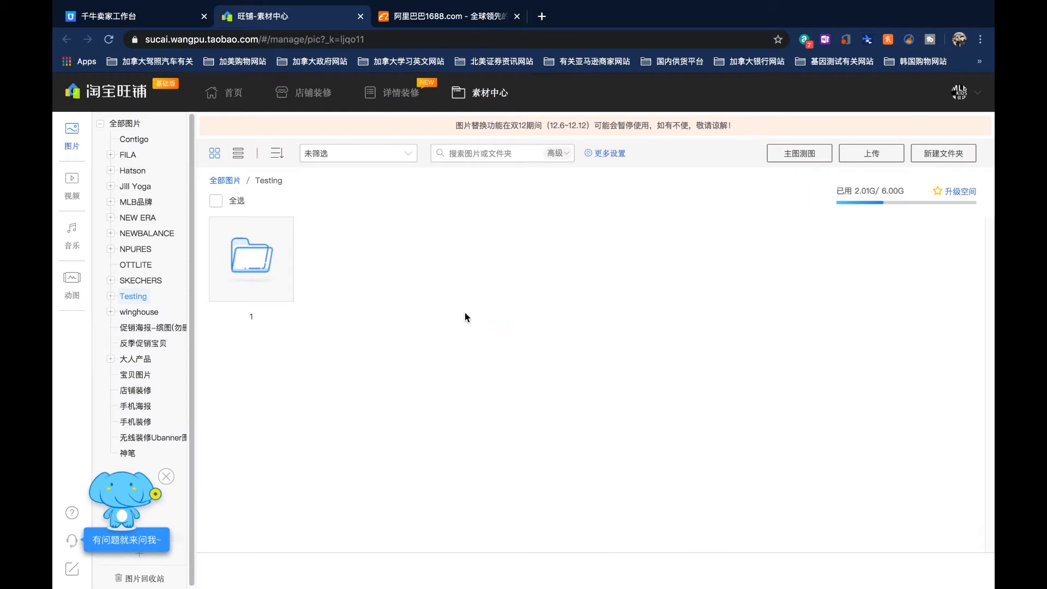
- Upload Screen.jpg from the Desktop into folder 1 and close the upload results
{"action": "double_click", "coordinate": [274, 262]}
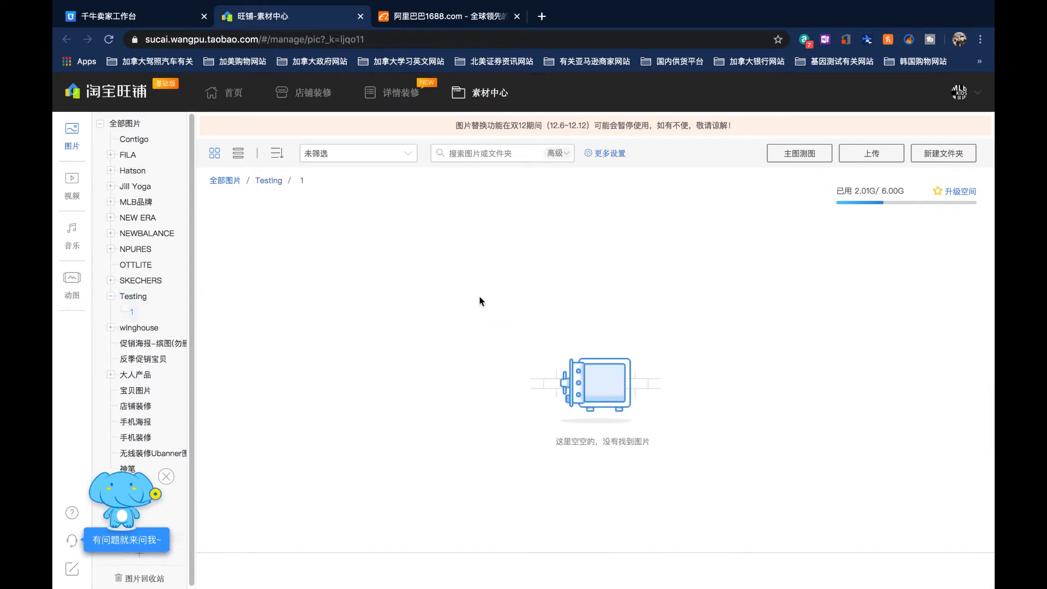
{"action": "left_click", "coordinate": [875, 155]}
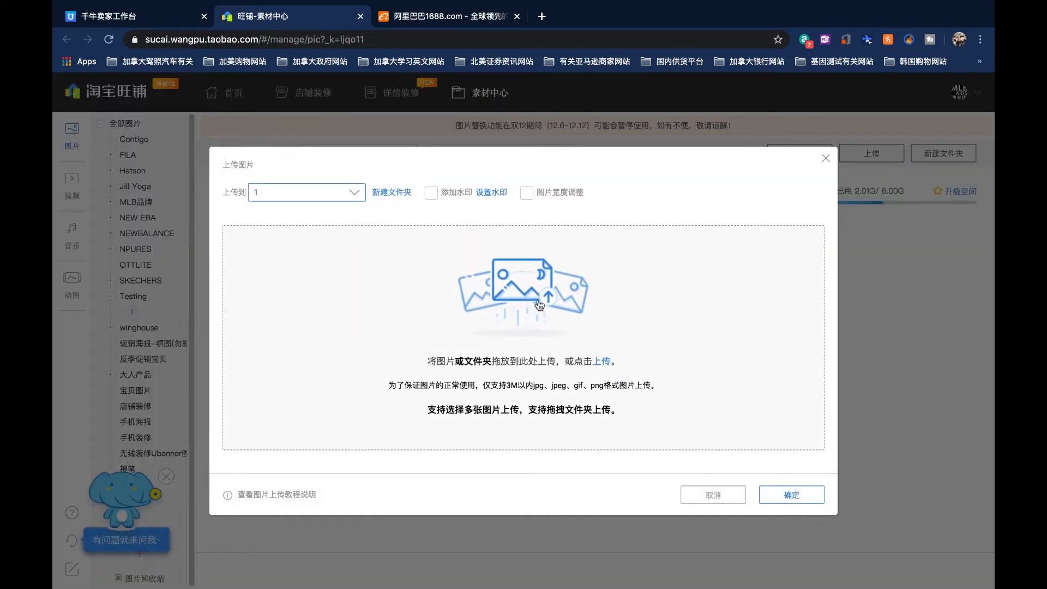
{"action": "left_click", "coordinate": [544, 337]}
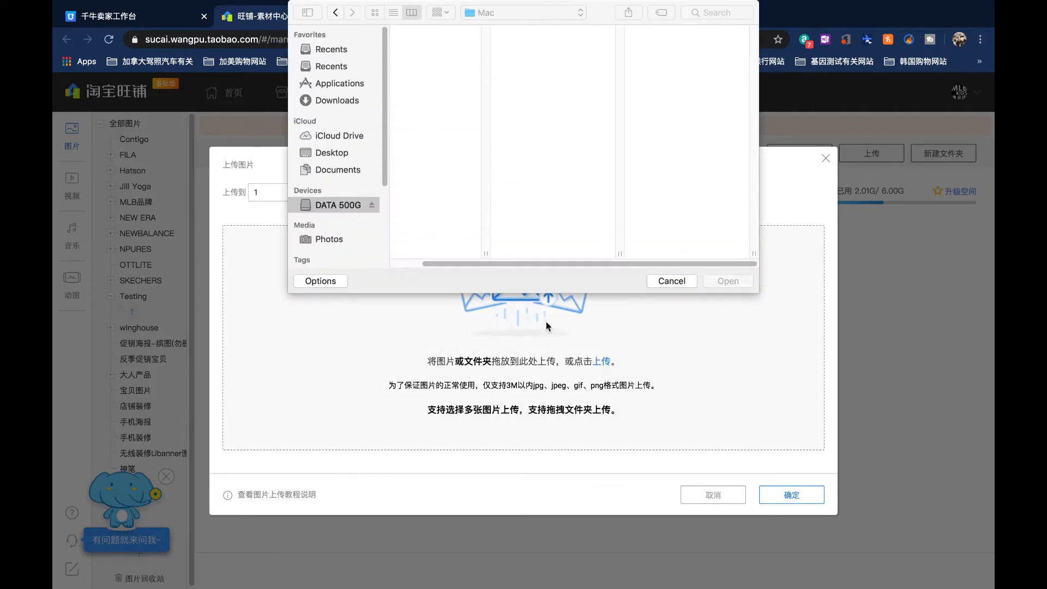
{"action": "left_click_drag", "start_coordinate": [518, 263], "coordinate": [508, 263]}
{"action": "left_click", "coordinate": [343, 156]}
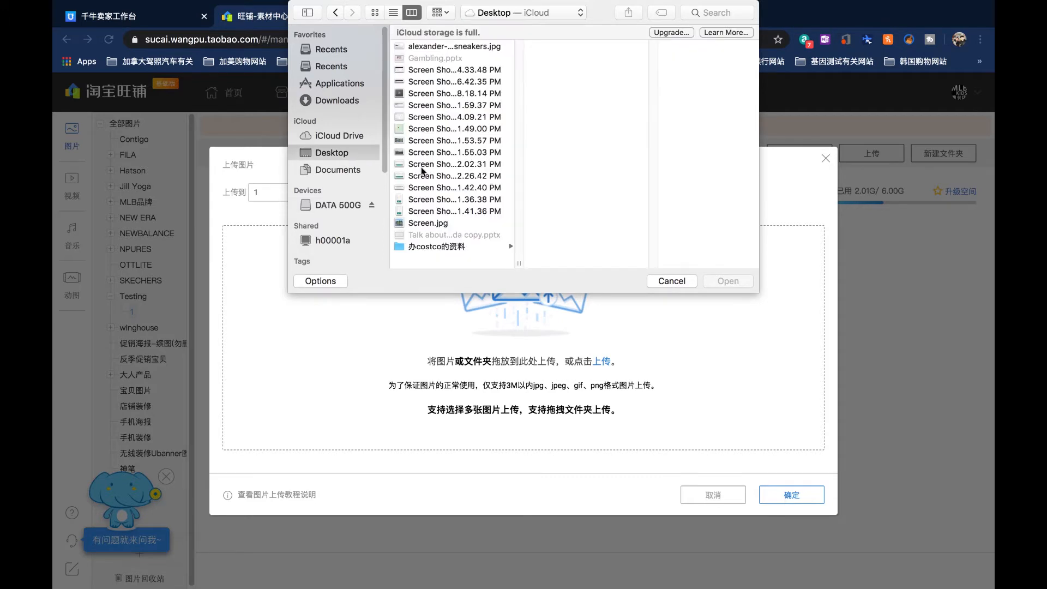
{"action": "left_click", "coordinate": [402, 223]}
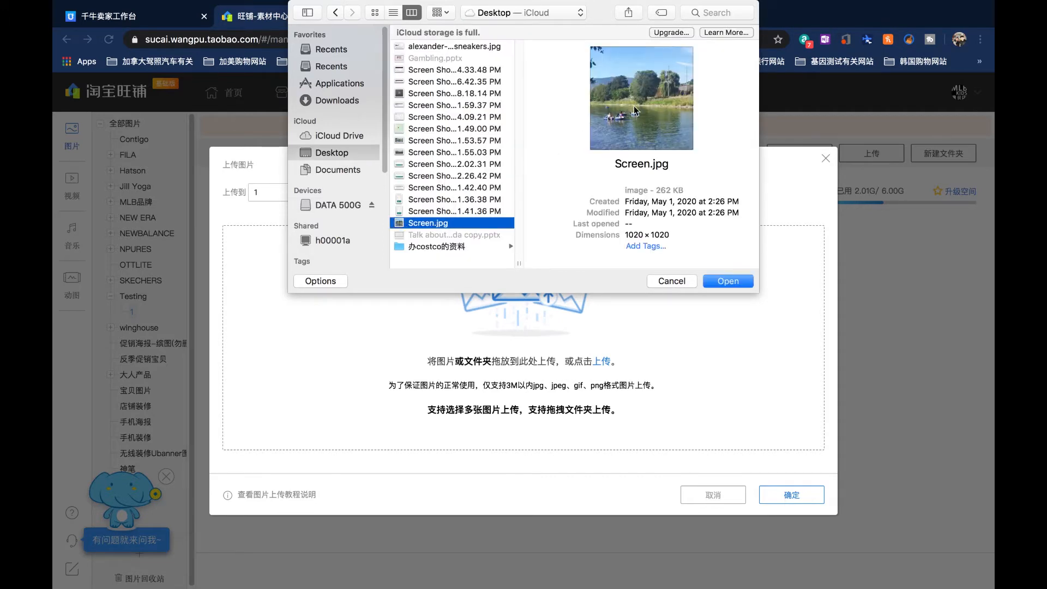
{"action": "left_click", "coordinate": [723, 279]}
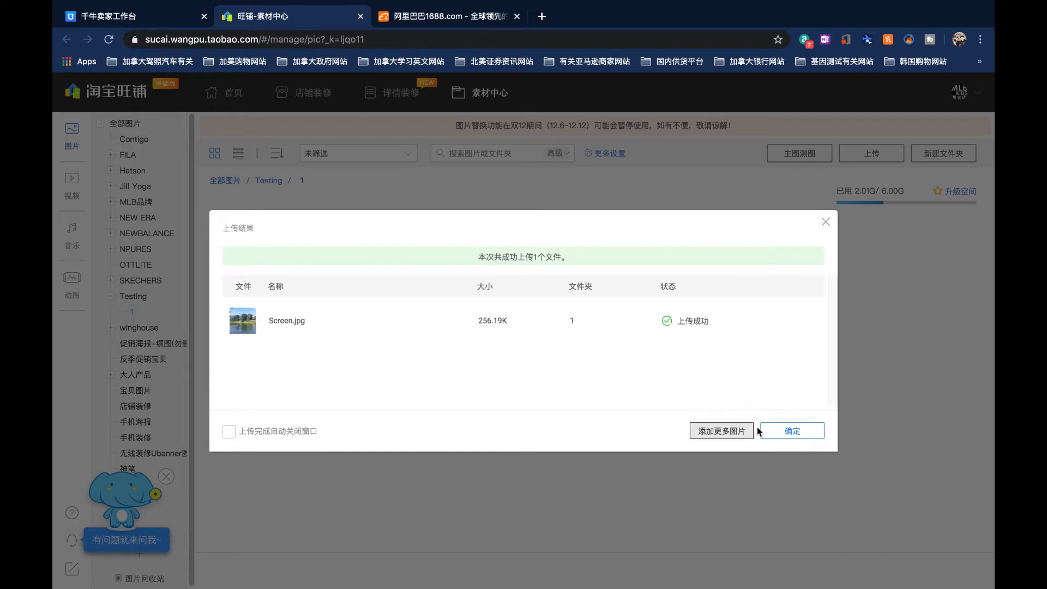
{"action": "left_click", "coordinate": [788, 433]}
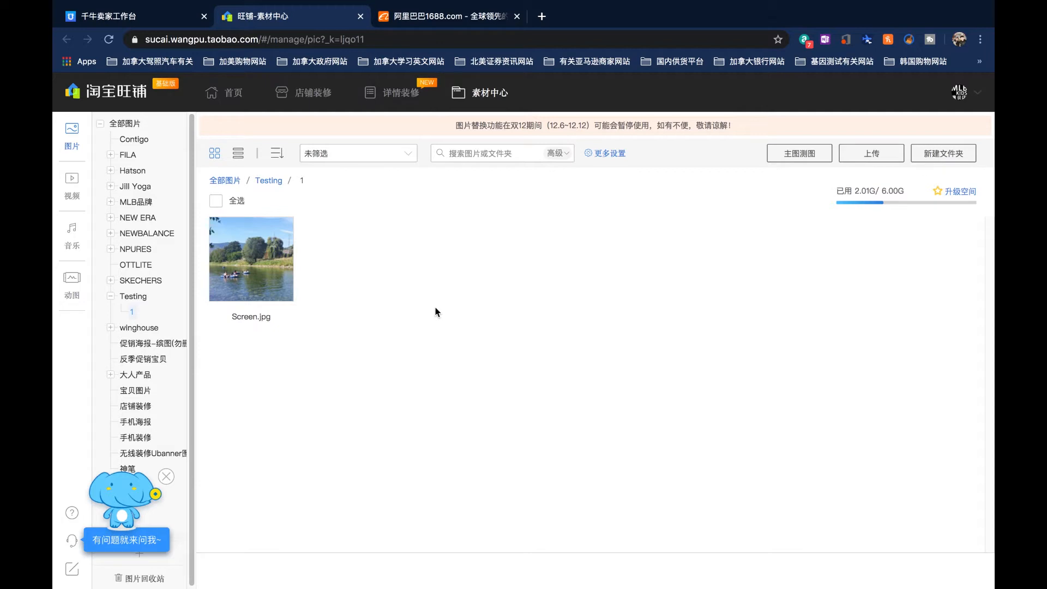
- Return to the seller workbench and open the product publishing page (发布宝贝) under 宝贝管理
{"action": "mouse_move", "coordinate": [265, 274]}
{"action": "left_click", "coordinate": [120, 16]}
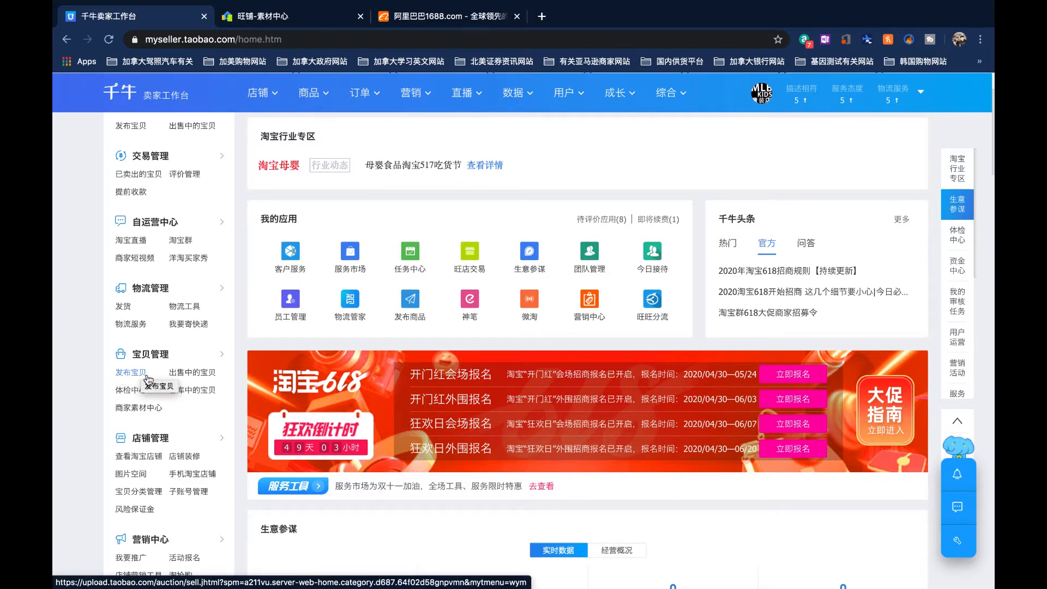
{"action": "left_click", "coordinate": [138, 376]}
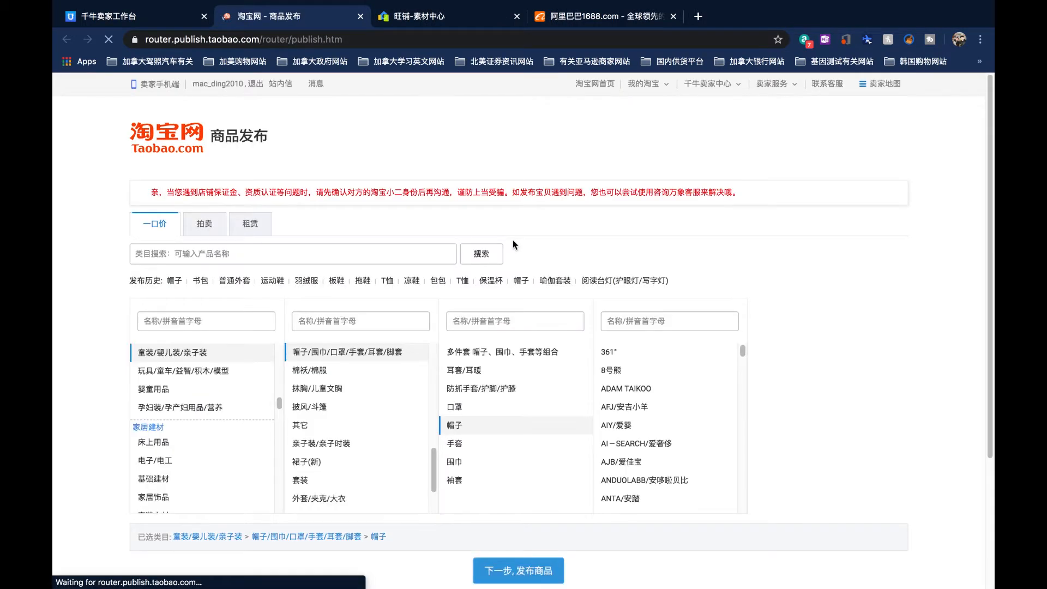
{"action": "scroll", "coordinate": [692, 304], "scroll_direction": "down", "scroll_amount": 1}
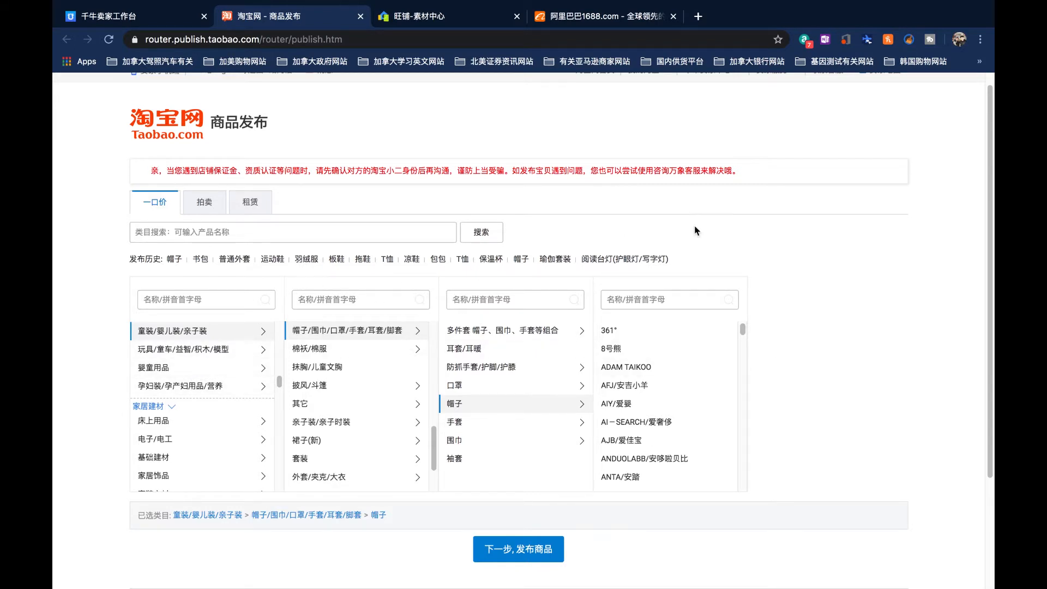
{"action": "right_click", "coordinate": [825, 237]}
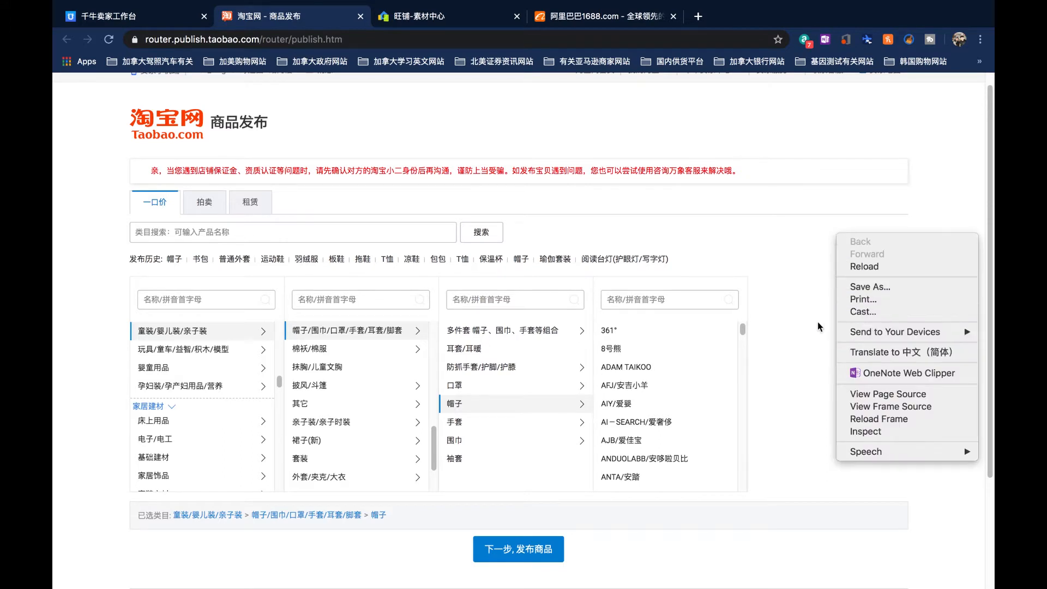
{"action": "left_click", "coordinate": [804, 245]}
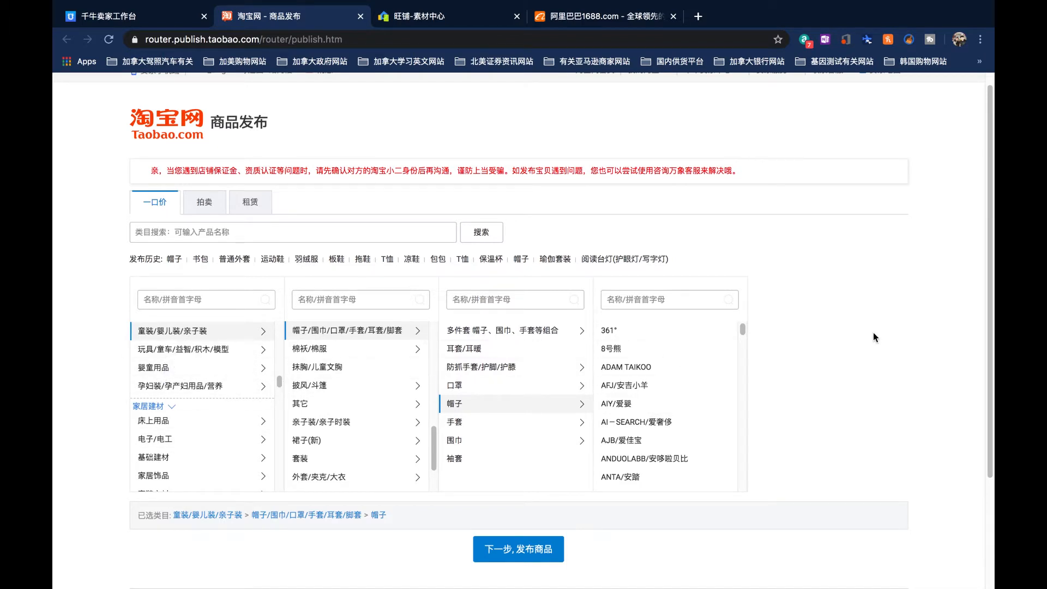
- Search the product categories for 鞋 and select 女鞋 > 拖鞋 > 一字拖
{"action": "left_click", "coordinate": [188, 233]}
{"action": "scroll", "coordinate": [182, 394], "scroll_direction": "down", "scroll_amount": 5}
{"action": "scroll", "coordinate": [182, 394], "scroll_direction": "up", "scroll_amount": 5}
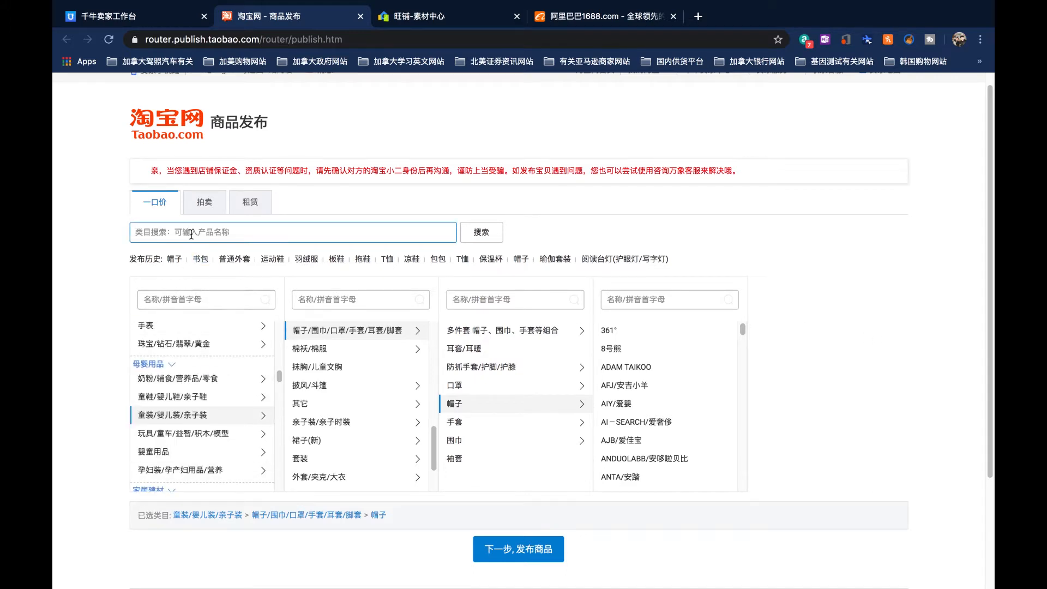
{"action": "type", "text": "鞋"}
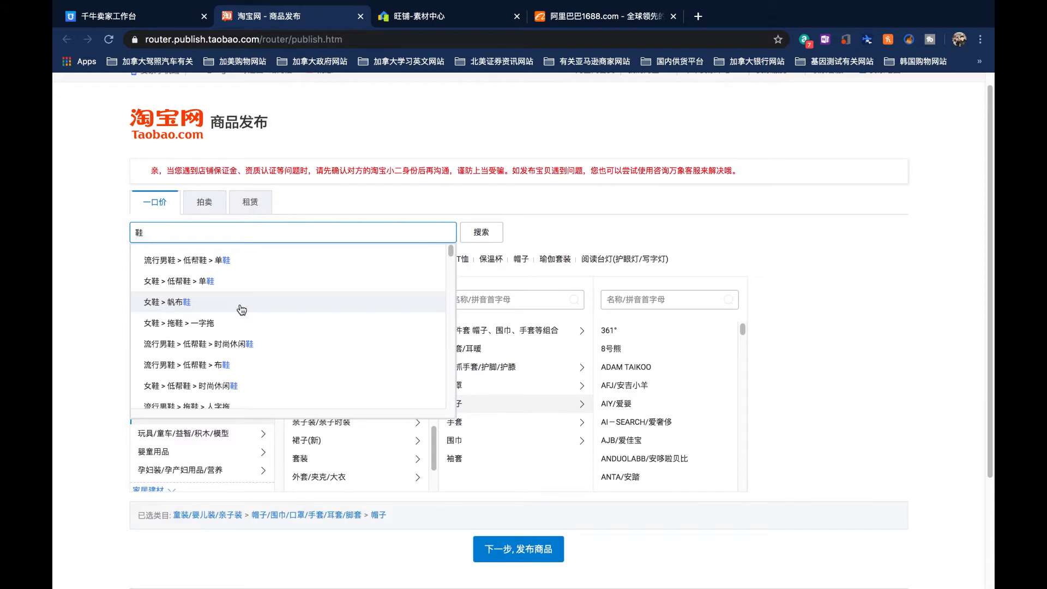
{"action": "left_click", "coordinate": [211, 323]}
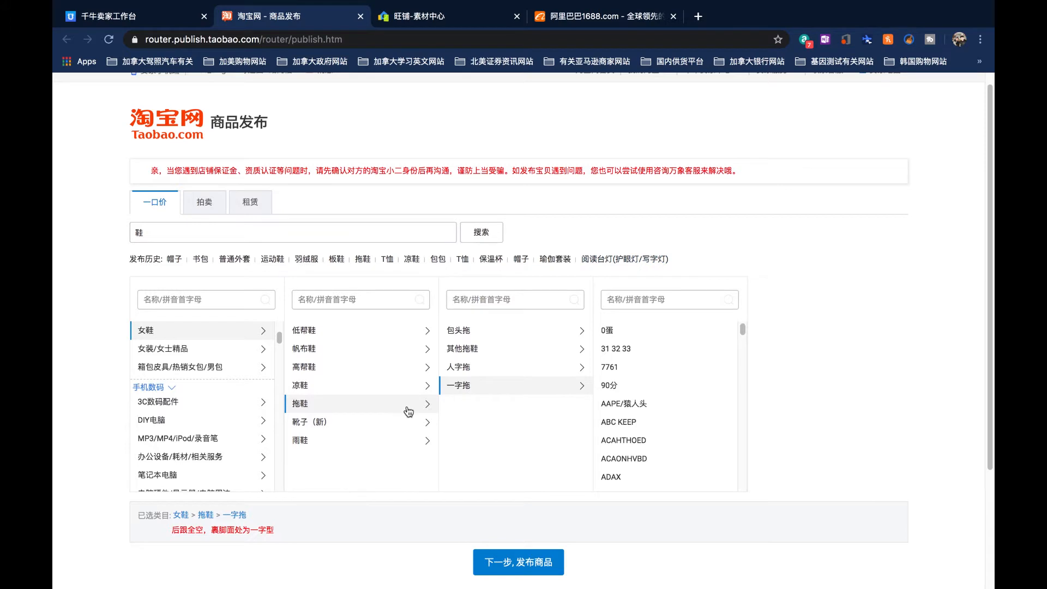
- Search the brand list for adidas and look through the matching brands
{"action": "left_click", "coordinate": [646, 302]}
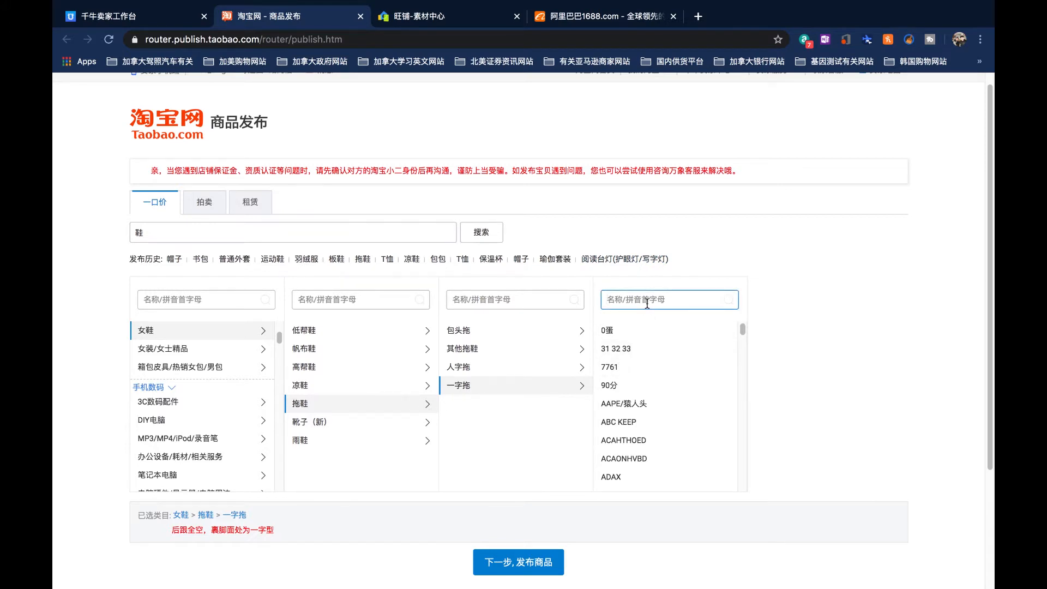
{"action": "type", "text": "adi"}
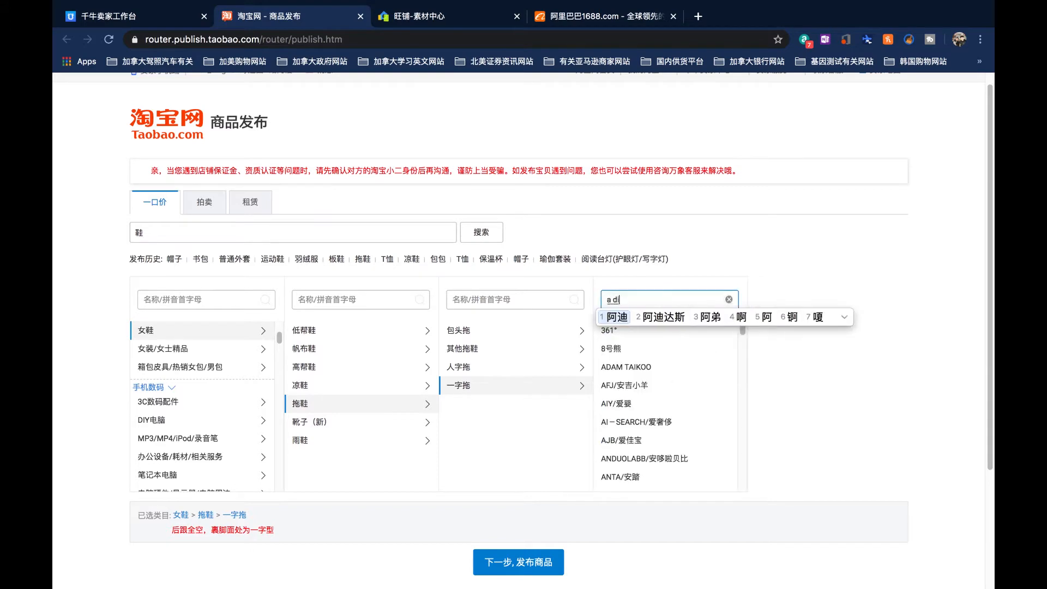
{"action": "type", "text": "da"}
{"action": "key", "text": "Return"}
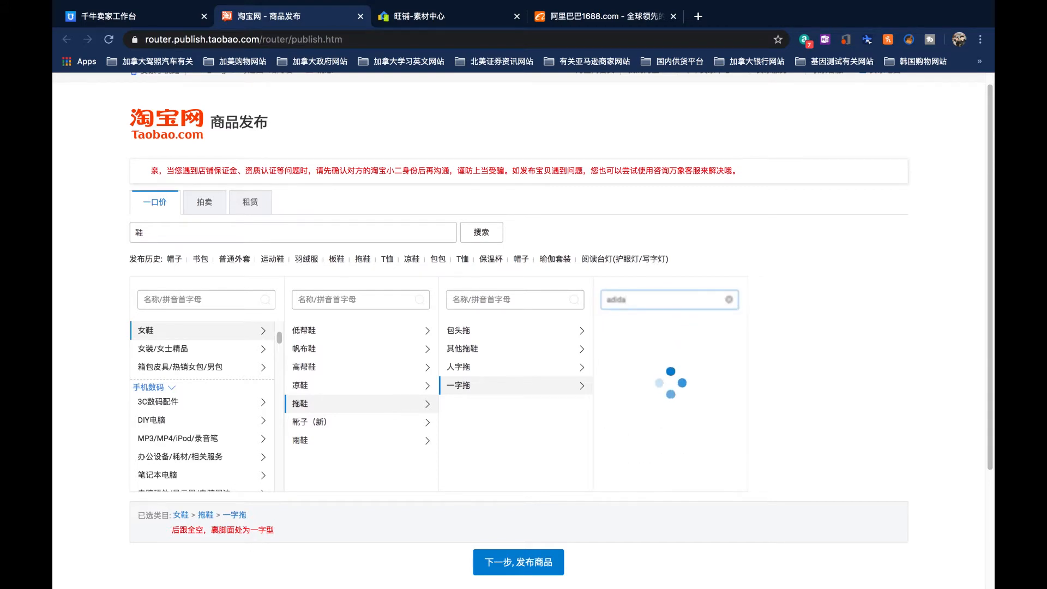
{"action": "type", "text": "s"}
{"action": "key", "text": "Return"}
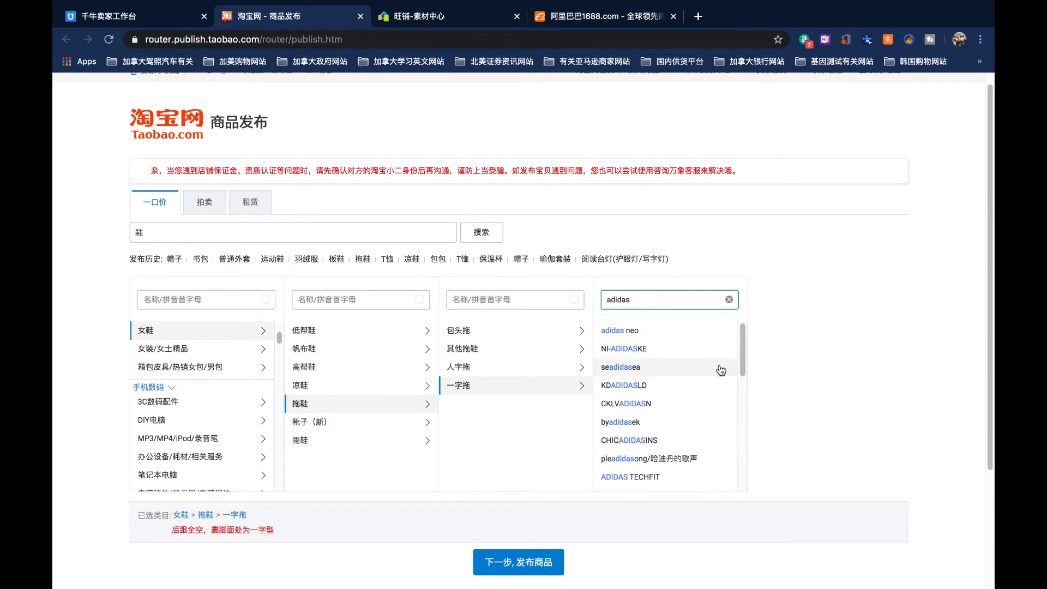
{"action": "mouse_move", "coordinate": [744, 351]}
{"action": "left_mouse_down"}
{"action": "mouse_move", "coordinate": [746, 445]}
{"action": "mouse_move", "coordinate": [731, 380]}
{"action": "mouse_move", "coordinate": [681, 360]}
{"action": "mouse_move", "coordinate": [749, 356]}
{"action": "mouse_move", "coordinate": [742, 348]}
{"action": "left_mouse_up"}
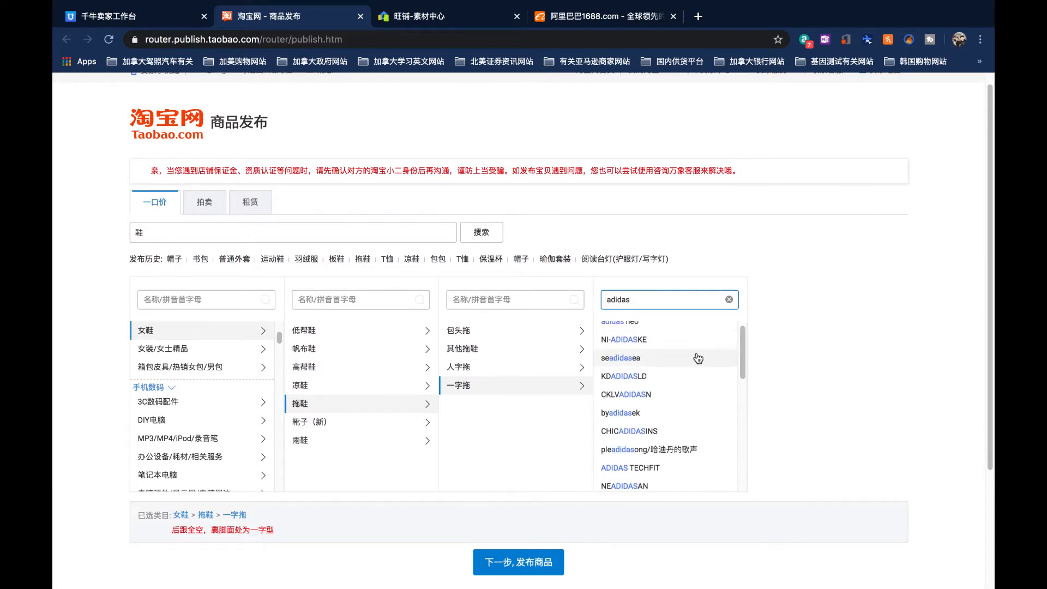
- Search the brand list for Other, select other/其他 and continue to the product details form
{"action": "left_click_drag", "start_coordinate": [664, 303], "coordinate": [600, 305]}
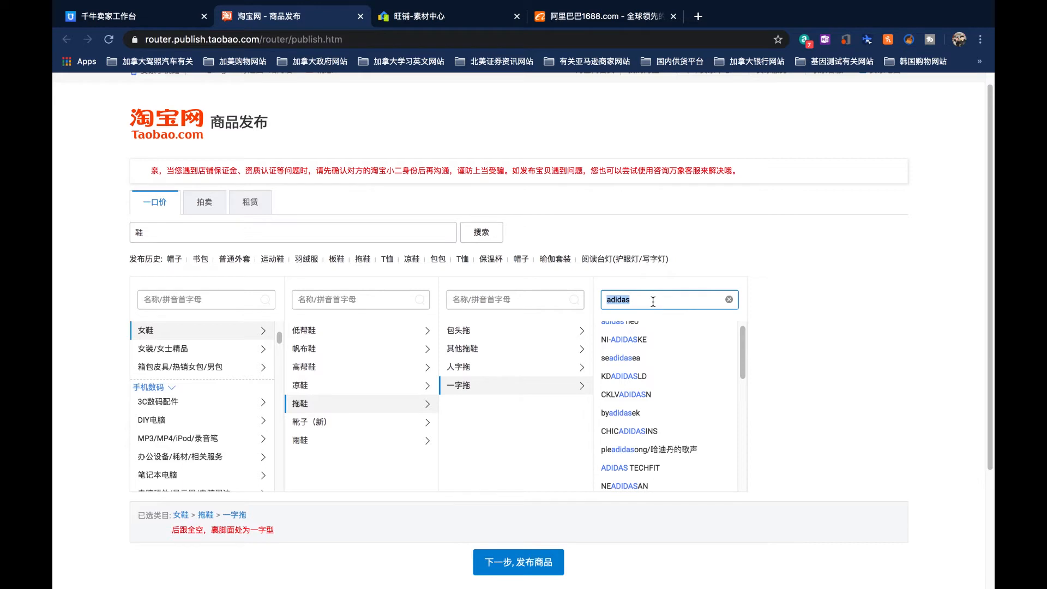
{"action": "type", "text": "Other"}
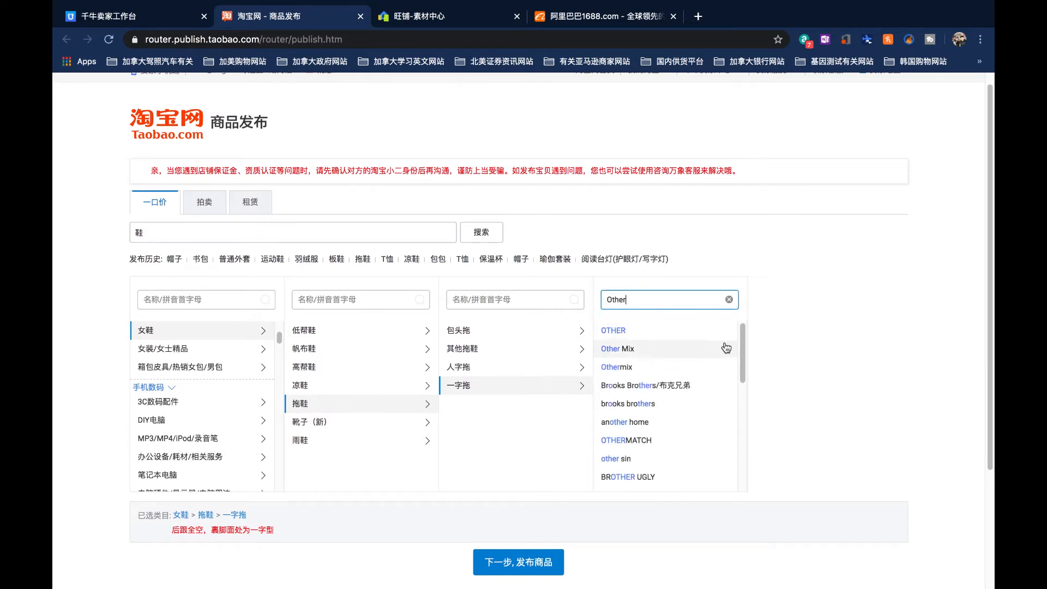
{"action": "left_click_drag", "start_coordinate": [739, 332], "coordinate": [744, 457]}
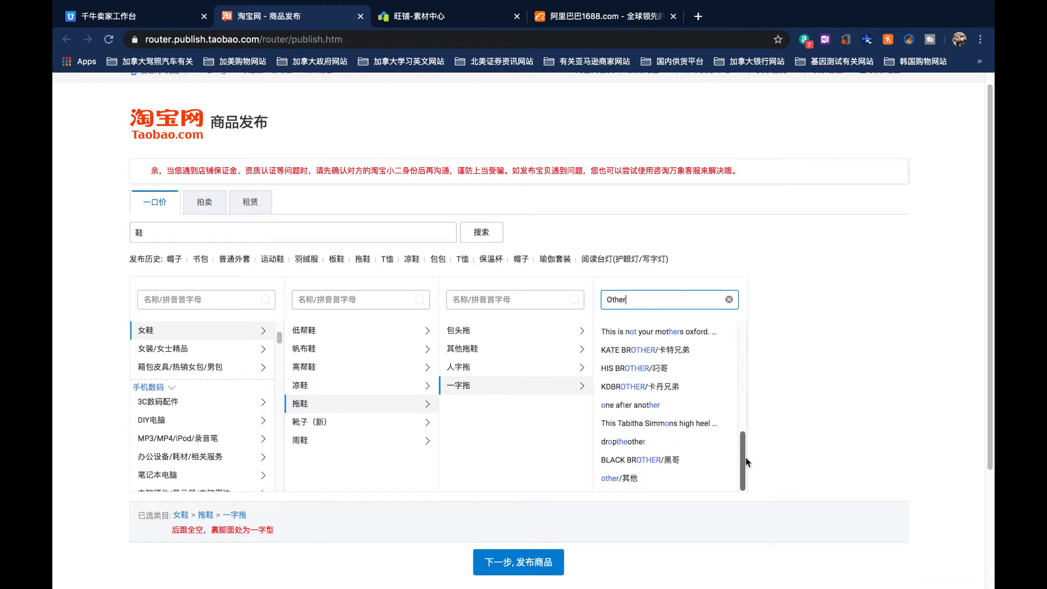
{"action": "left_click", "coordinate": [637, 480]}
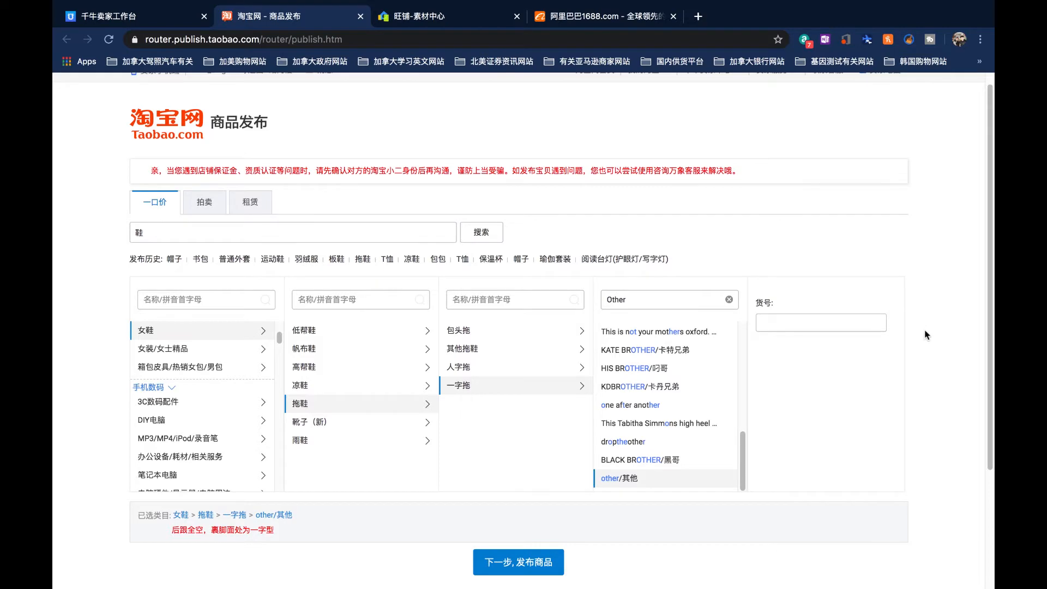
{"action": "scroll", "coordinate": [931, 325], "scroll_direction": "down", "scroll_amount": 2}
{"action": "scroll", "coordinate": [931, 325], "scroll_direction": "down", "scroll_amount": 2}
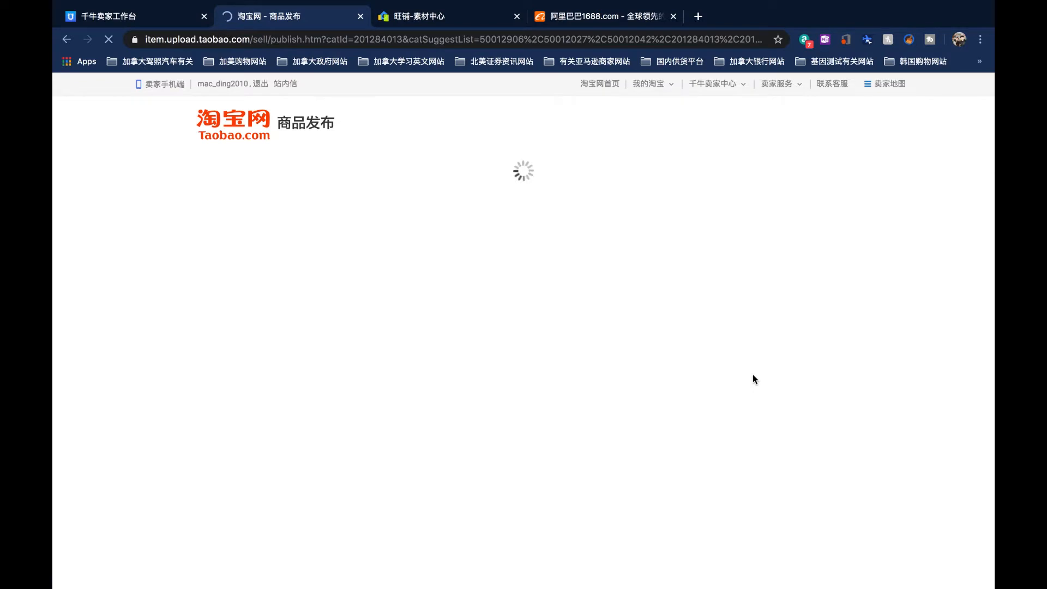
- Enter 这是我最喜欢的鞋Adidas 2020年新款 as the product title (宝贝标题)
{"action": "scroll", "coordinate": [763, 370], "scroll_direction": "down", "scroll_amount": 2}
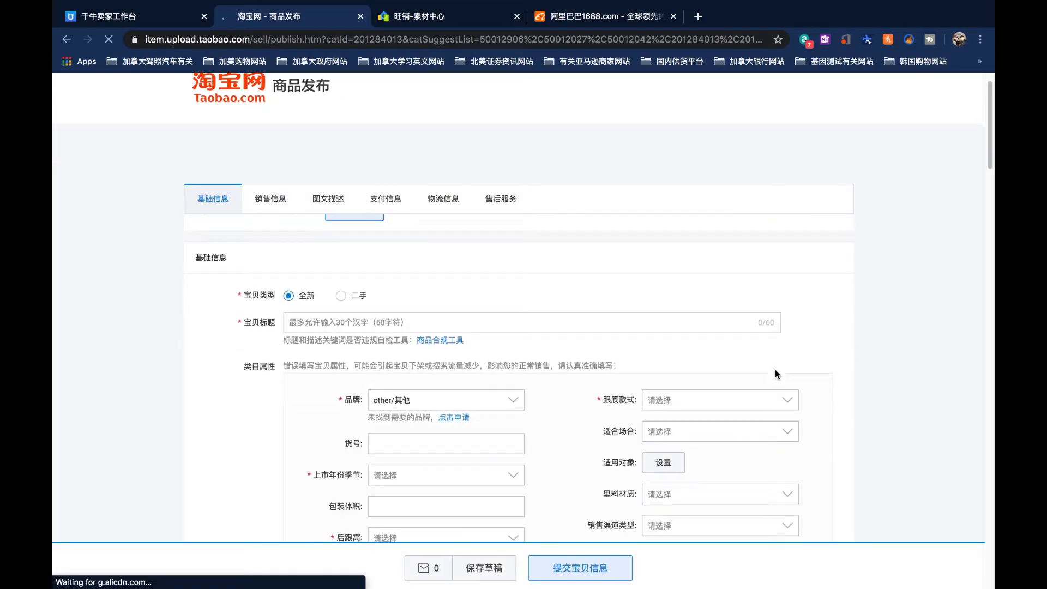
{"action": "left_click", "coordinate": [426, 315]}
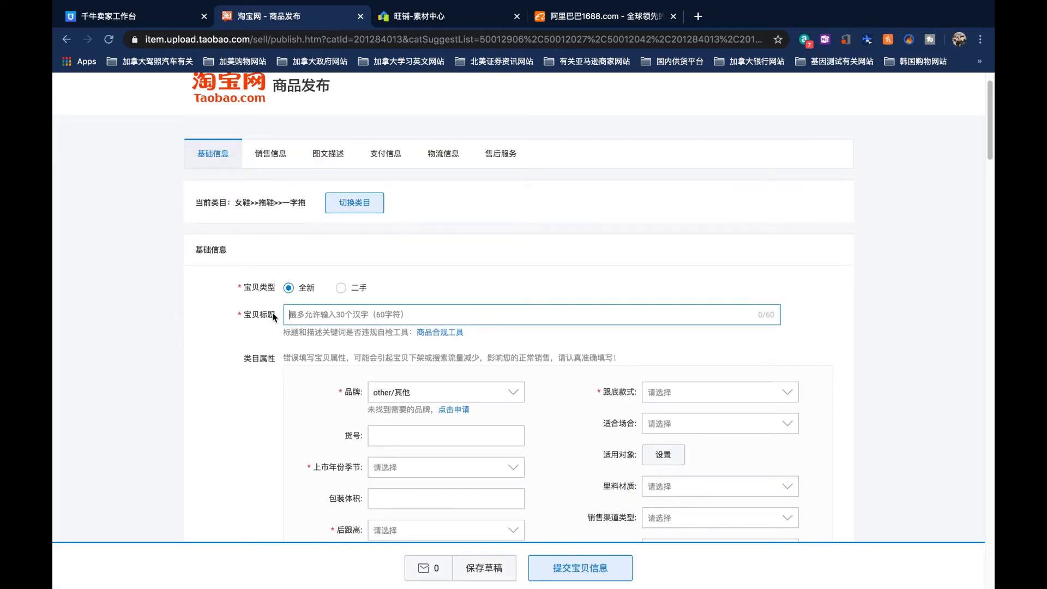
{"action": "left_click", "coordinate": [832, 322]}
{"action": "left_click", "coordinate": [691, 314]}
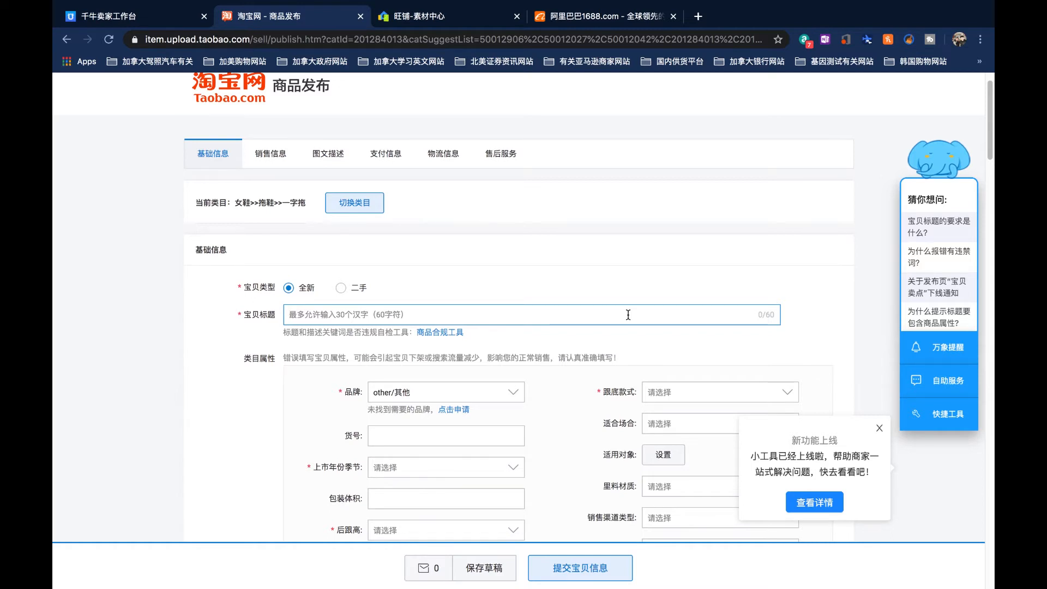
{"action": "type", "text": "这是我最喜欢的"}
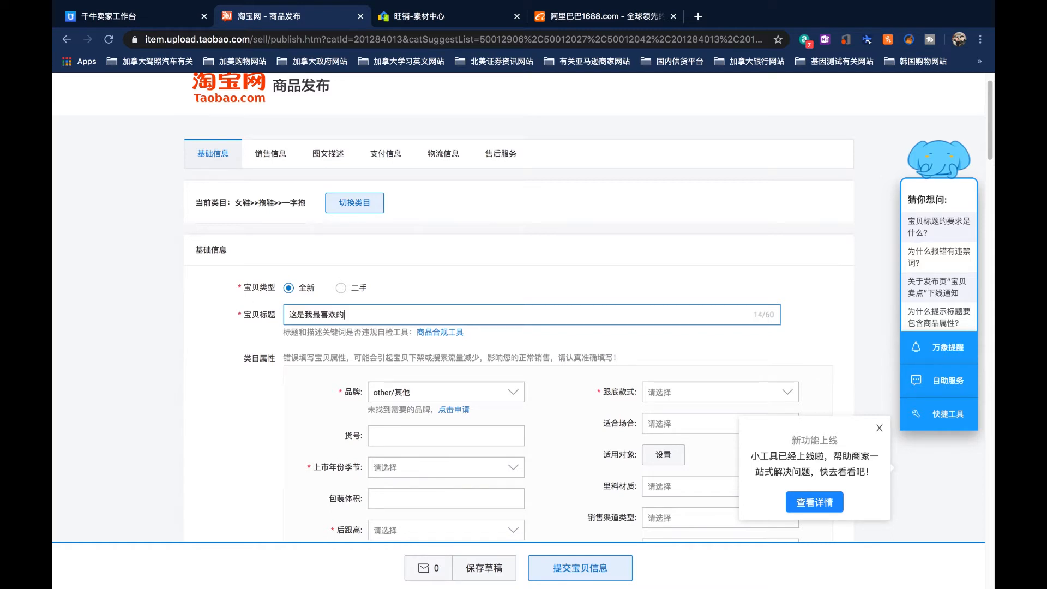
{"action": "type", "text": "鞋A"}
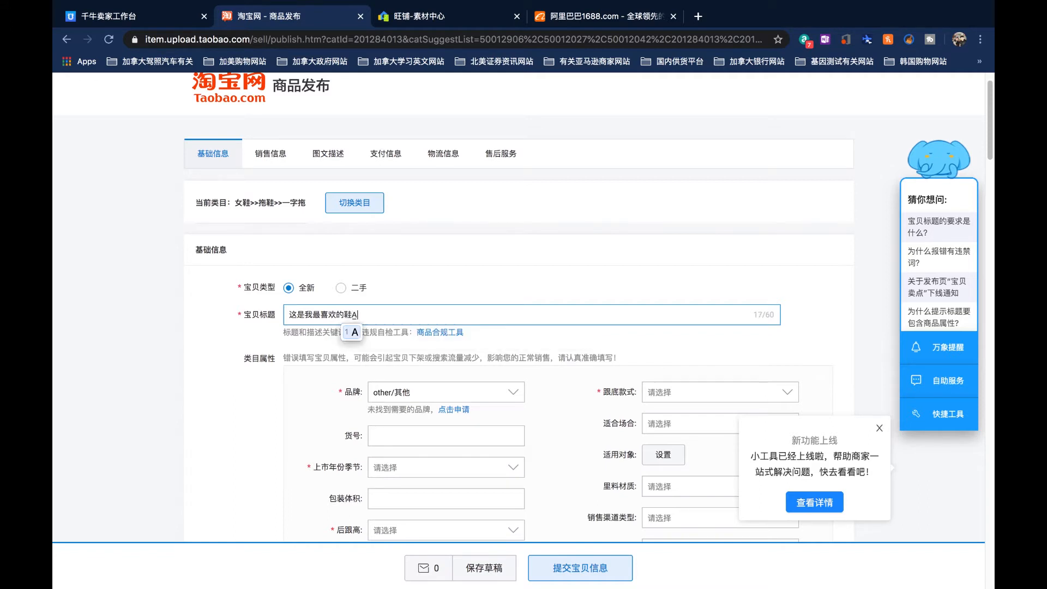
{"action": "type", "text": "didas"}
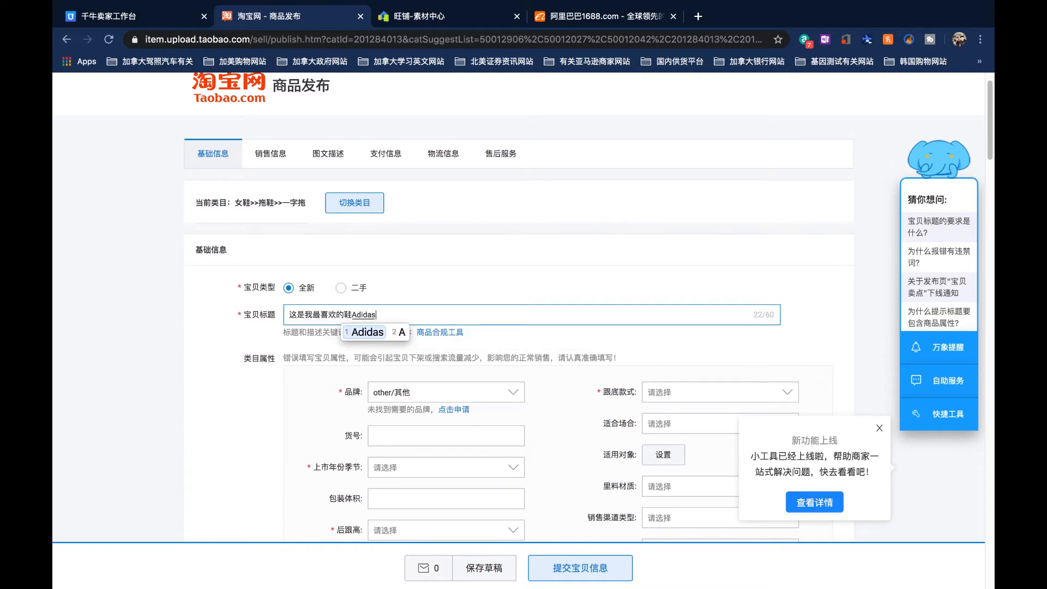
{"action": "key", "text": "Return"}
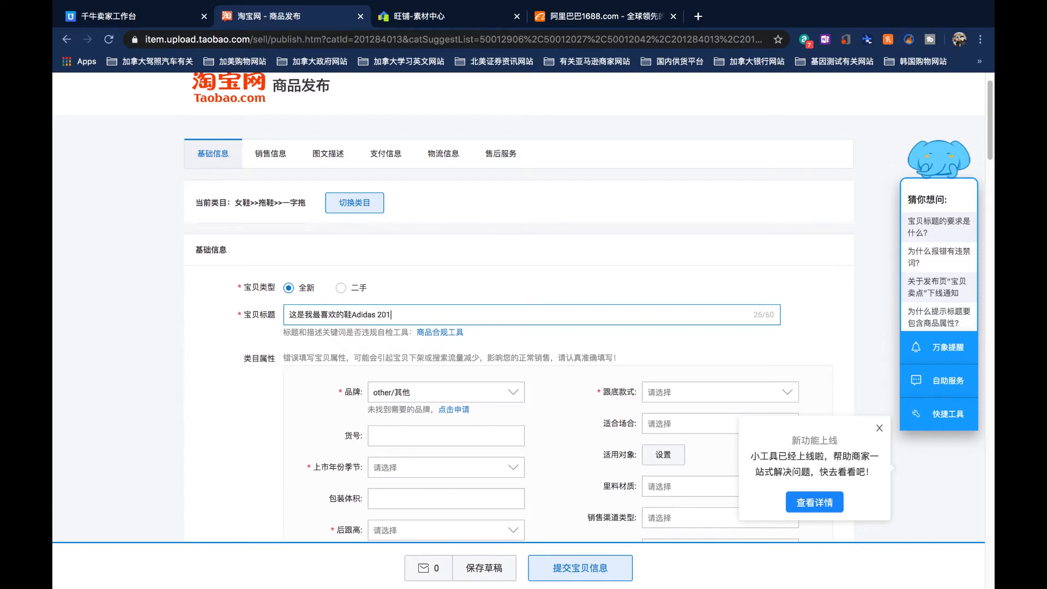
{"action": "type", "text": "2020nian"}
{"action": "key", "text": "space"}
{"action": "type", "text": "xin"}
{"action": "key", "text": "BackSpace"}
{"action": "key", "text": "BackSpace"}
{"action": "key", "text": "BackSpace"}
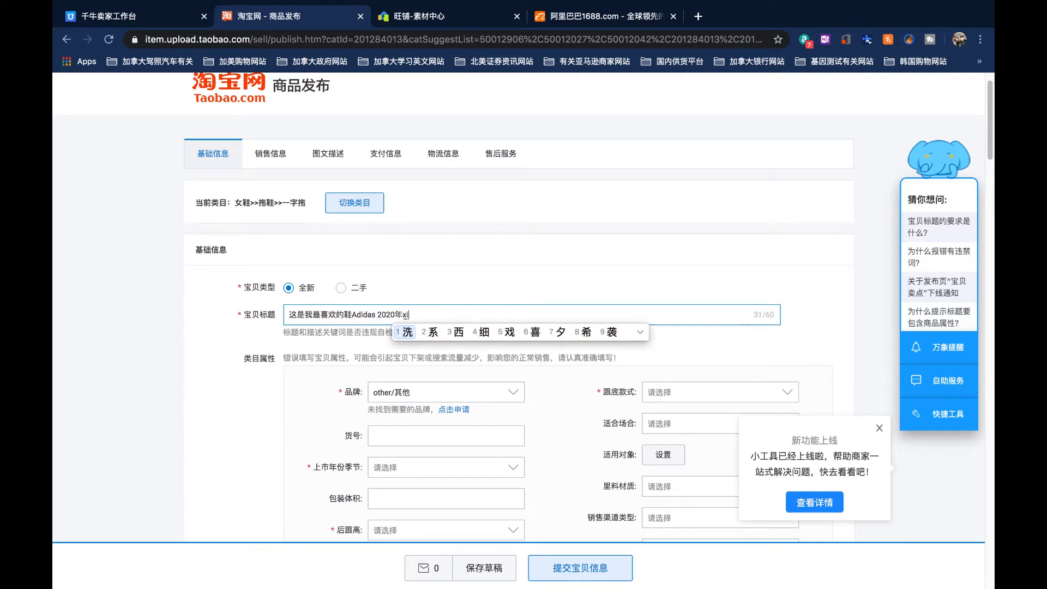
{"action": "type", "text": "xinkuang"}
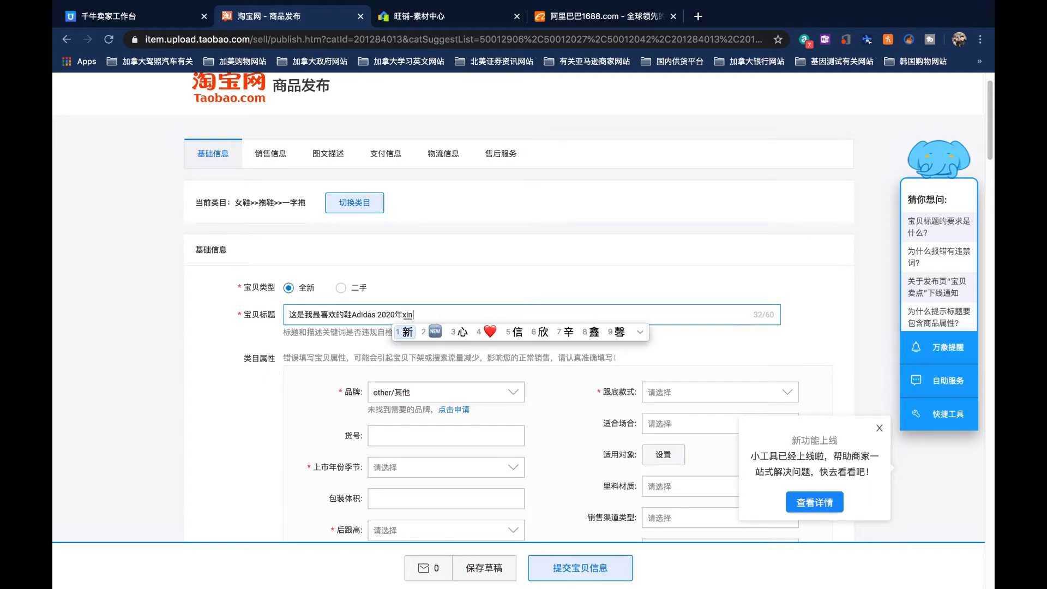
{"action": "key", "text": "space"}
{"action": "type", "text": "xinkuan"}
{"action": "key", "text": "space"}
{"action": "left_click", "coordinate": [842, 239]}
- Look over the category attributes and dismiss the 新功能上线 notice covering part of the form
{"action": "scroll", "coordinate": [910, 200], "scroll_direction": "down", "scroll_amount": 1}
{"action": "scroll", "coordinate": [911, 201], "scroll_direction": "down", "scroll_amount": 3}
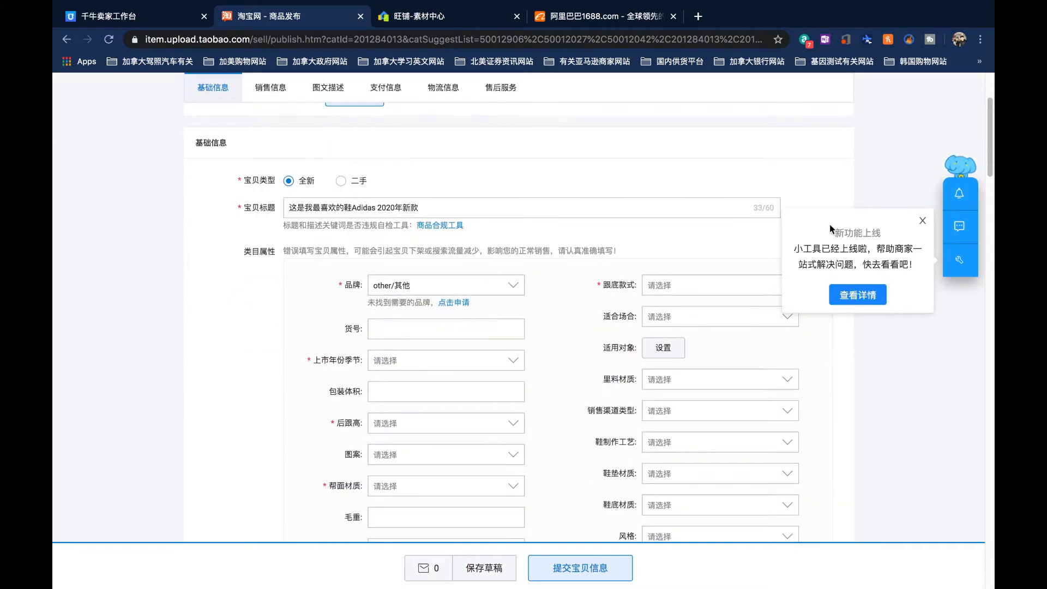
{"action": "scroll", "coordinate": [638, 315], "scroll_direction": "down", "scroll_amount": 1}
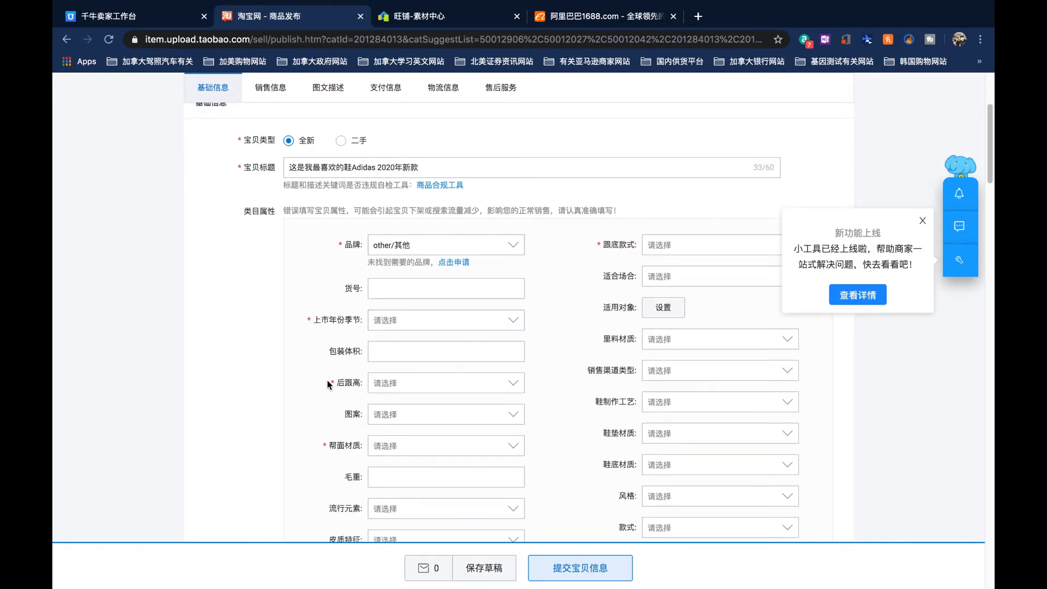
{"action": "scroll", "coordinate": [328, 384], "scroll_direction": "down", "scroll_amount": 5}
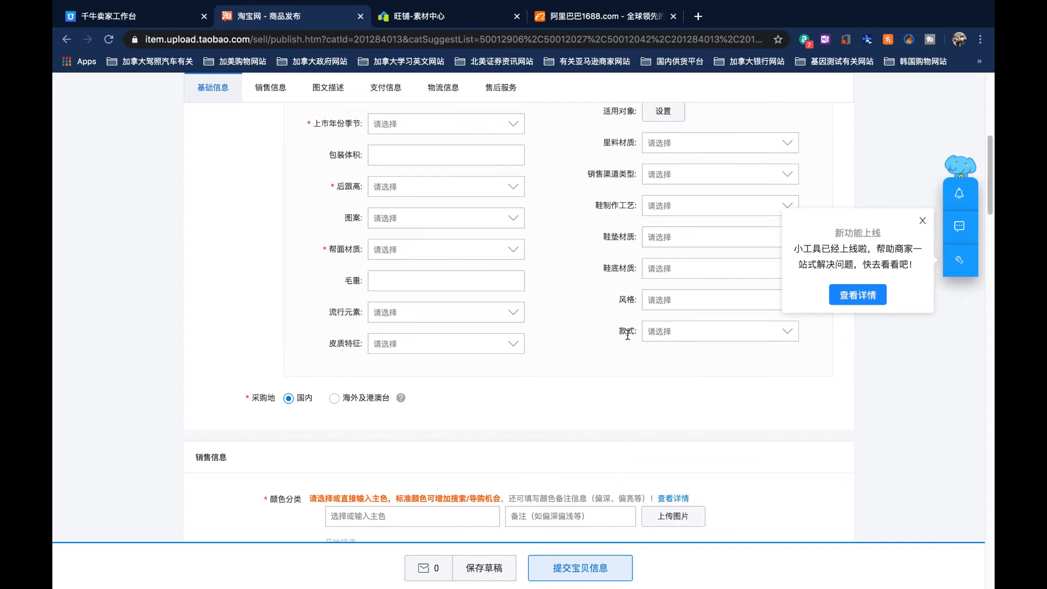
{"action": "scroll", "coordinate": [622, 327], "scroll_direction": "up", "scroll_amount": 6}
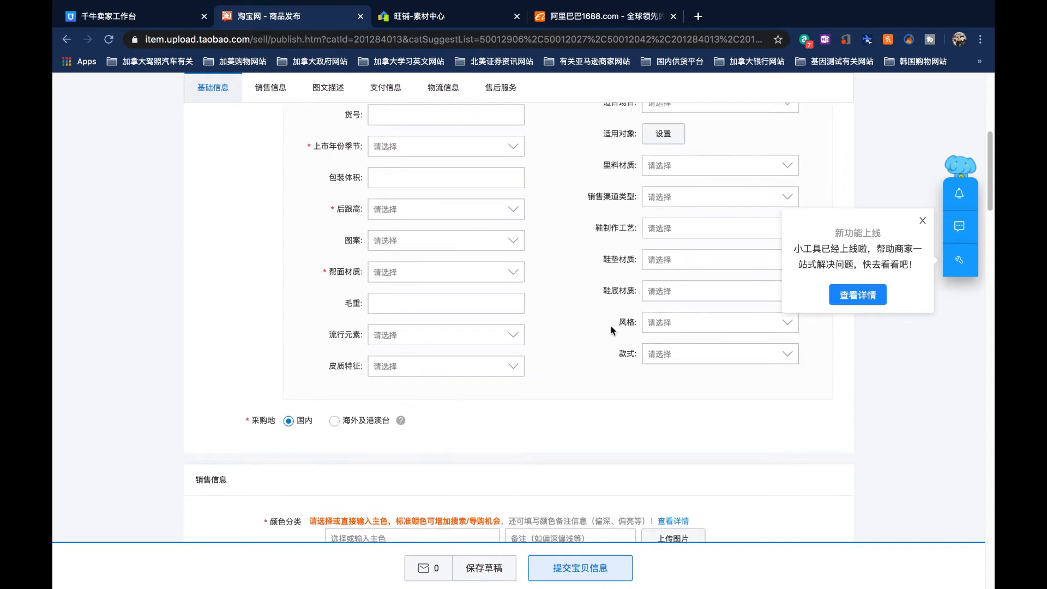
{"action": "left_click", "coordinate": [921, 225]}
- Set the launch year and season (上市年份季节) to 2020年夏季
{"action": "scroll", "coordinate": [580, 377], "scroll_direction": "down", "scroll_amount": 1}
{"action": "scroll", "coordinate": [583, 382], "scroll_direction": "down", "scroll_amount": 2}
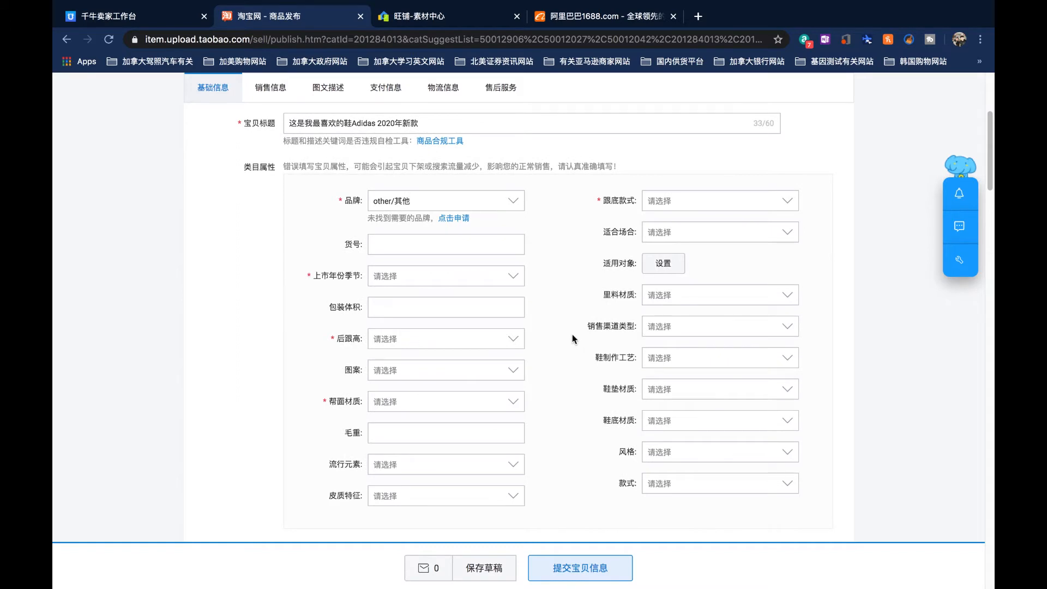
{"action": "left_click", "coordinate": [408, 281]}
{"action": "scroll", "coordinate": [441, 409], "scroll_direction": "down", "scroll_amount": 10}
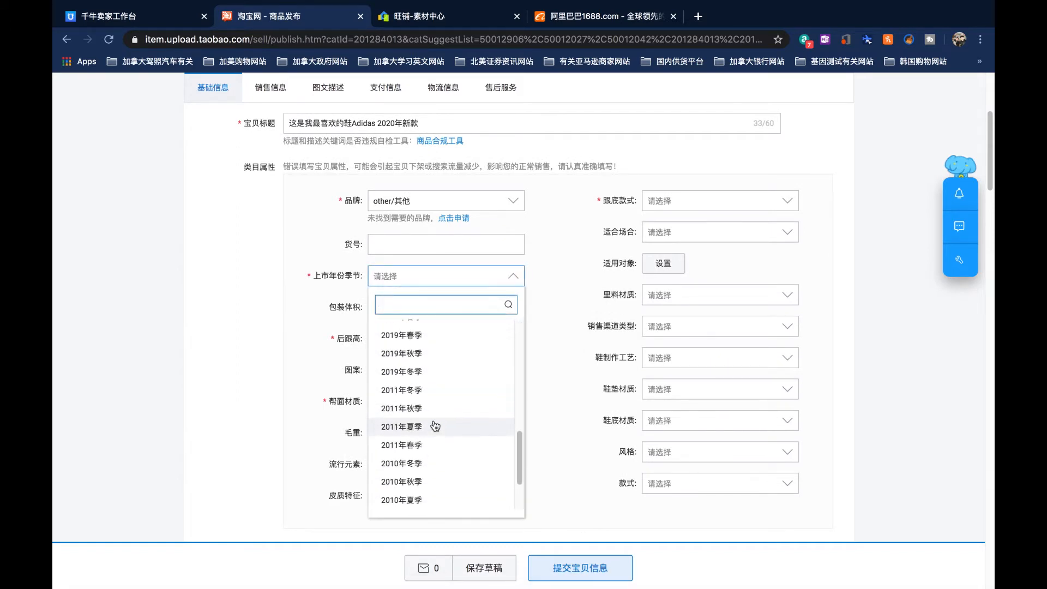
{"action": "scroll", "coordinate": [424, 403], "scroll_direction": "up", "scroll_amount": 10}
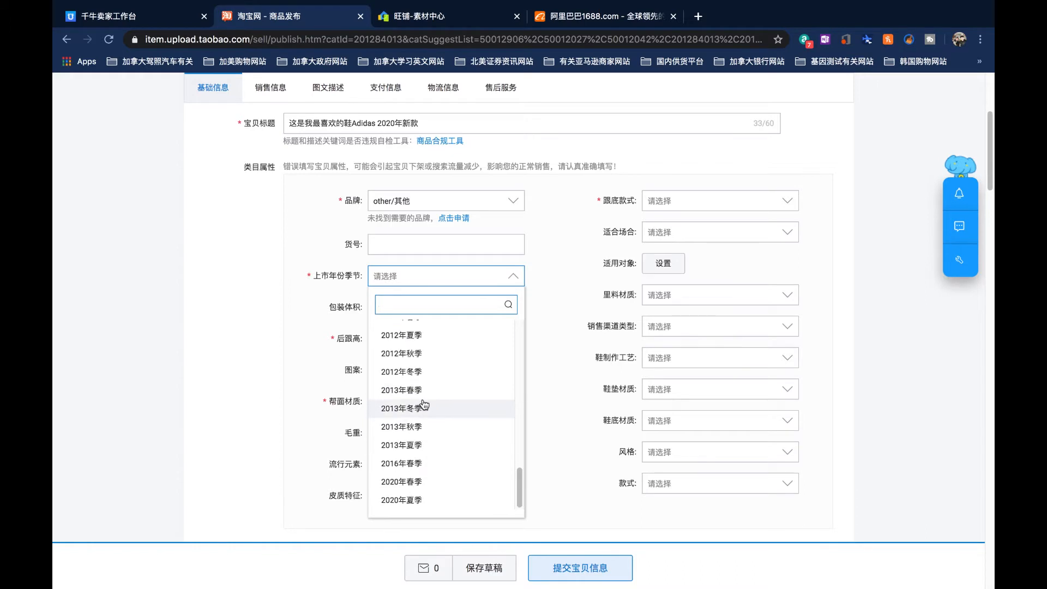
{"action": "scroll", "coordinate": [424, 403], "scroll_direction": "down", "scroll_amount": 10}
{"action": "left_click", "coordinate": [430, 500]}
{"action": "left_click", "coordinate": [557, 287]}
- Set the heel height (后跟高) to 中跟
{"action": "left_click", "coordinate": [447, 363]}
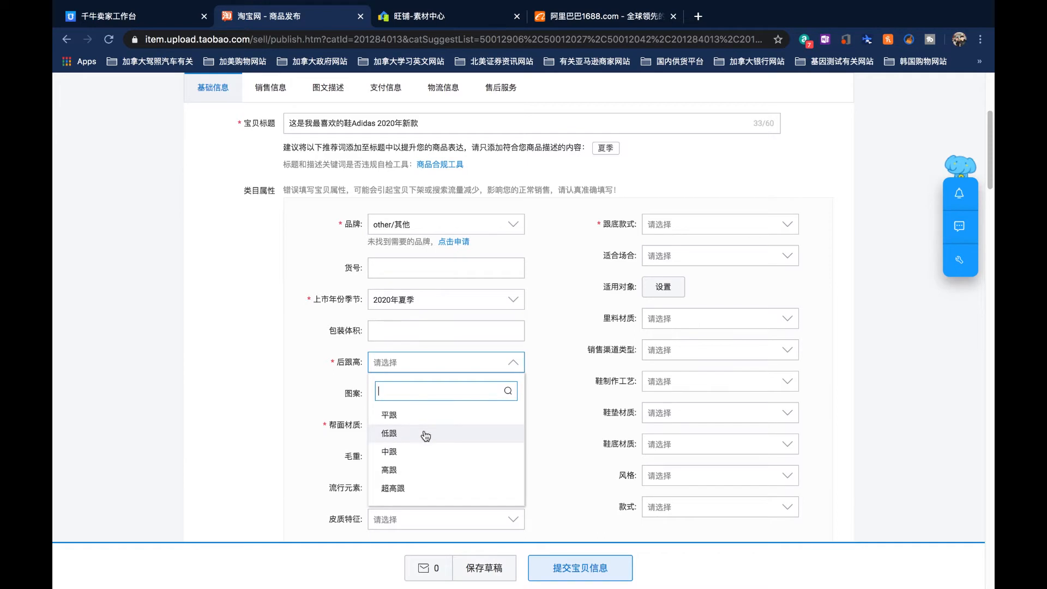
{"action": "left_click", "coordinate": [352, 364]}
{"action": "left_click", "coordinate": [391, 364]}
{"action": "left_click", "coordinate": [406, 452]}
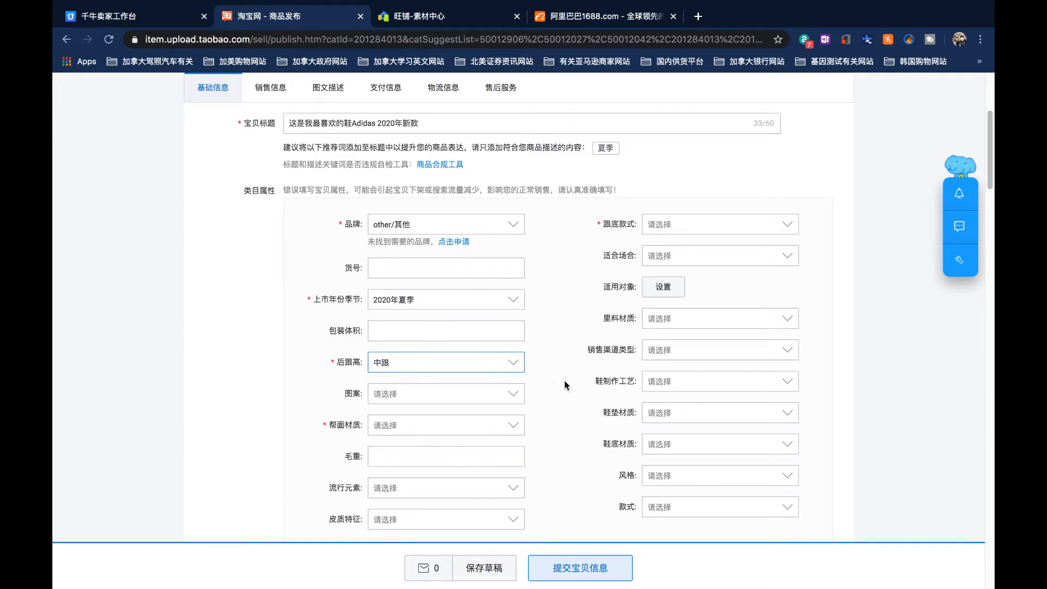
- Set the upper material (帮面材质) to 牛仔布
{"action": "scroll", "coordinate": [565, 384], "scroll_direction": "down", "scroll_amount": 3}
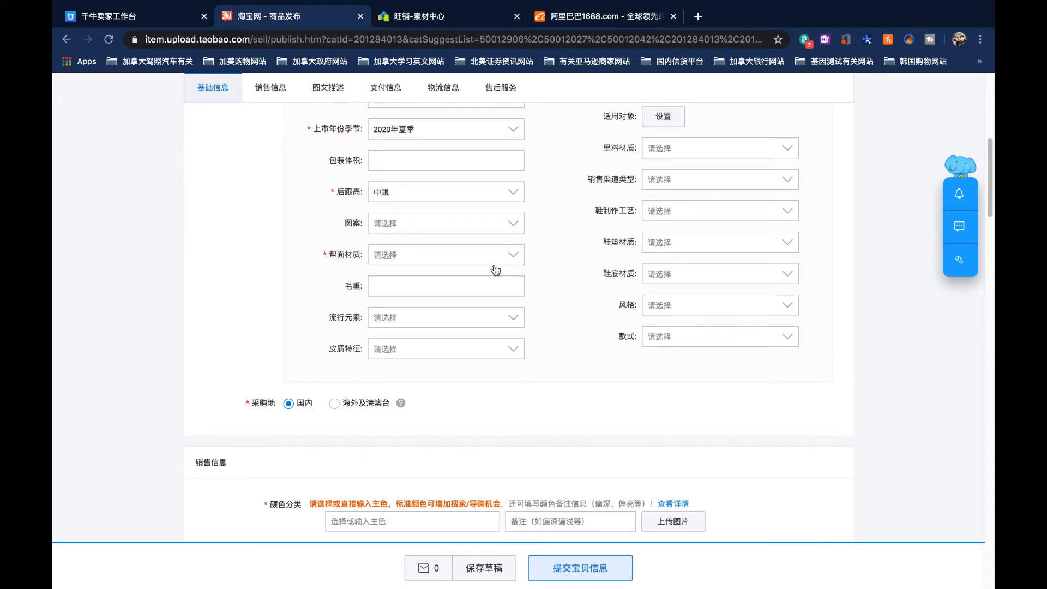
{"action": "left_click", "coordinate": [427, 255]}
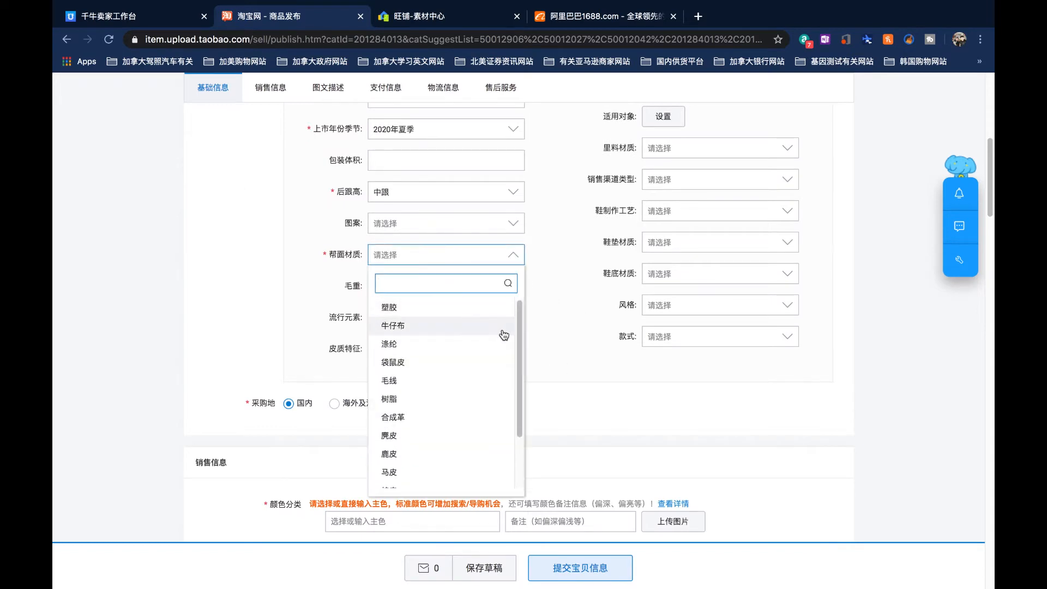
{"action": "mouse_move", "coordinate": [519, 334]}
{"action": "left_mouse_down"}
{"action": "mouse_move", "coordinate": [519, 384]}
{"action": "mouse_move", "coordinate": [515, 347]}
{"action": "left_mouse_up"}
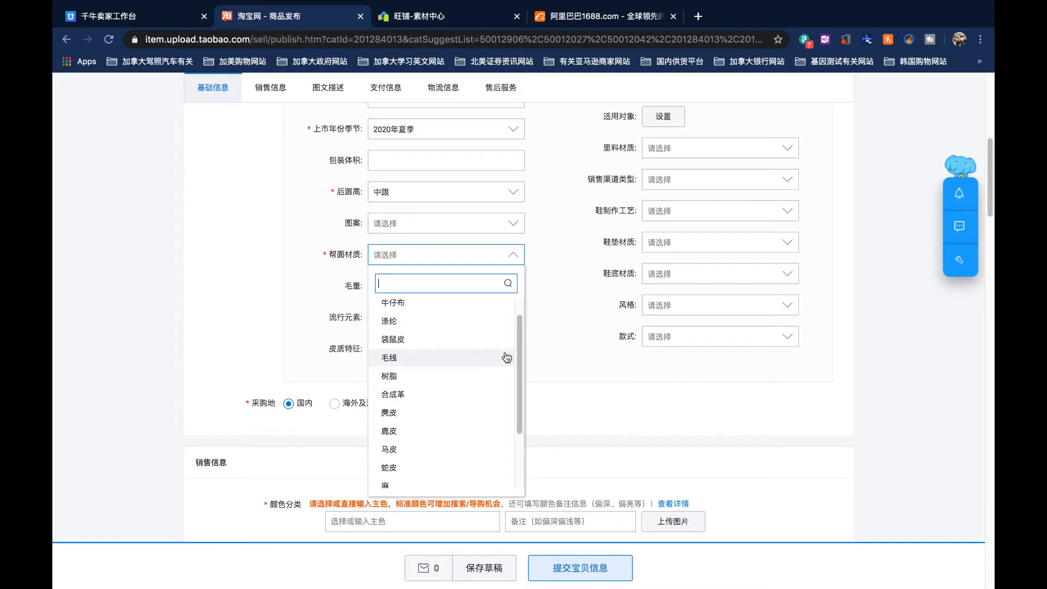
{"action": "left_click", "coordinate": [436, 307]}
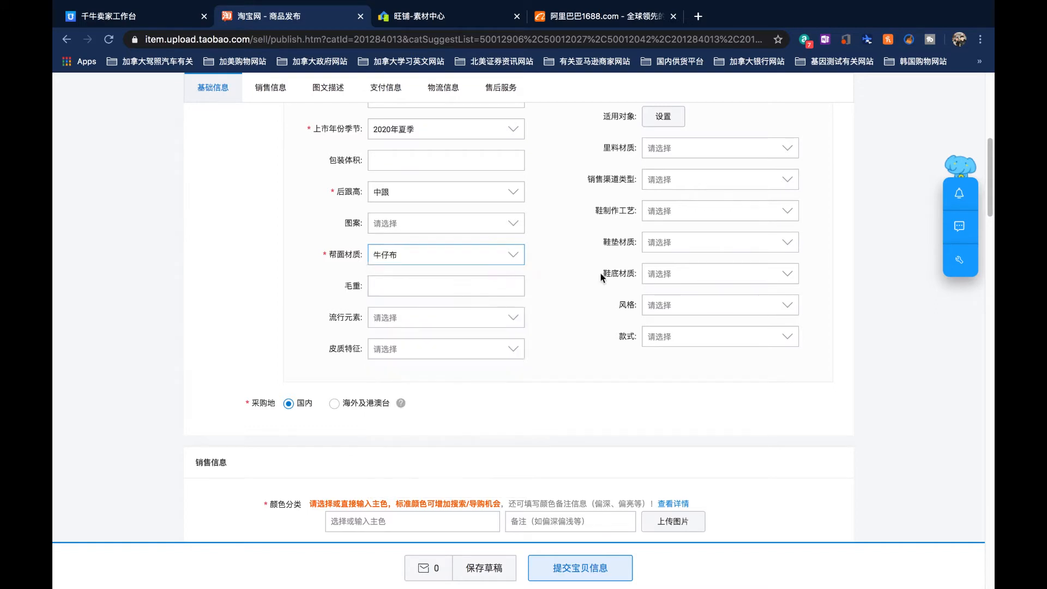
- Set the required heel and sole style (跟底款式) to 平跟
{"action": "scroll", "coordinate": [853, 275], "scroll_direction": "up", "scroll_amount": 5}
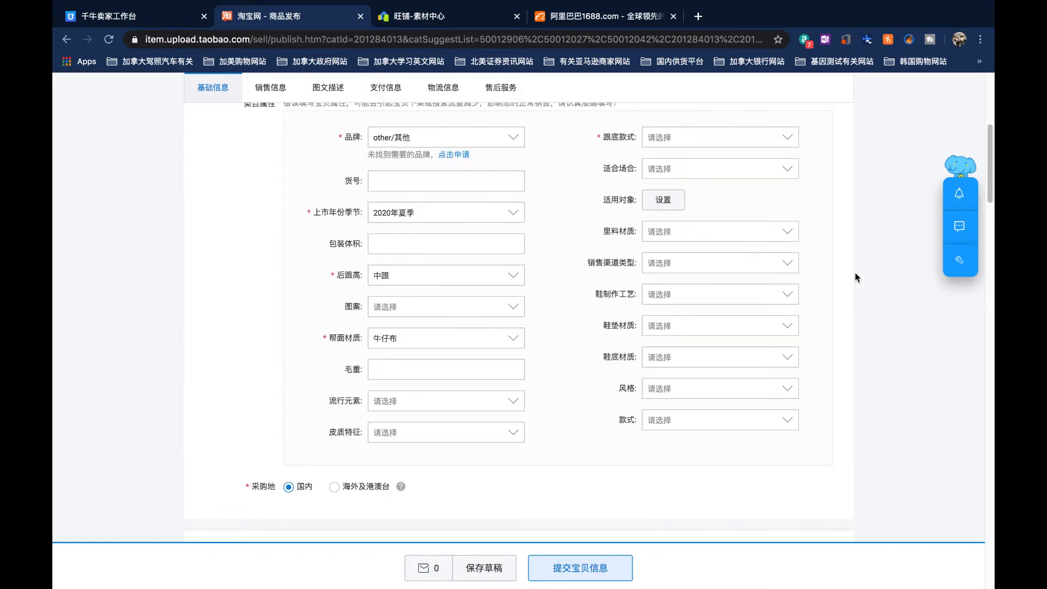
{"action": "left_click", "coordinate": [730, 234]}
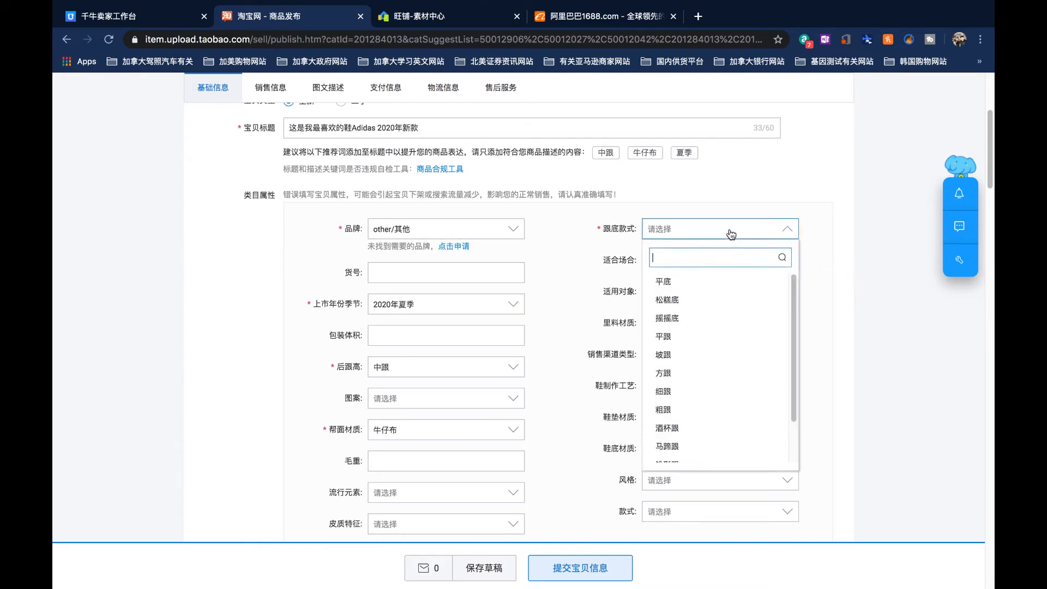
{"action": "left_click_drag", "start_coordinate": [793, 299], "coordinate": [793, 326]}
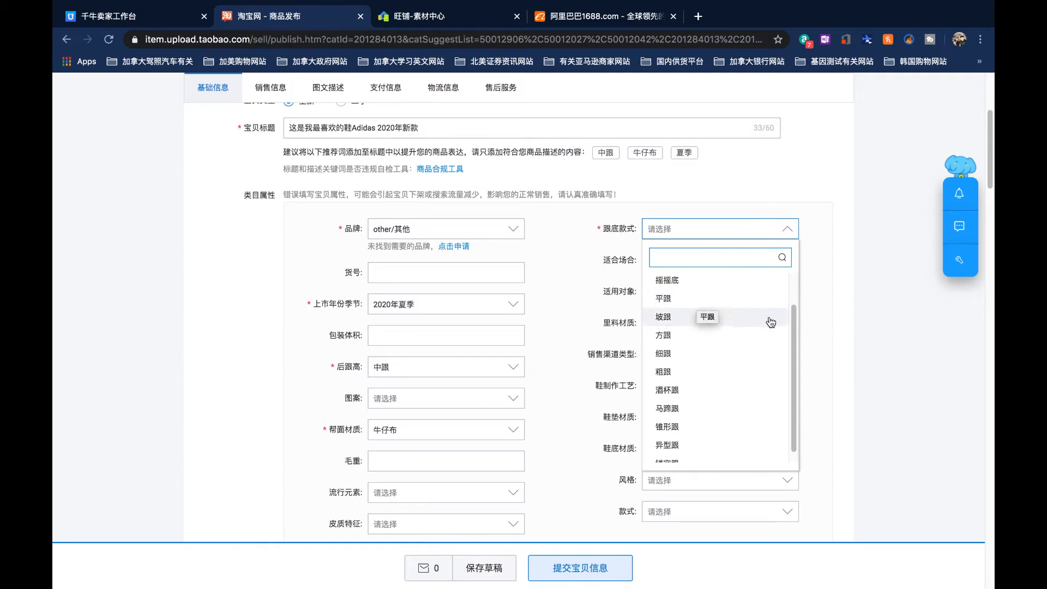
{"action": "left_click_drag", "start_coordinate": [793, 322], "coordinate": [793, 325]}
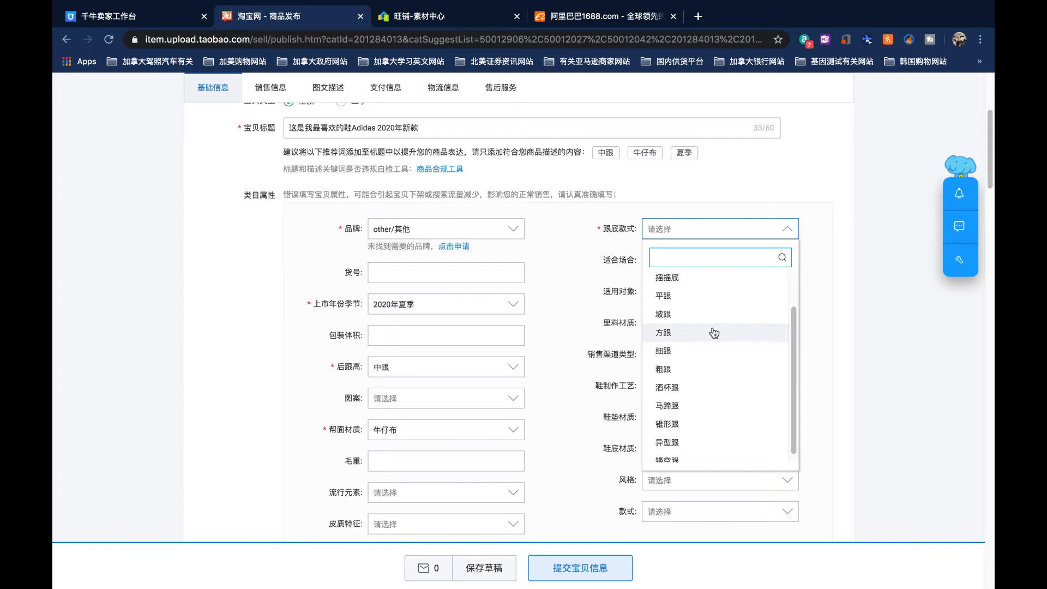
{"action": "left_click", "coordinate": [689, 304]}
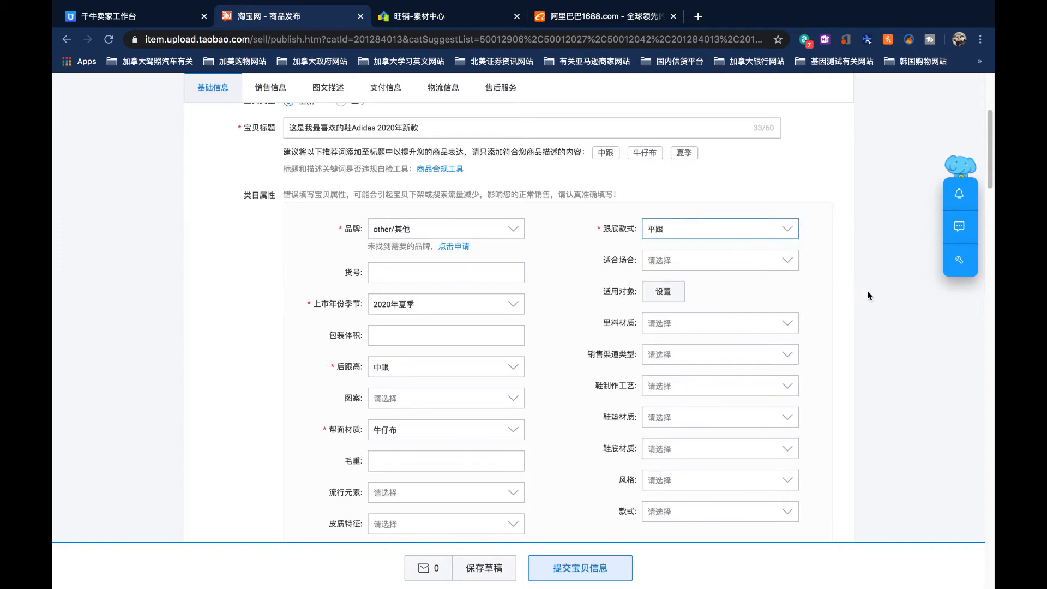
- Set the purchase location (采购地) to 海外及港澳台
{"action": "scroll", "coordinate": [860, 296], "scroll_direction": "down", "scroll_amount": 1}
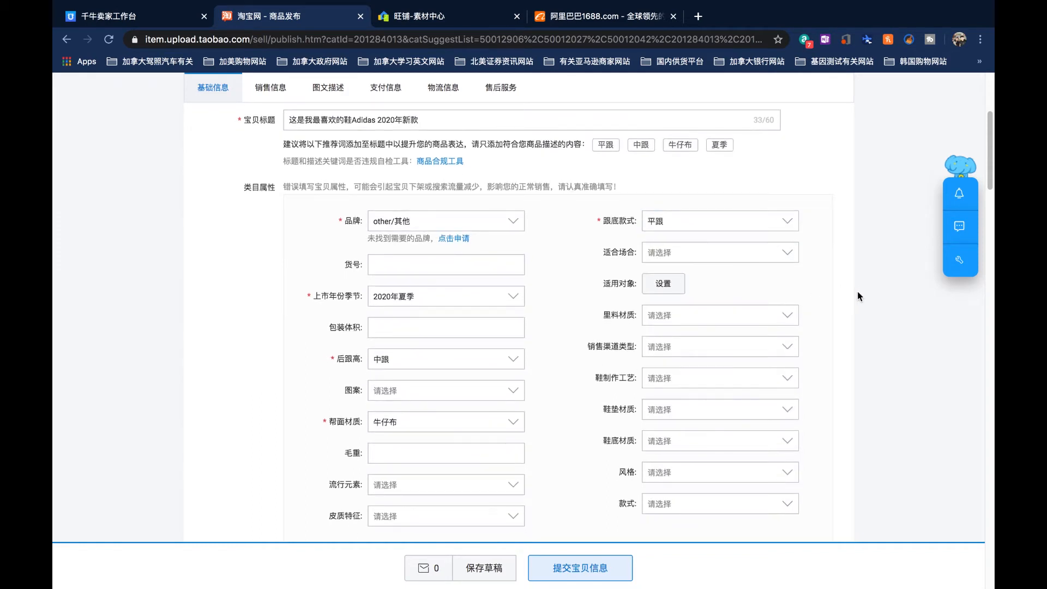
{"action": "scroll", "coordinate": [859, 296], "scroll_direction": "down", "scroll_amount": 3}
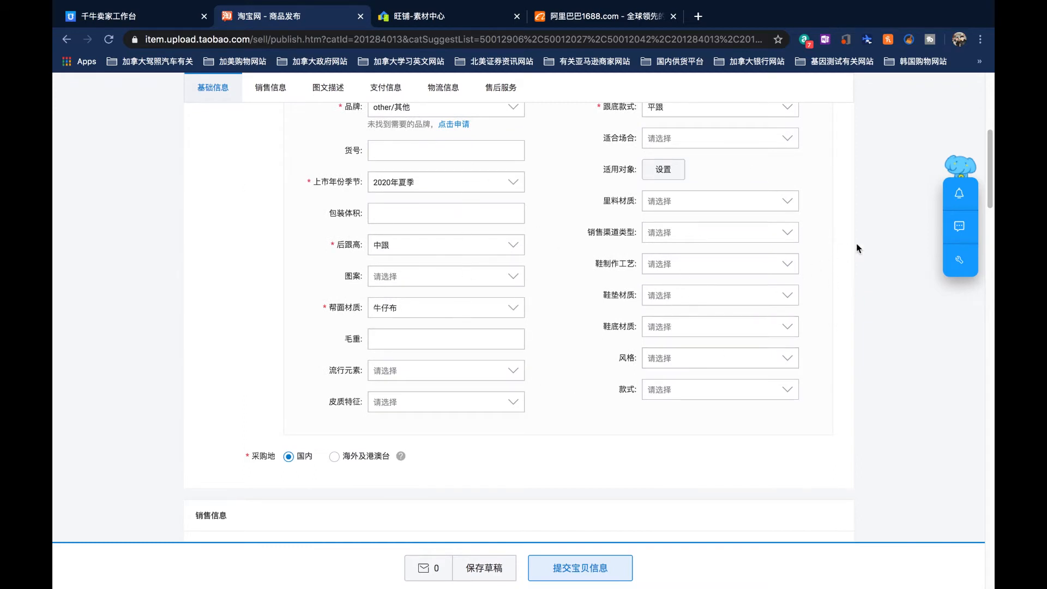
{"action": "scroll", "coordinate": [854, 249], "scroll_direction": "down", "scroll_amount": 1}
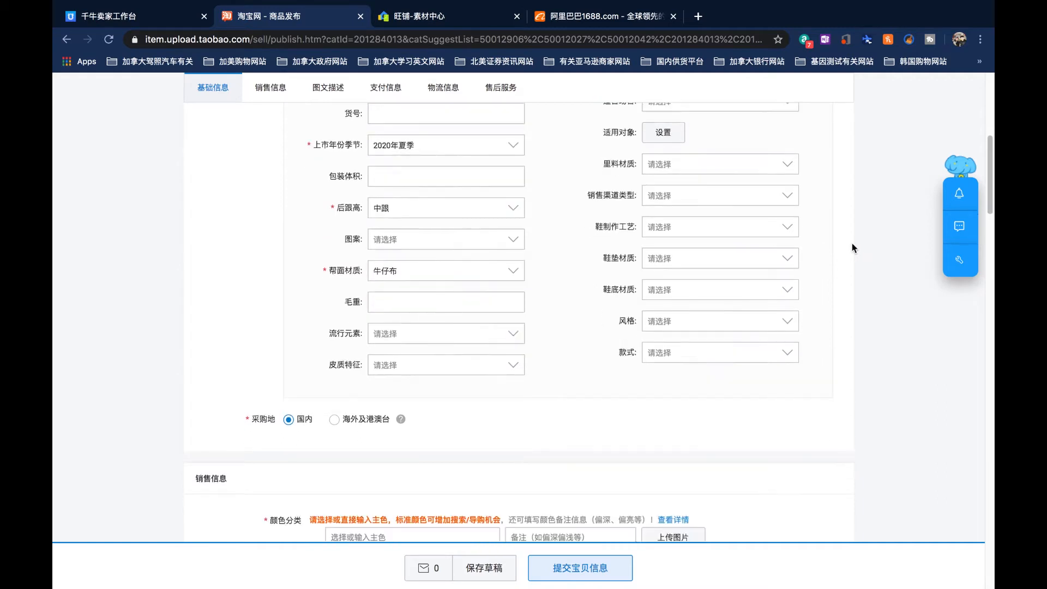
{"action": "scroll", "coordinate": [853, 248], "scroll_direction": "down", "scroll_amount": 5}
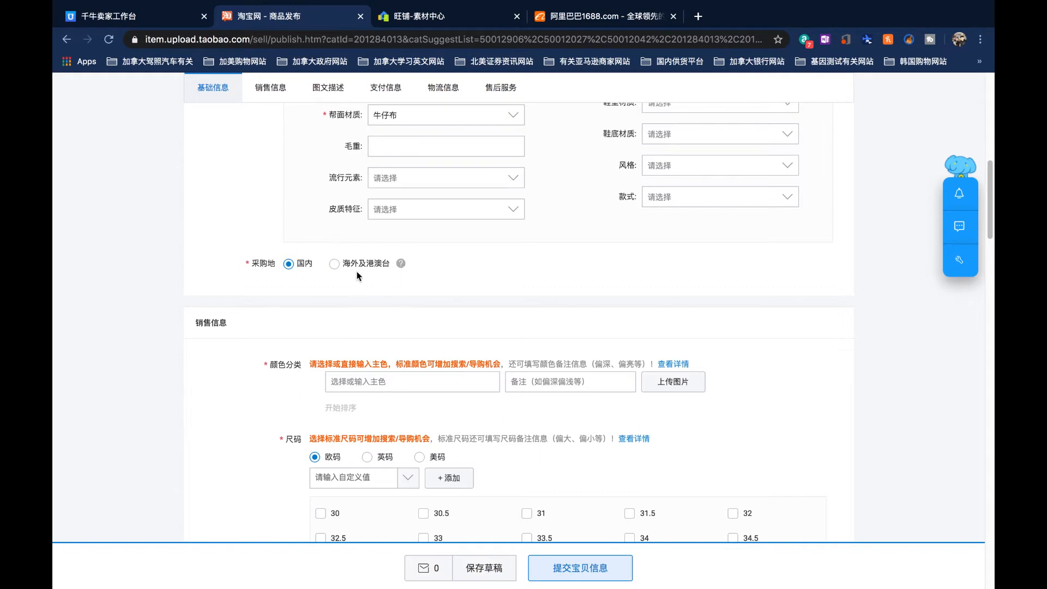
{"action": "left_click", "coordinate": [335, 264]}
- Search the 地区/国家 options for 韩国 and choose it as the country of purchase
{"action": "scroll", "coordinate": [731, 304], "scroll_direction": "down", "scroll_amount": 1}
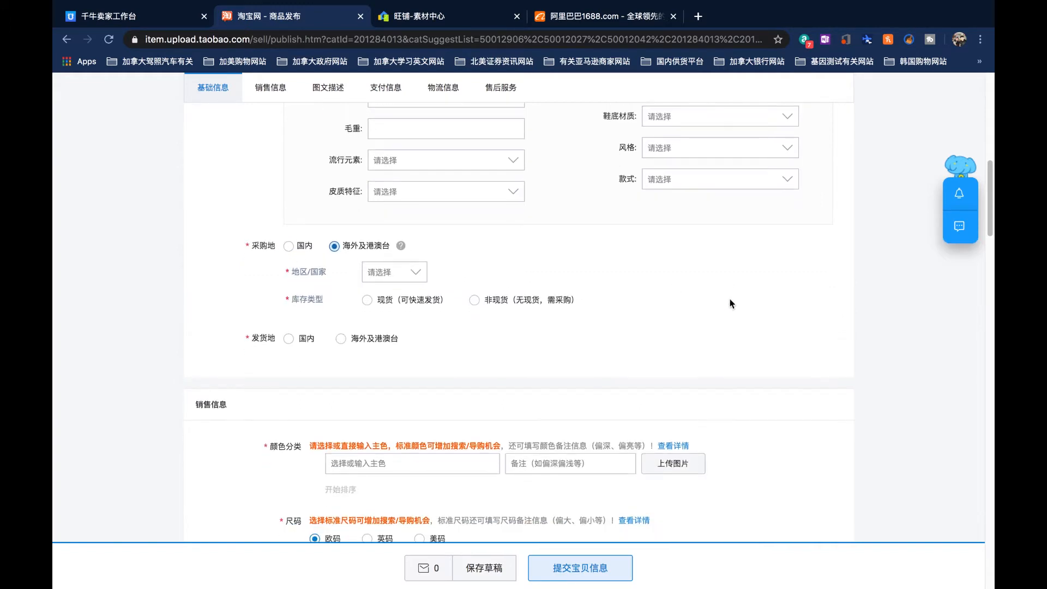
{"action": "left_click", "coordinate": [428, 279]}
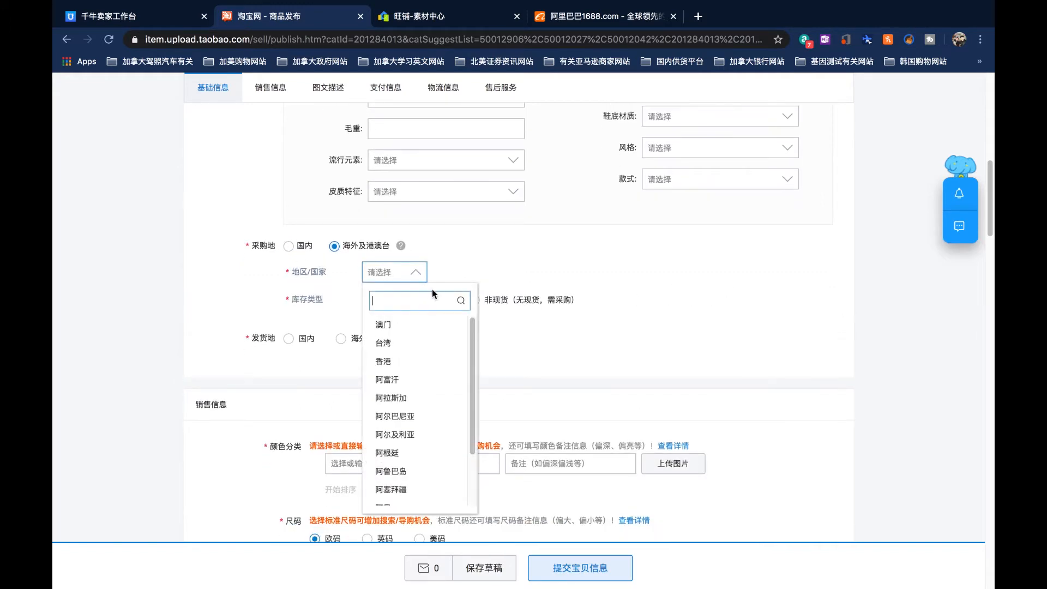
{"action": "scroll", "coordinate": [472, 378], "scroll_direction": "down", "scroll_amount": 5}
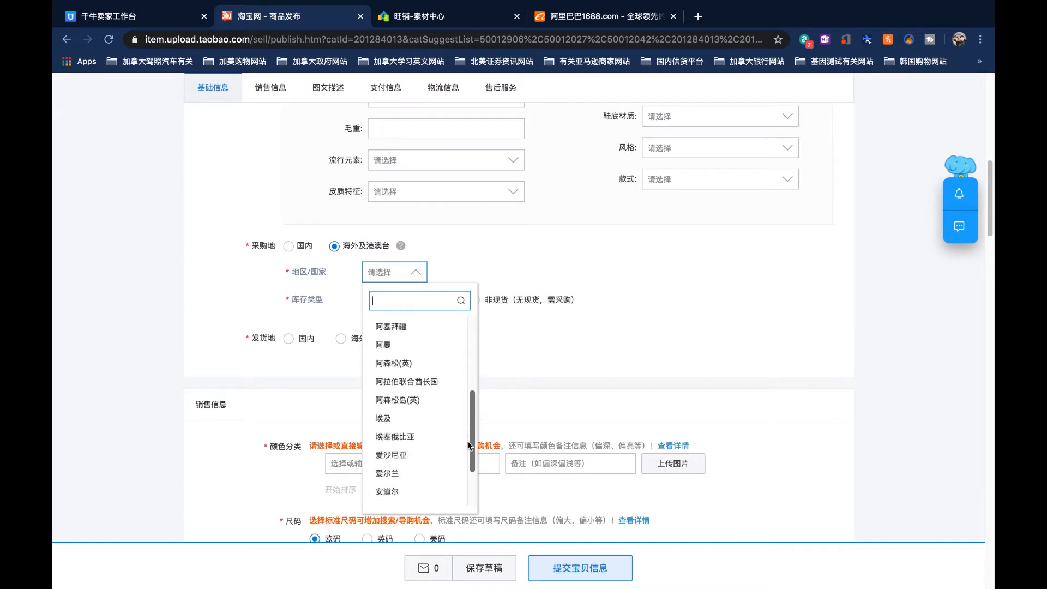
{"action": "scroll", "coordinate": [466, 475], "scroll_direction": "down", "scroll_amount": 4}
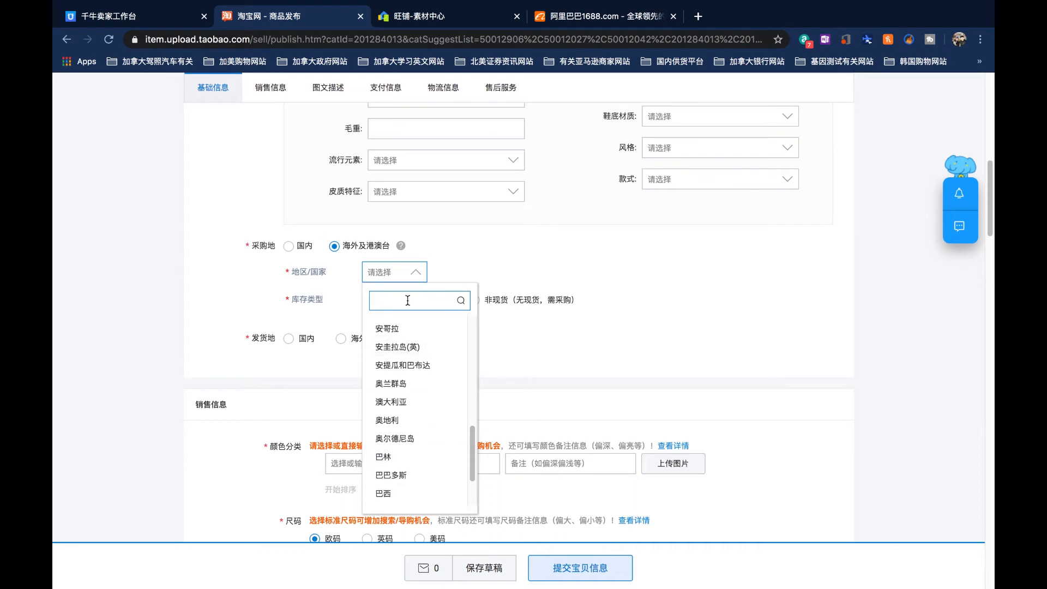
{"action": "scroll", "coordinate": [474, 436], "scroll_direction": "down", "scroll_amount": 5}
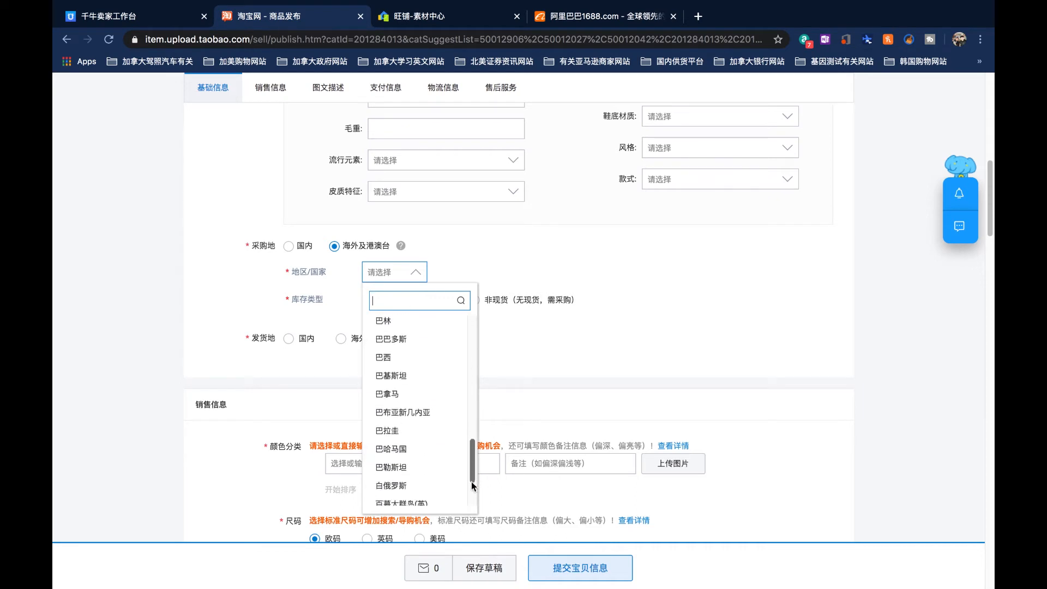
{"action": "scroll", "coordinate": [472, 462], "scroll_direction": "down", "scroll_amount": 5}
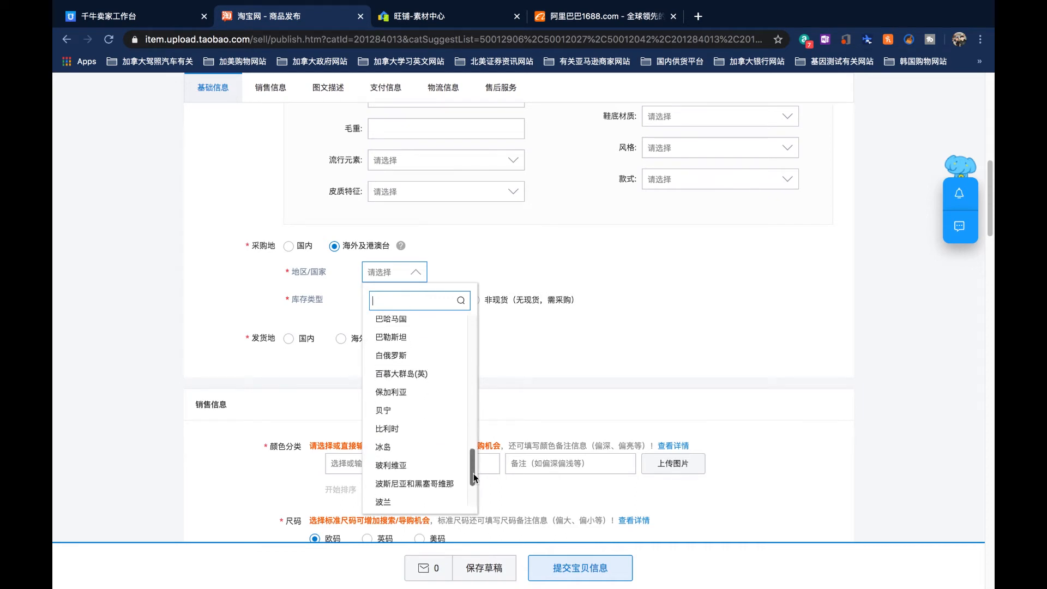
{"action": "type", "text": "hna"}
{"action": "key", "text": "space"}
{"action": "key", "text": "BackSpace"}
{"action": "key", "text": "BackSpace"}
{"action": "type", "text": "hanguo"}
{"action": "key", "text": "space"}
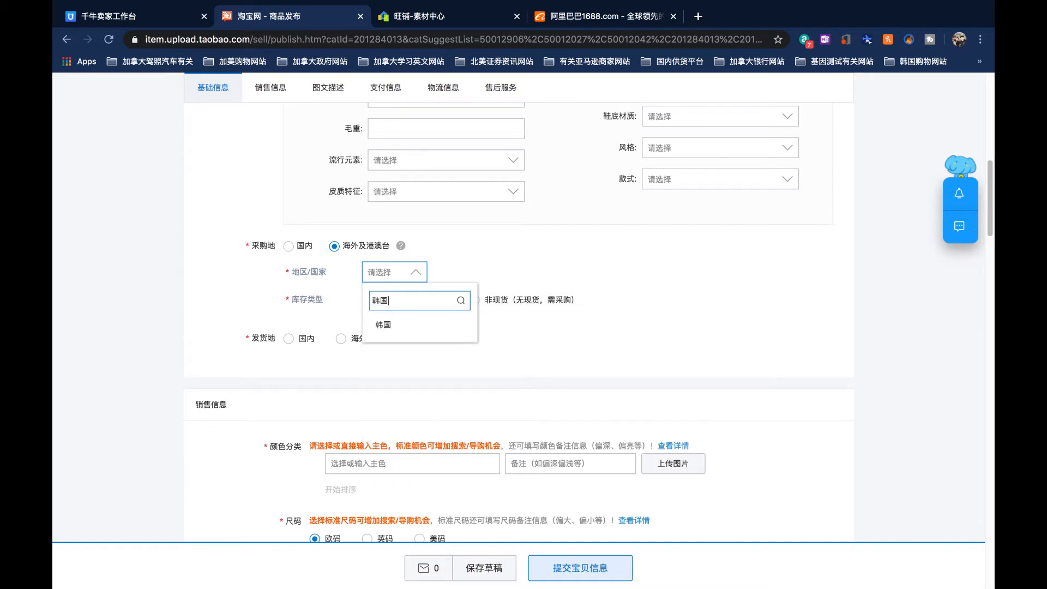
{"action": "left_click", "coordinate": [396, 326]}
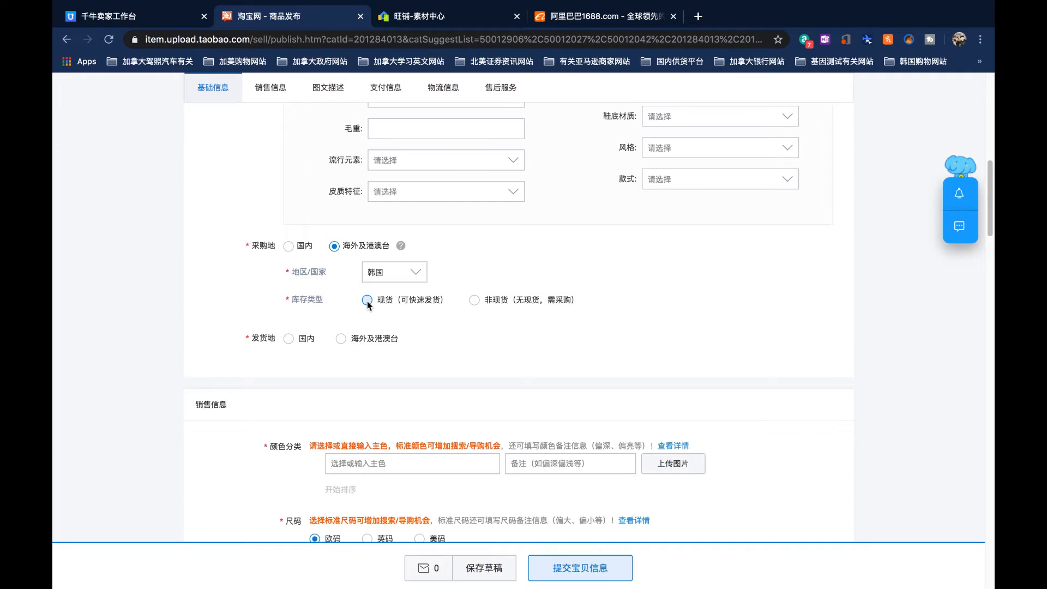
- Set the stock type (库存类型) to 非现货 and the shipping origin (发货地) to 海外及港澳台
{"action": "left_click", "coordinate": [475, 300]}
{"action": "scroll", "coordinate": [766, 322], "scroll_direction": "down", "scroll_amount": 1}
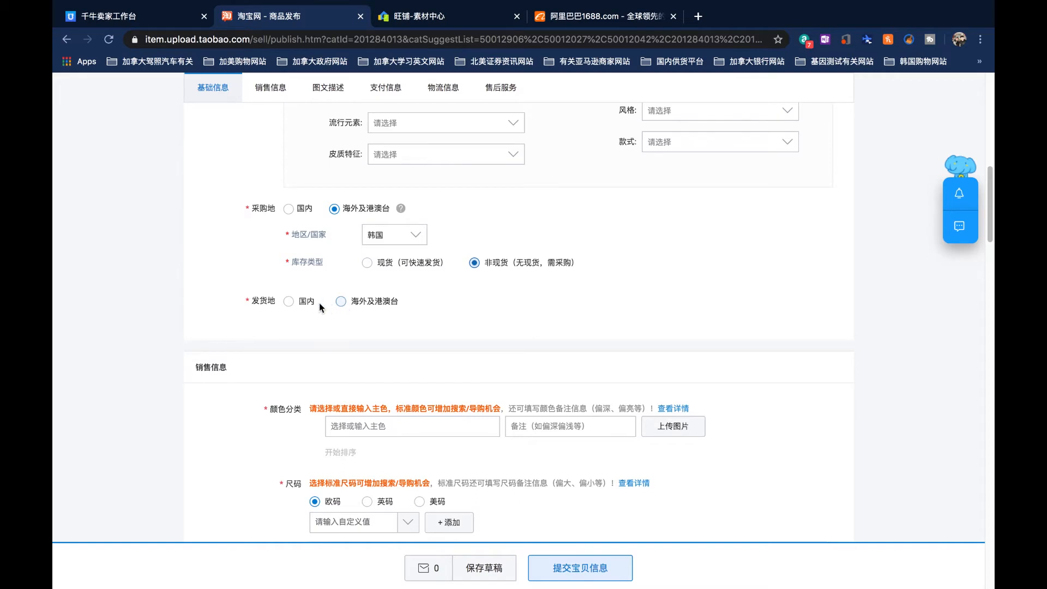
{"action": "left_click", "coordinate": [341, 301]}
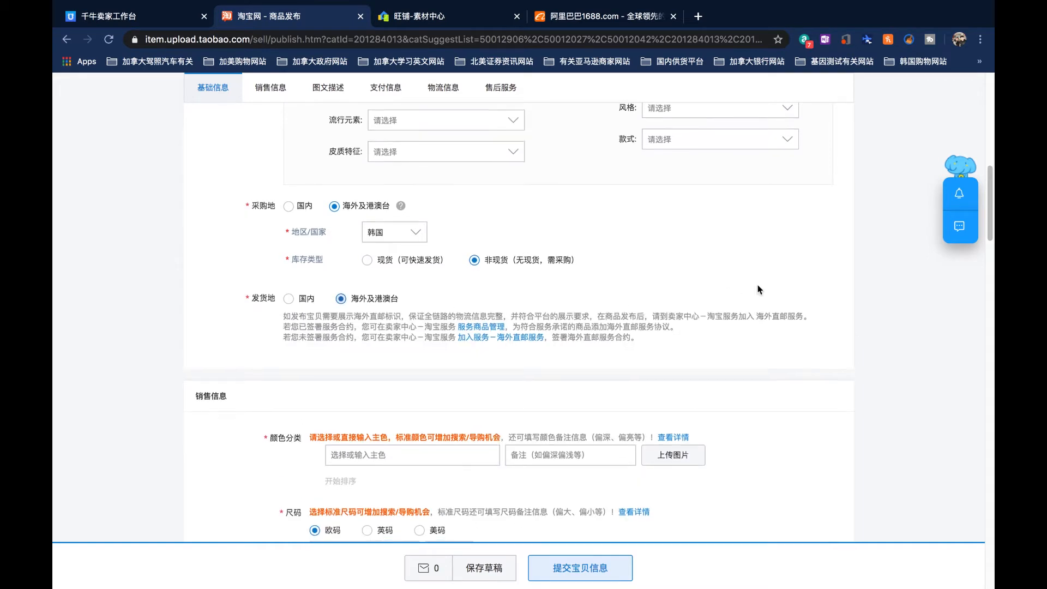
- Add 黑色 from the black colour family as the first colour option under 颜色分类 in the sales information
{"action": "scroll", "coordinate": [760, 289], "scroll_direction": "down", "scroll_amount": 1}
{"action": "scroll", "coordinate": [705, 294], "scroll_direction": "down", "scroll_amount": 1}
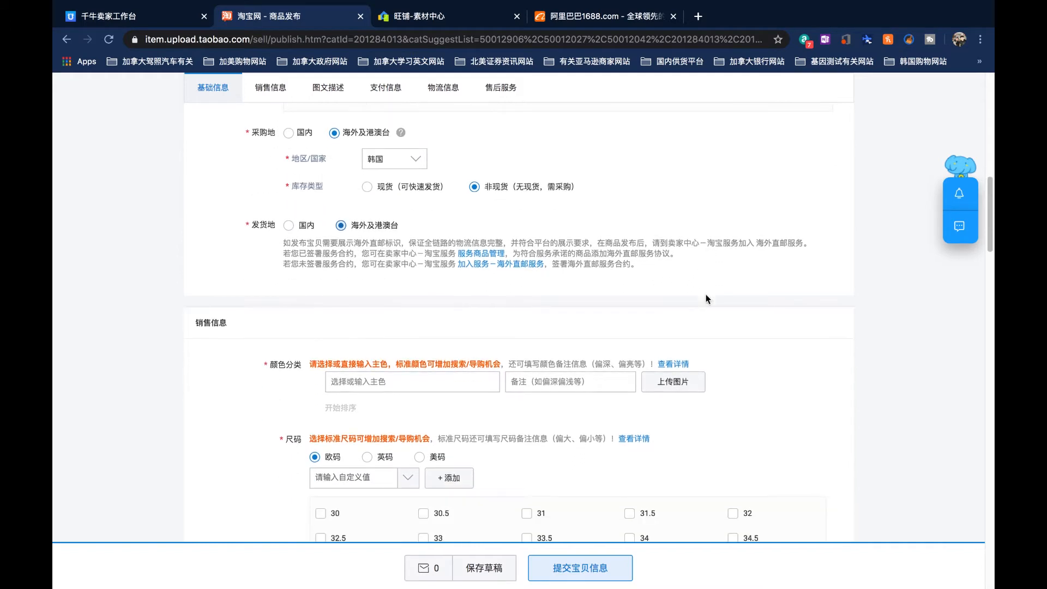
{"action": "scroll", "coordinate": [706, 299], "scroll_direction": "down", "scroll_amount": 1}
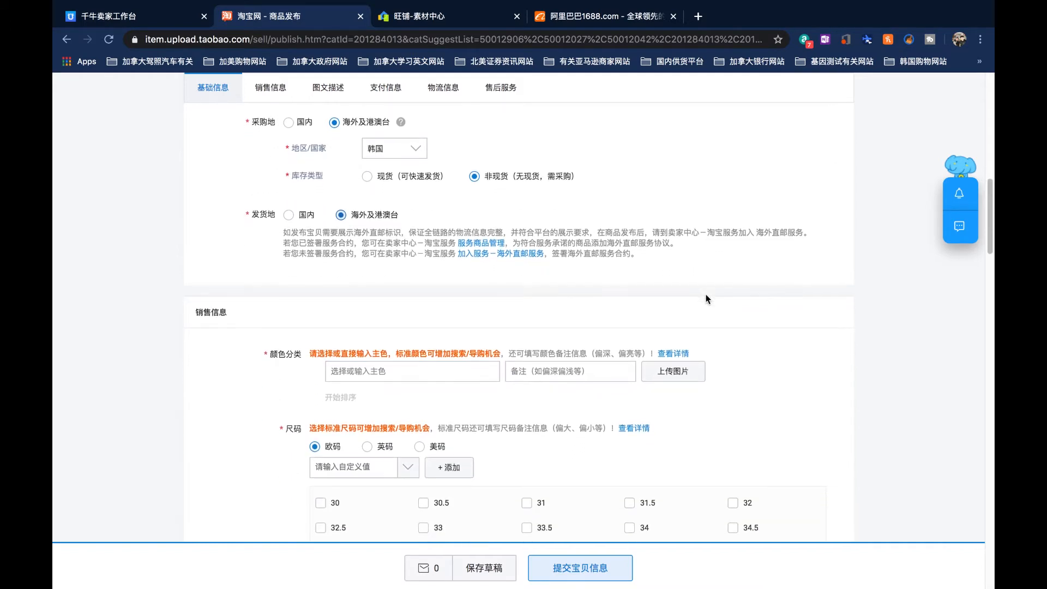
{"action": "scroll", "coordinate": [706, 299], "scroll_direction": "down", "scroll_amount": 2}
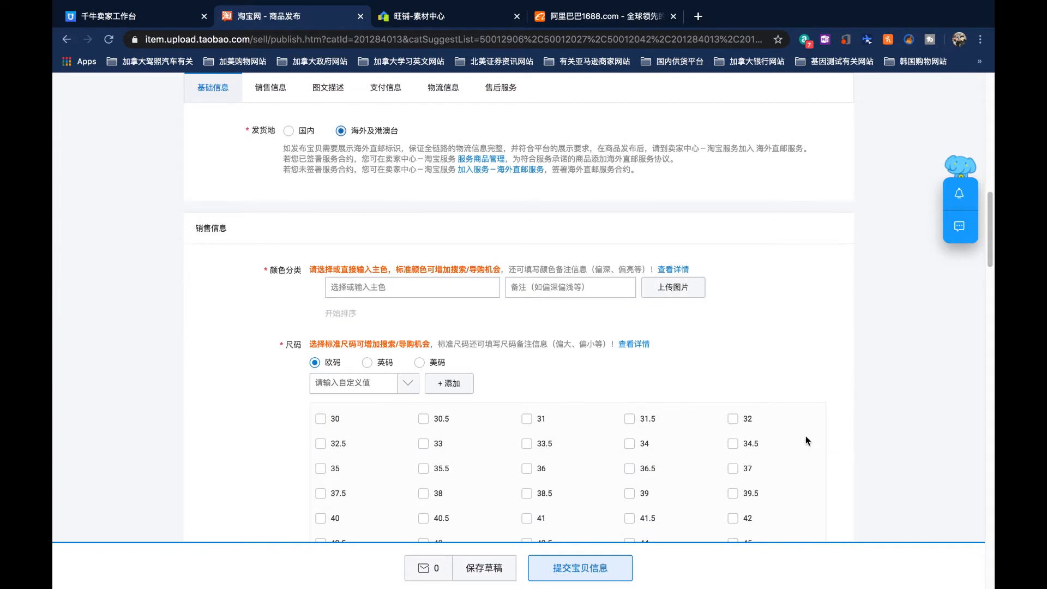
{"action": "scroll", "coordinate": [773, 428], "scroll_direction": "down", "scroll_amount": 1}
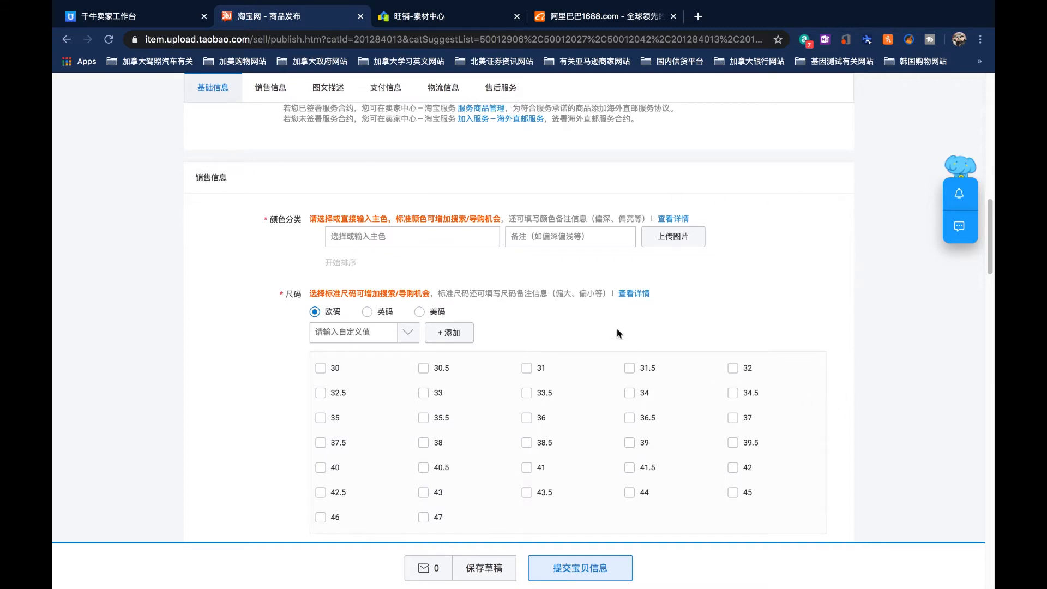
{"action": "left_click", "coordinate": [429, 236]}
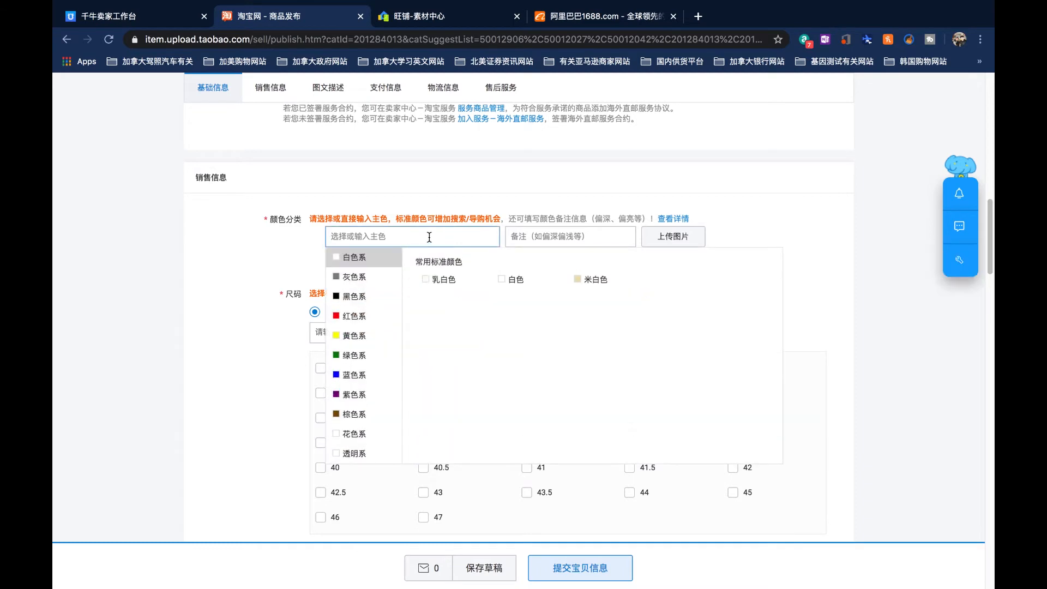
{"action": "mouse_move", "coordinate": [352, 297]}
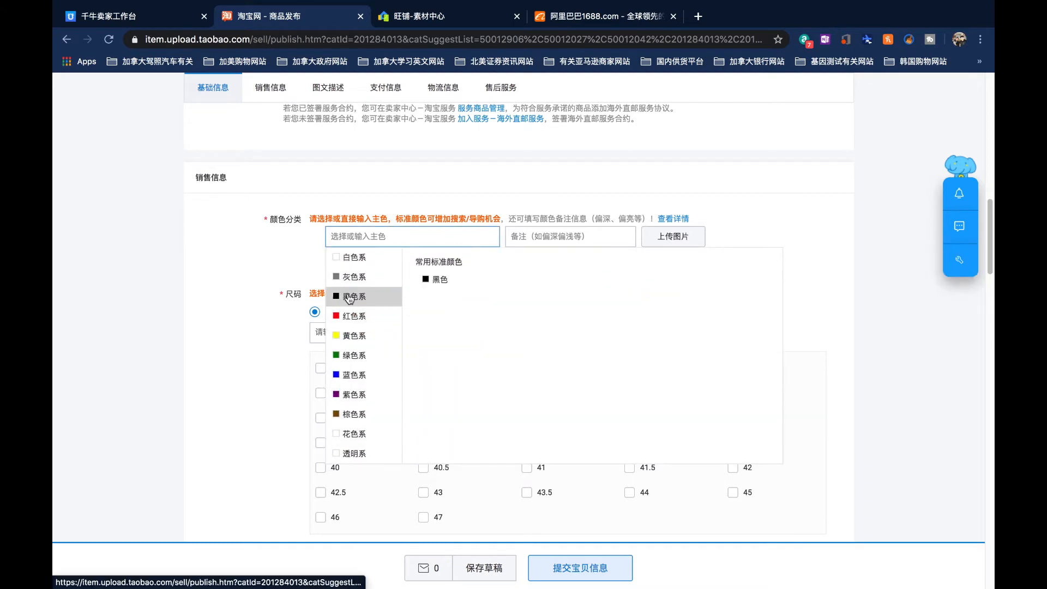
{"action": "left_click", "coordinate": [426, 280]}
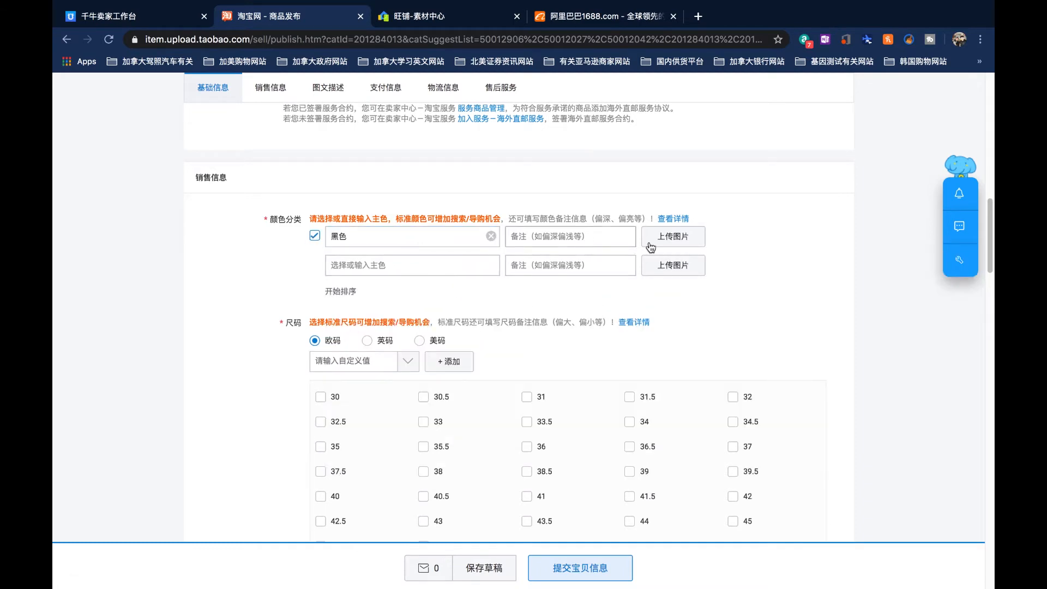
- Attach a picture from the subfolder of the Testing image folder to the 黑色 colour option
{"action": "left_click", "coordinate": [674, 243]}
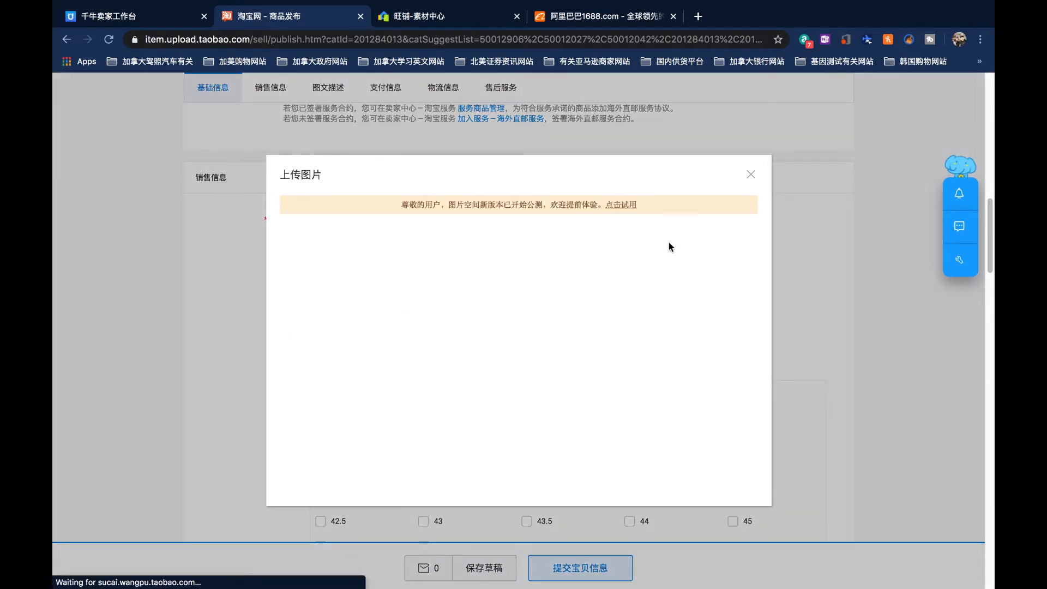
{"action": "left_click", "coordinate": [326, 365]}
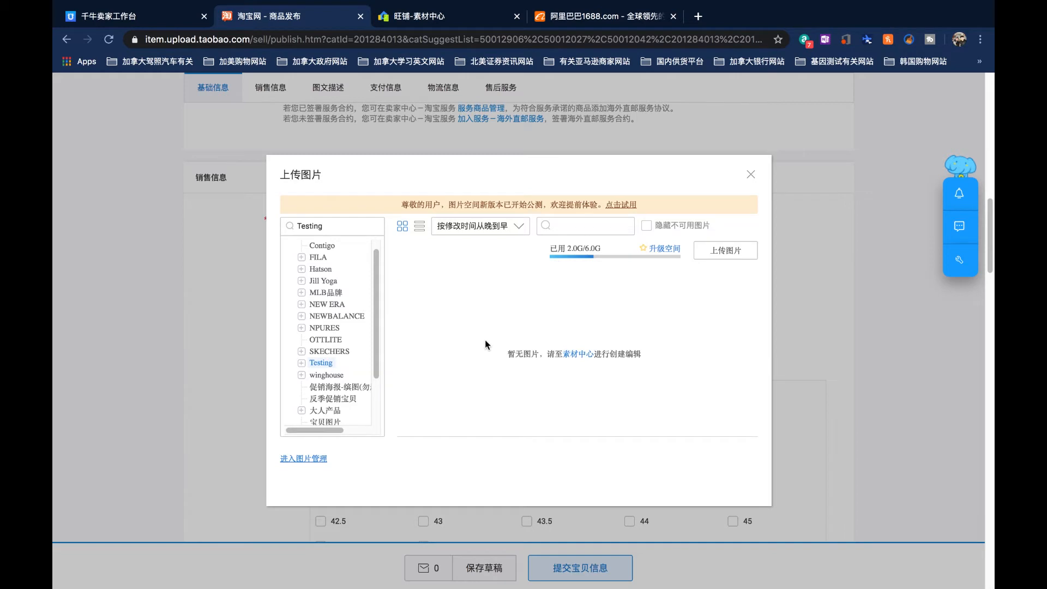
{"action": "left_click", "coordinate": [300, 363]}
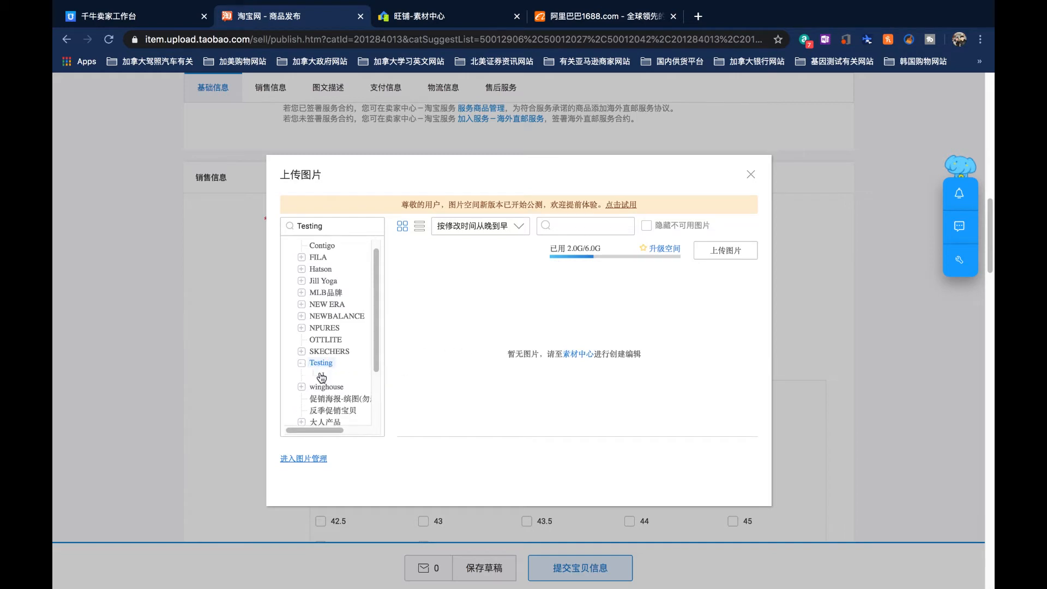
{"action": "left_click", "coordinate": [322, 374]}
{"action": "left_click", "coordinate": [457, 301]}
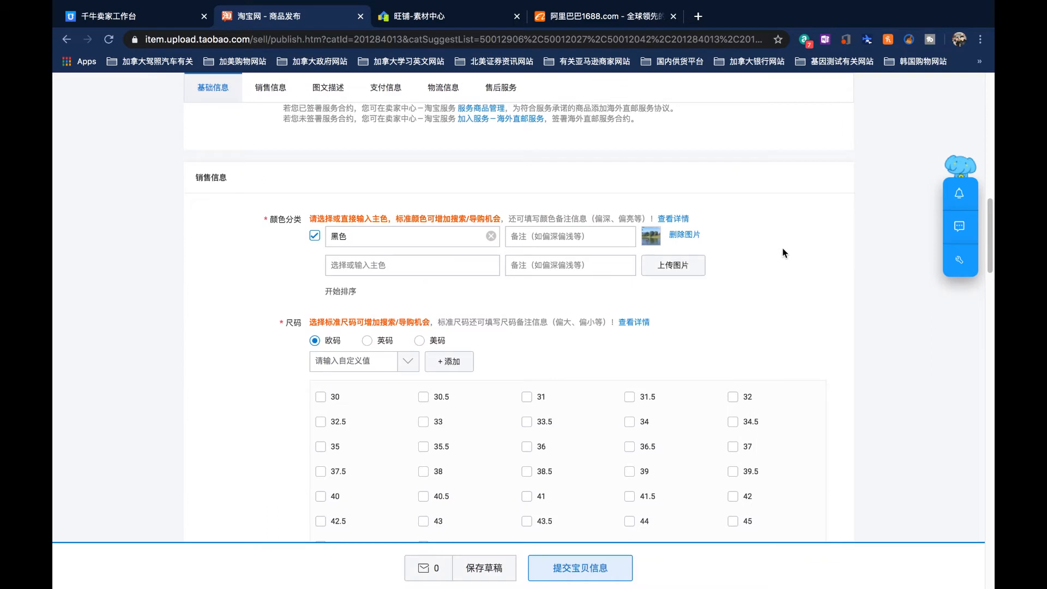
- Compare the 美码 and 英码 size standards under 尺码 and return to 欧码
{"action": "scroll", "coordinate": [793, 267], "scroll_direction": "down", "scroll_amount": 1}
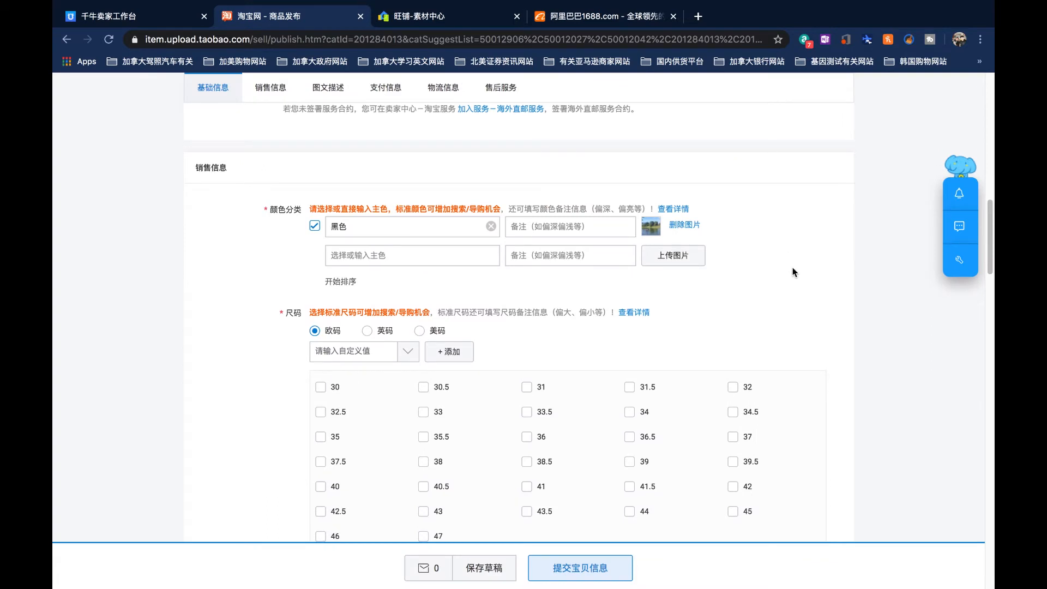
{"action": "scroll", "coordinate": [793, 271], "scroll_direction": "down", "scroll_amount": 2}
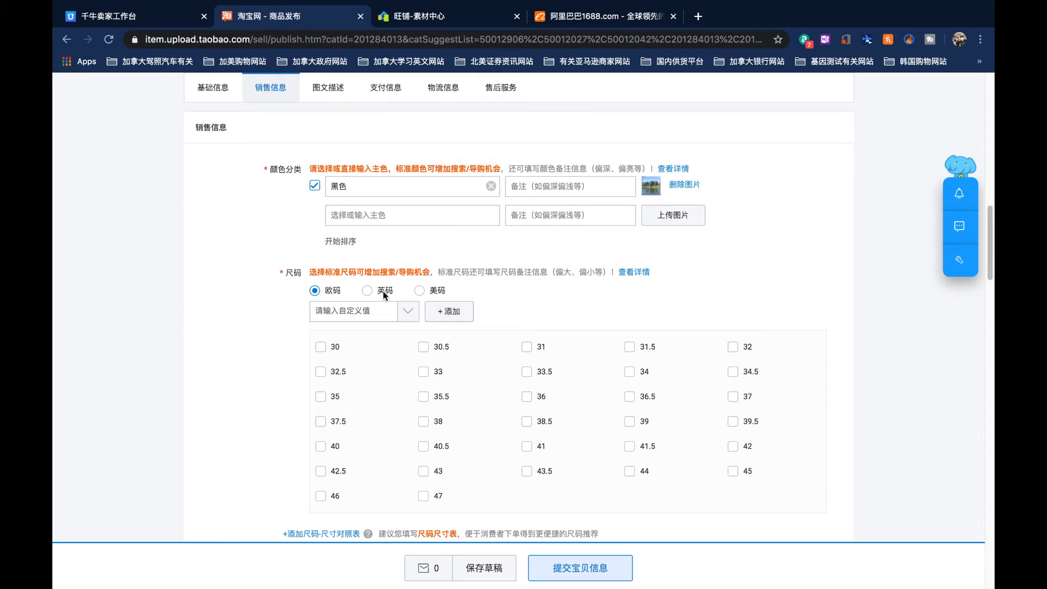
{"action": "scroll", "coordinate": [724, 309], "scroll_direction": "down", "scroll_amount": 3}
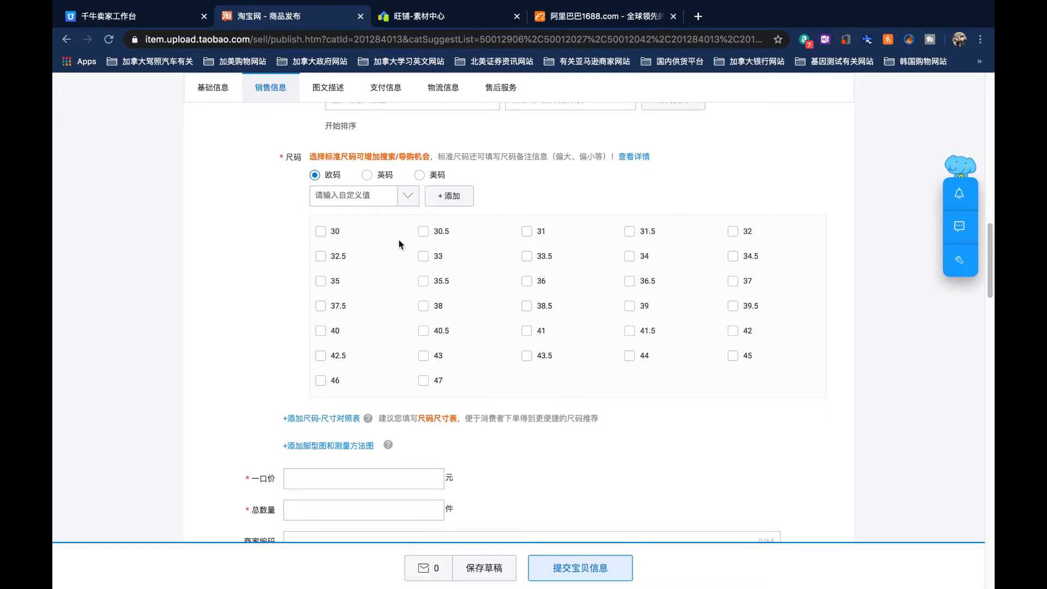
{"action": "left_click", "coordinate": [419, 174]}
{"action": "left_click", "coordinate": [367, 175]}
{"action": "left_click", "coordinate": [321, 176]}
- Add a custom size of 130 to the 欧码 size options
{"action": "left_click", "coordinate": [368, 198]}
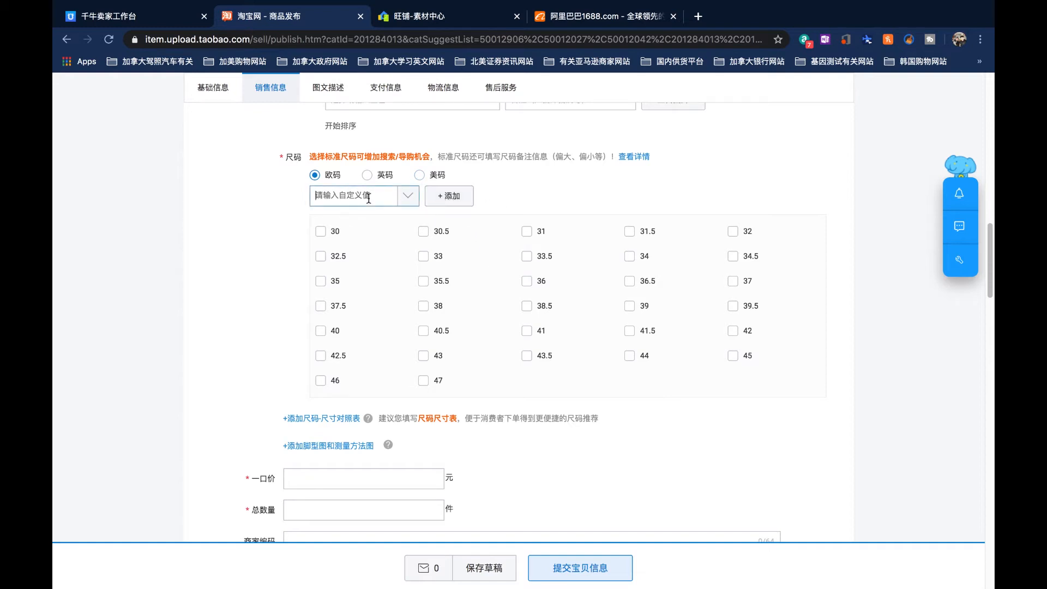
{"action": "type", "text": "130"}
{"action": "left_click", "coordinate": [439, 197]}
{"action": "scroll", "coordinate": [486, 333], "scroll_direction": "down", "scroll_amount": 3}
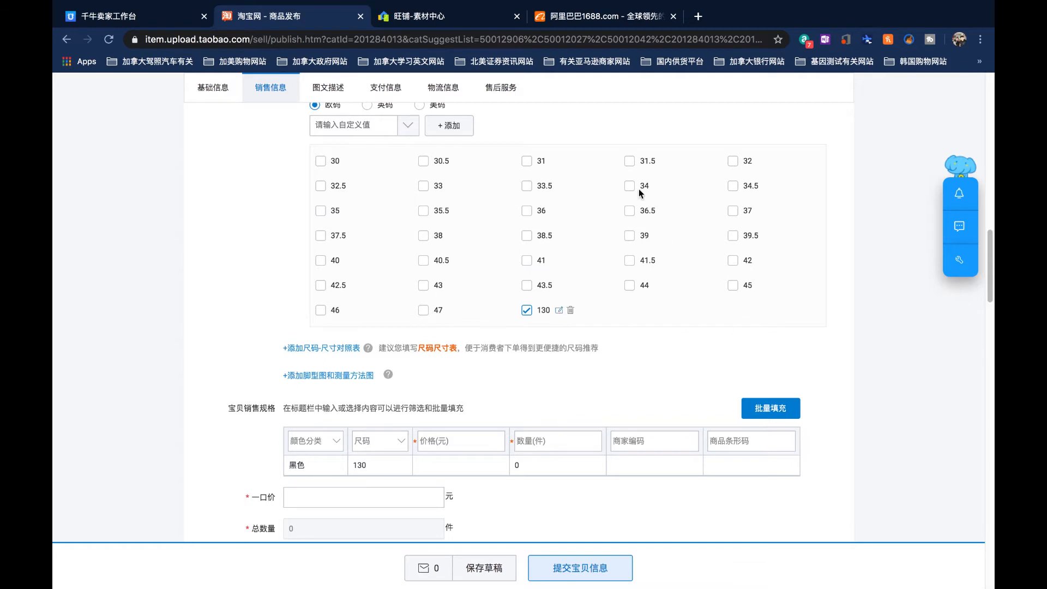
- Try 130cm as the custom 欧码 size and change it back to 130
{"action": "scroll", "coordinate": [536, 185], "scroll_direction": "up", "scroll_amount": 1}
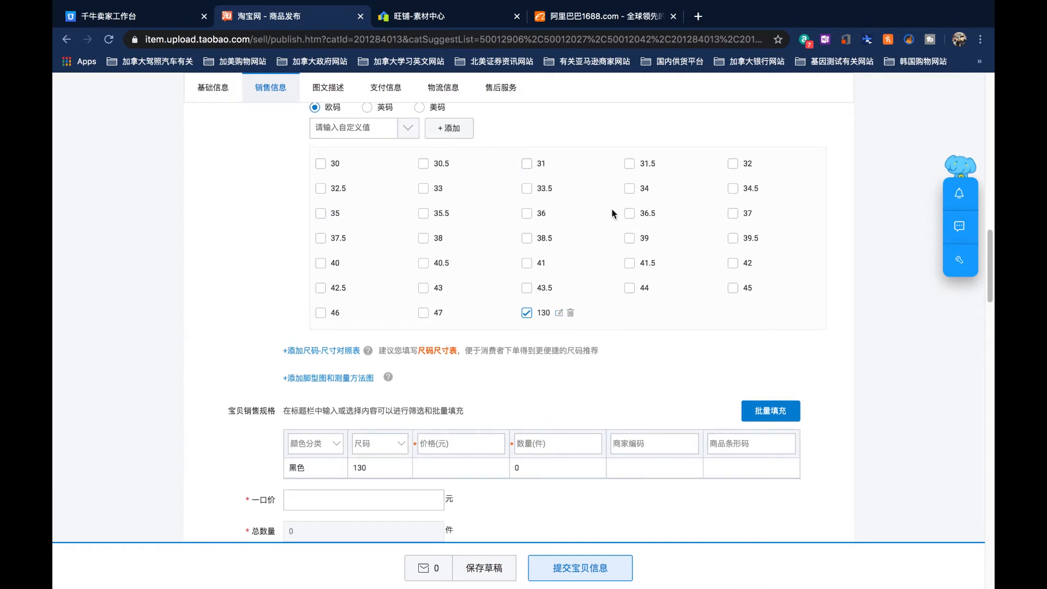
{"action": "type", "text": "cm"}
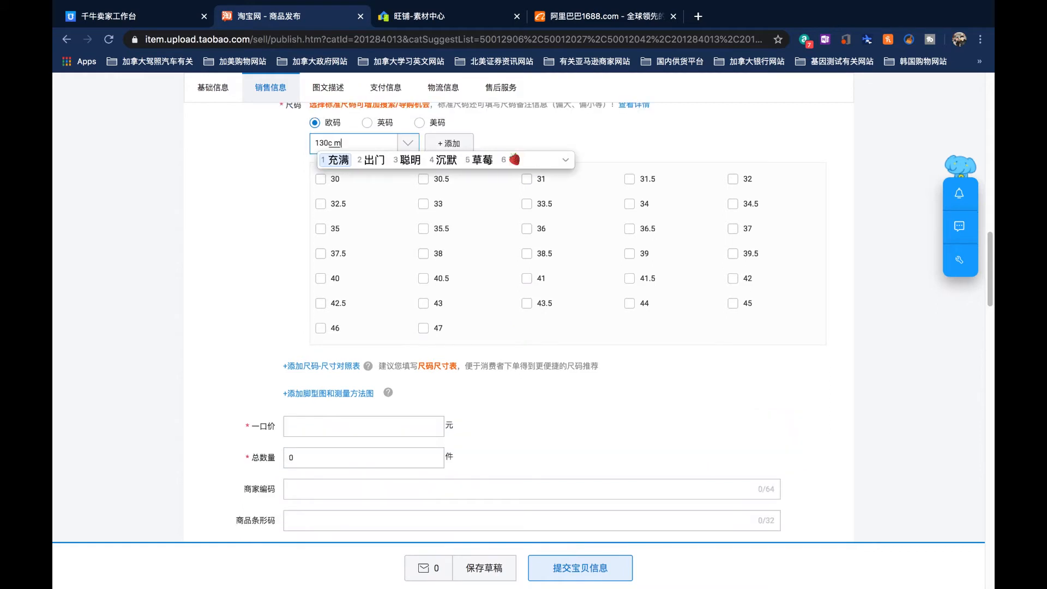
{"action": "key", "text": "Return"}
{"action": "key", "text": "BackSpace"}
{"action": "key", "text": "BackSpace"}
{"action": "key", "text": "BackSpace"}
{"action": "key", "text": "BackSpace"}
{"action": "key", "text": "BackSpace"}
{"action": "type", "text": "130"}
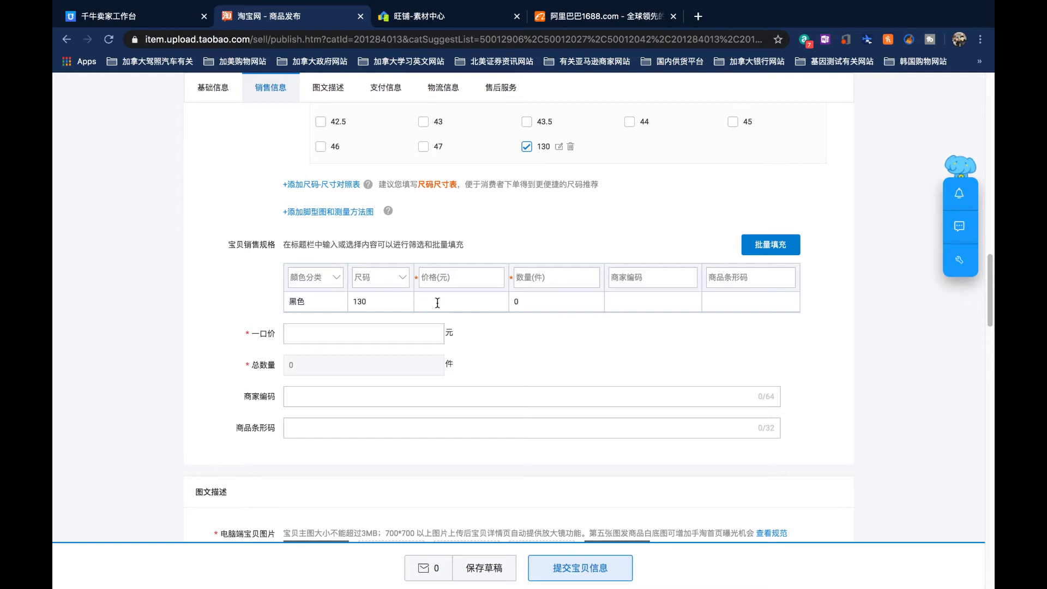
- Set the price to 200 and the quantity to 50 for the 黑色, size 130 variant in the 宝贝销售规格 table
{"action": "type", "text": "200"}
{"action": "left_click", "coordinate": [531, 344]}
{"action": "left_click", "coordinate": [534, 306]}
{"action": "key", "text": "BackSpace"}
{"action": "type", "text": "100"}
{"action": "key", "text": "BackSpace"}
{"action": "key", "text": "BackSpace"}
{"action": "type", "text": "10"}
{"action": "key", "text": "BackSpace"}
{"action": "type", "text": "50"}
{"action": "left_click", "coordinate": [757, 338]}
- Examine the optional 商家编码 and 商品条形码 fields below the sales specification table without entering anything
{"action": "scroll", "coordinate": [831, 322], "scroll_direction": "down", "scroll_amount": 2}
{"action": "scroll", "coordinate": [831, 322], "scroll_direction": "down", "scroll_amount": 1}
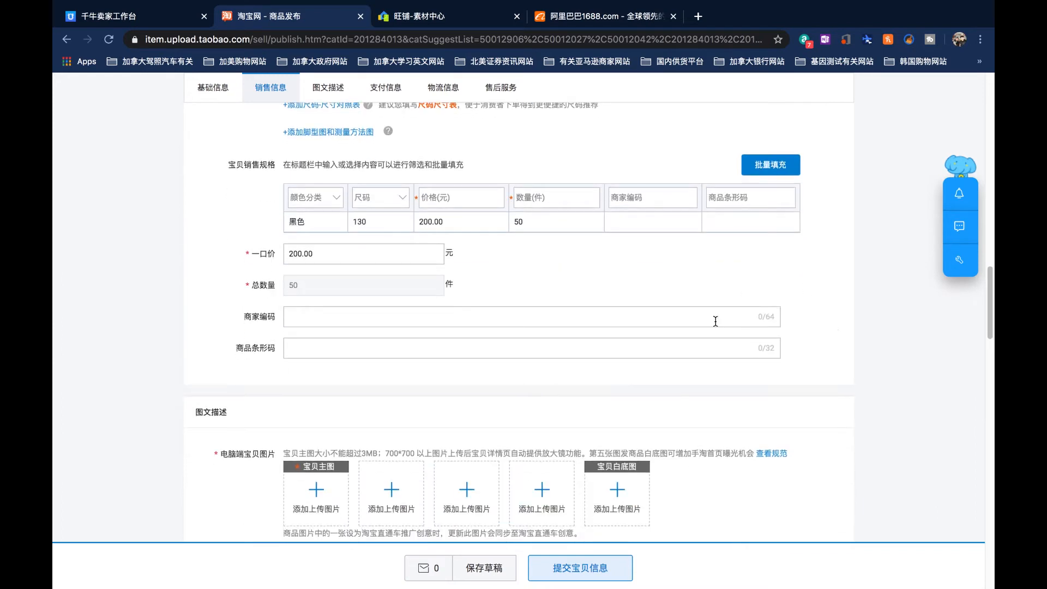
{"action": "scroll", "coordinate": [320, 316], "scroll_direction": "down", "scroll_amount": 1}
{"action": "left_click", "coordinate": [321, 330]}
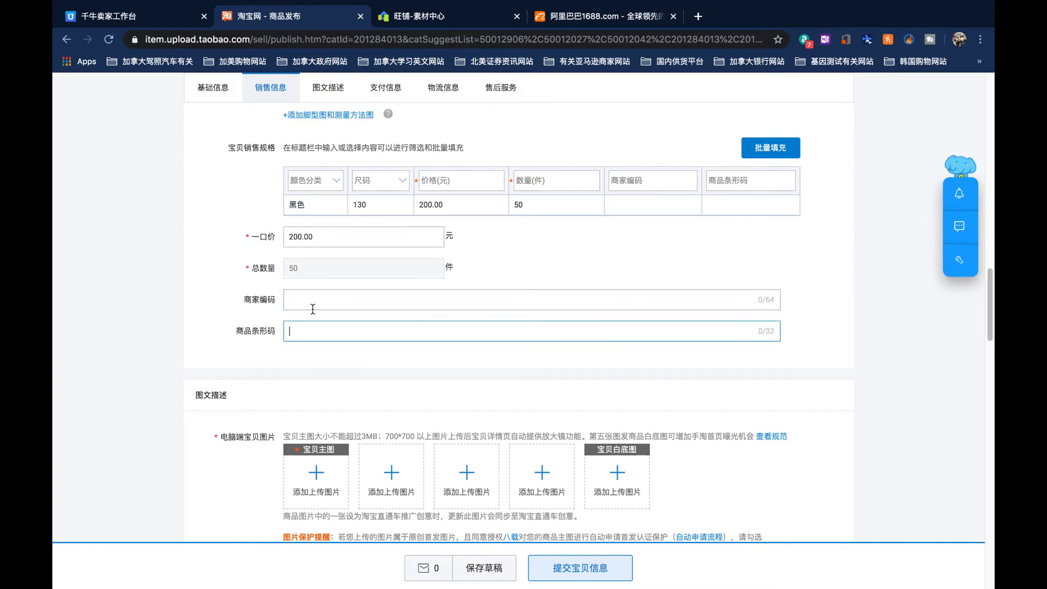
{"action": "left_click", "coordinate": [316, 303]}
{"action": "left_click", "coordinate": [309, 326]}
{"action": "left_click", "coordinate": [307, 303]}
{"action": "left_click", "coordinate": [305, 326]}
{"action": "left_click", "coordinate": [796, 345]}
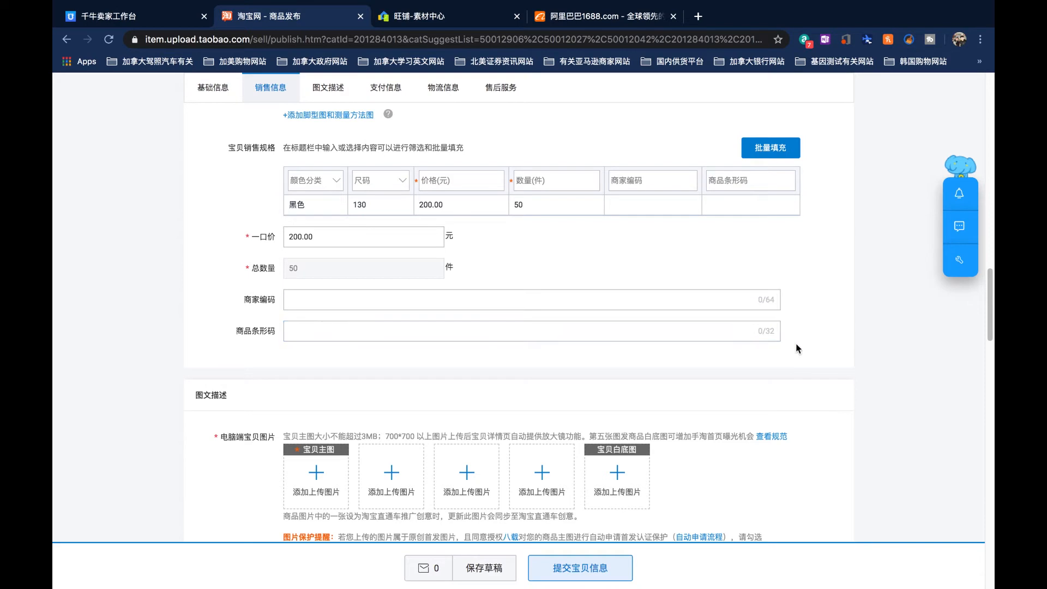
{"action": "left_click", "coordinate": [321, 303]}
{"action": "left_click", "coordinate": [309, 325]}
{"action": "scroll", "coordinate": [807, 316], "scroll_direction": "down", "scroll_amount": 1}
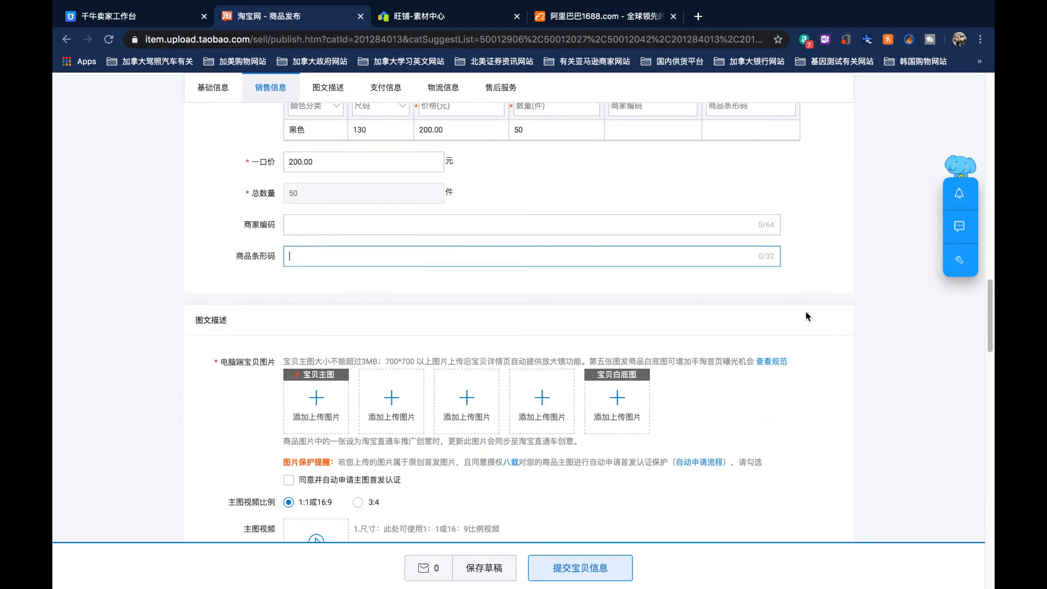
- Open the Taobao storefront in a new tab and view a basketball jacket's product page as a reference for listing images
{"action": "scroll", "coordinate": [734, 319], "scroll_direction": "up", "scroll_amount": 2}
{"action": "scroll", "coordinate": [698, 327], "scroll_direction": "down", "scroll_amount": 4}
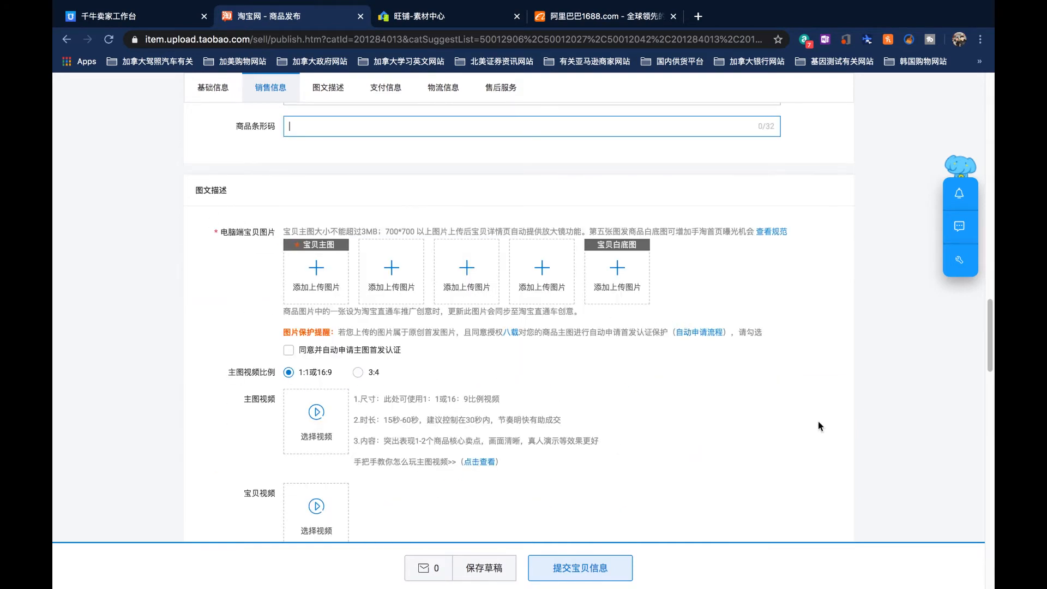
{"action": "scroll", "coordinate": [772, 435], "scroll_direction": "down", "scroll_amount": 1}
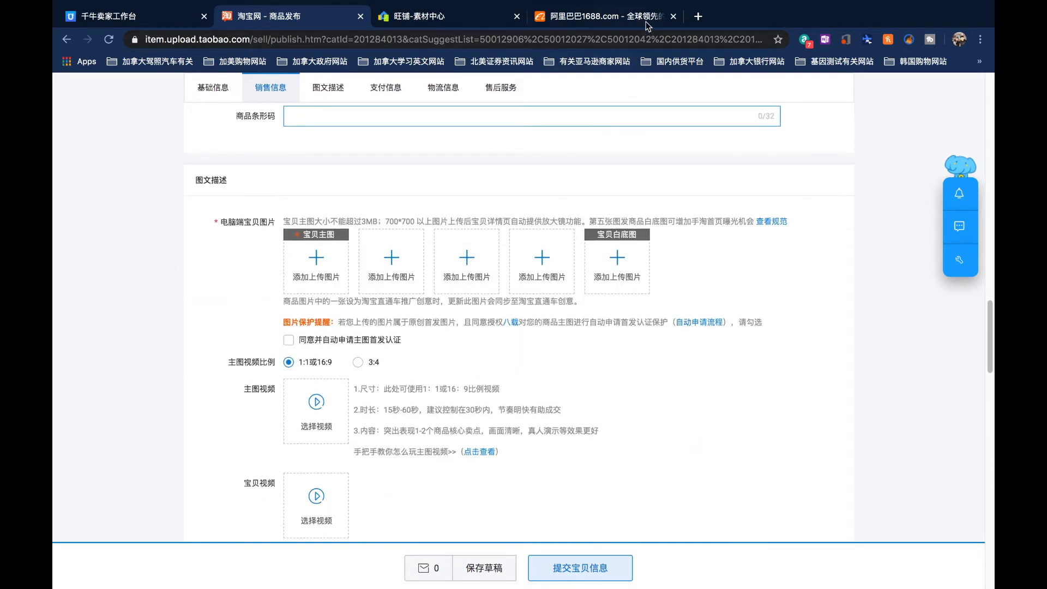
{"action": "left_click", "coordinate": [698, 18]}
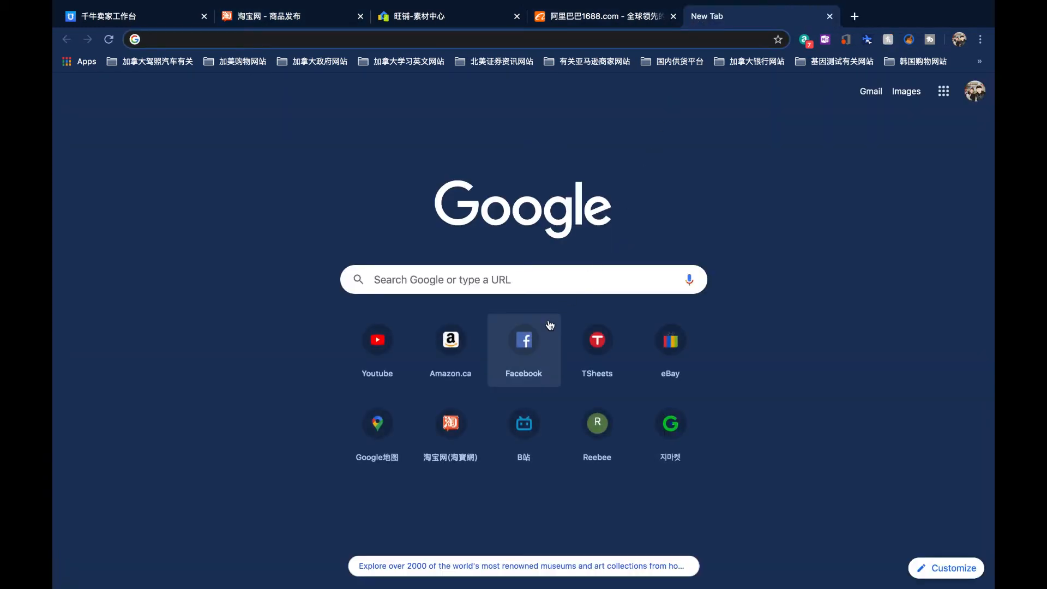
{"action": "left_click", "coordinate": [458, 404]}
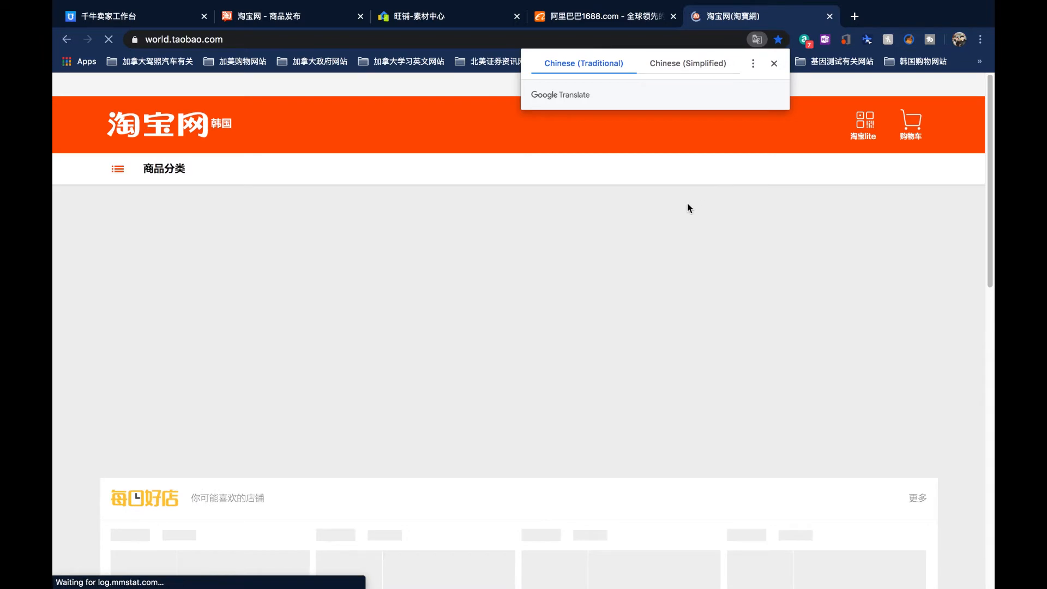
{"action": "scroll", "coordinate": [500, 305], "scroll_direction": "down", "scroll_amount": 3}
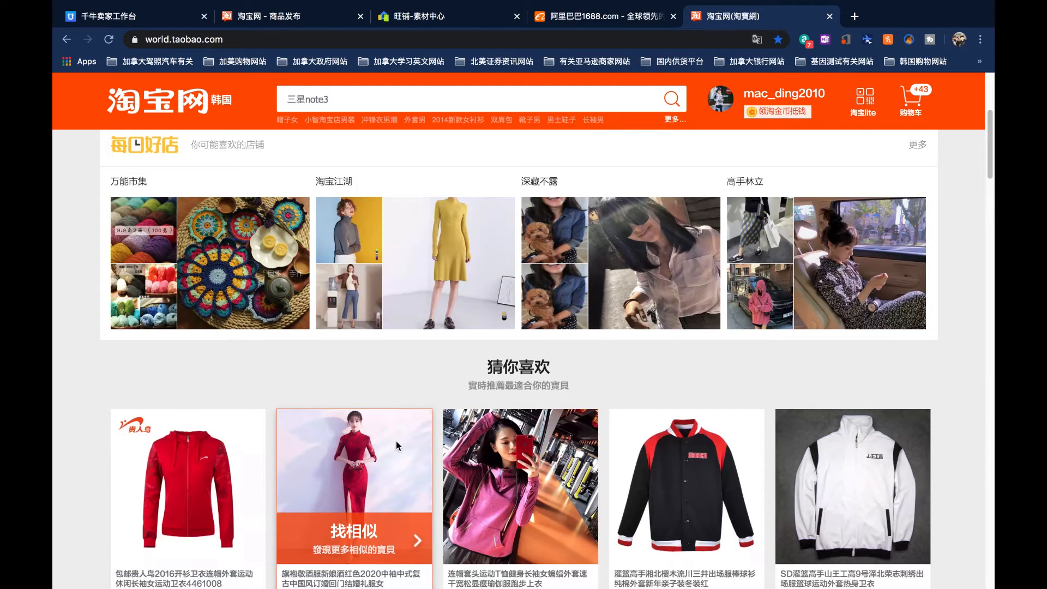
{"action": "left_click", "coordinate": [355, 479]}
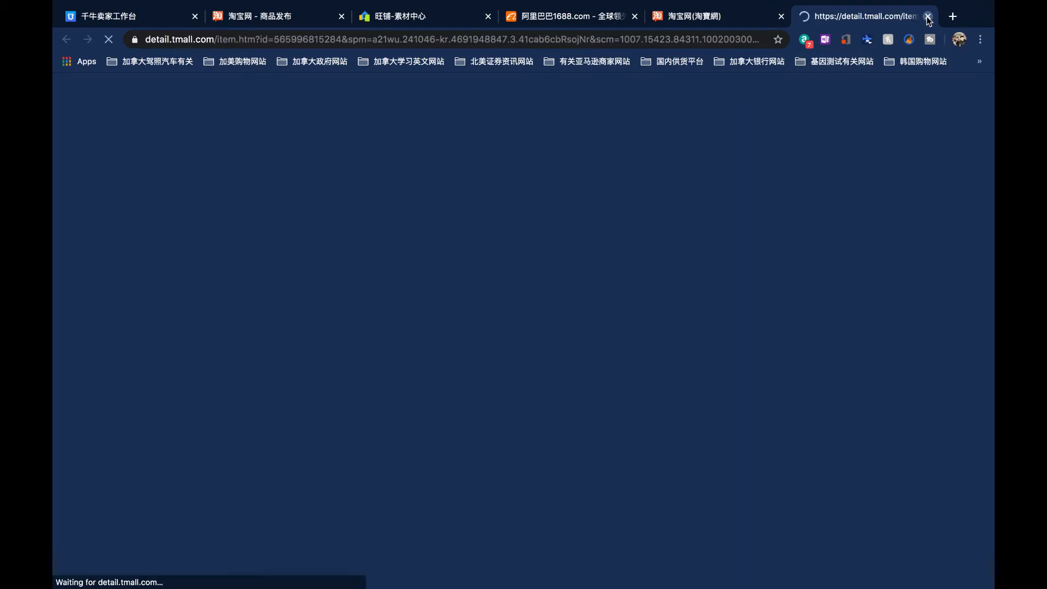
{"action": "left_click", "coordinate": [928, 17]}
{"action": "scroll", "coordinate": [513, 336], "scroll_direction": "down", "scroll_amount": 5}
{"action": "left_click", "coordinate": [493, 273]}
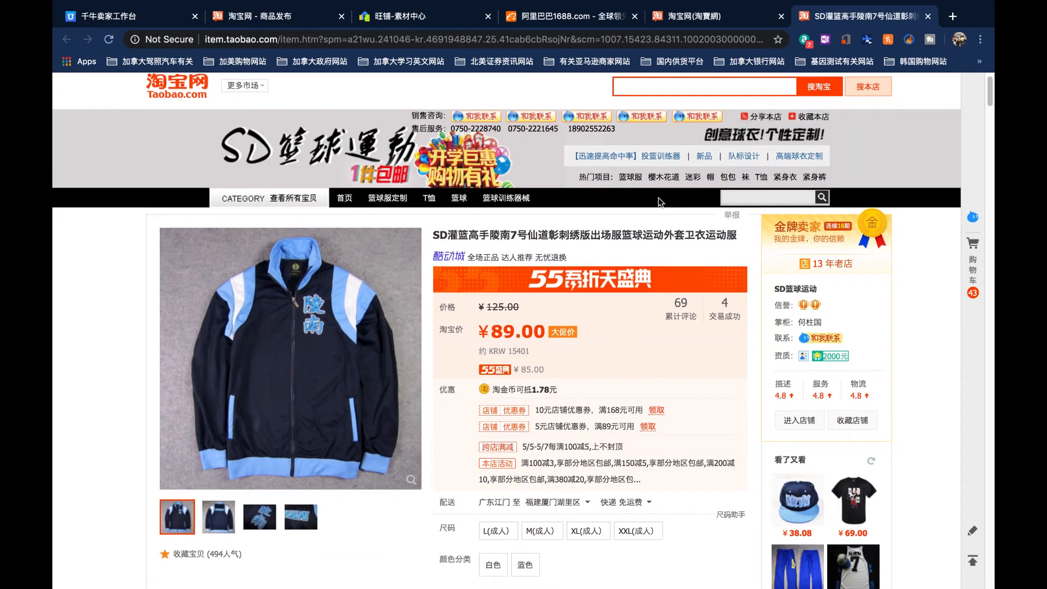
- Return to the product publishing form and set Screen.jpg from the Testing folder's subfolder as the 宝贝主图
{"action": "left_click", "coordinate": [402, 22]}
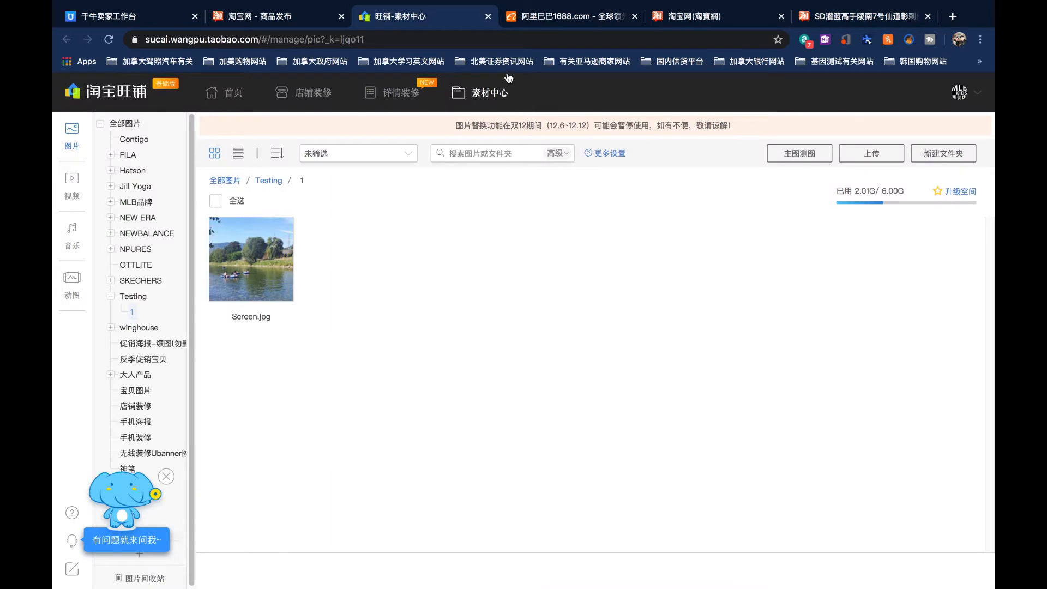
{"action": "left_click", "coordinate": [129, 19]}
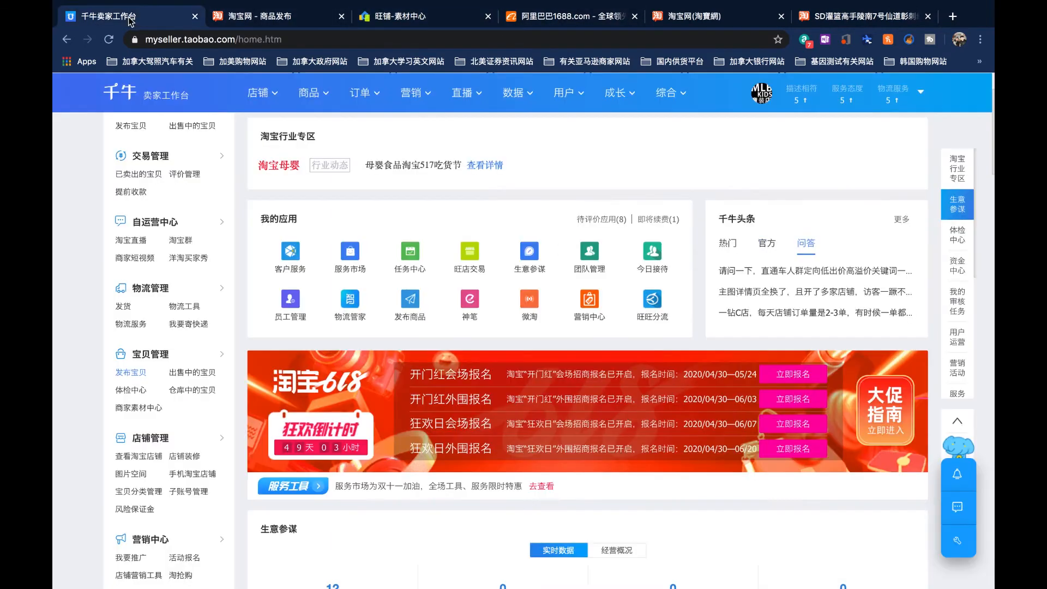
{"action": "left_click", "coordinate": [253, 20]}
{"action": "left_click", "coordinate": [321, 267]}
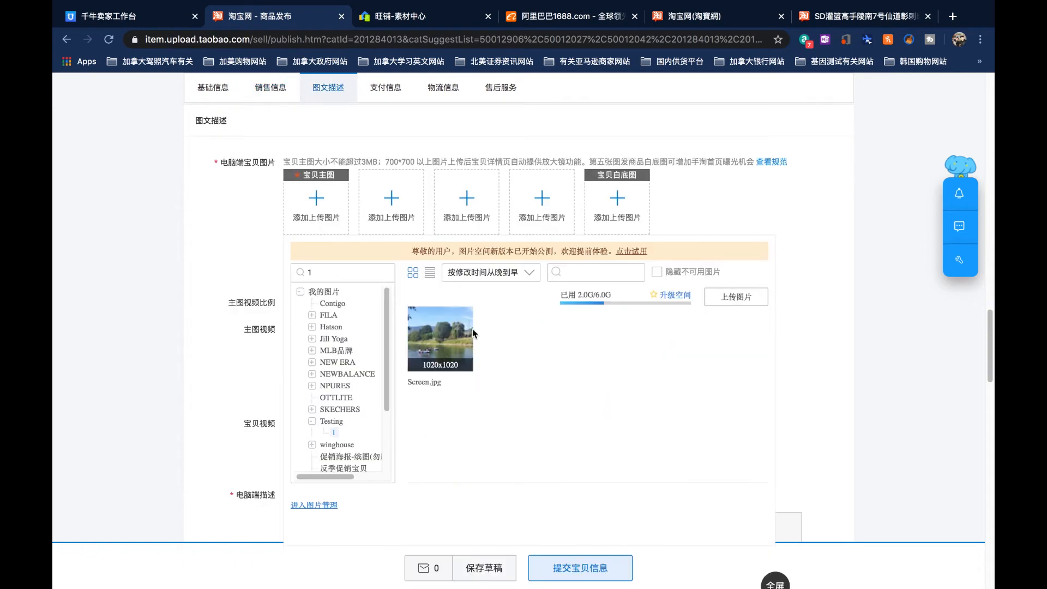
{"action": "left_click", "coordinate": [456, 334]}
{"action": "left_click", "coordinate": [792, 277]}
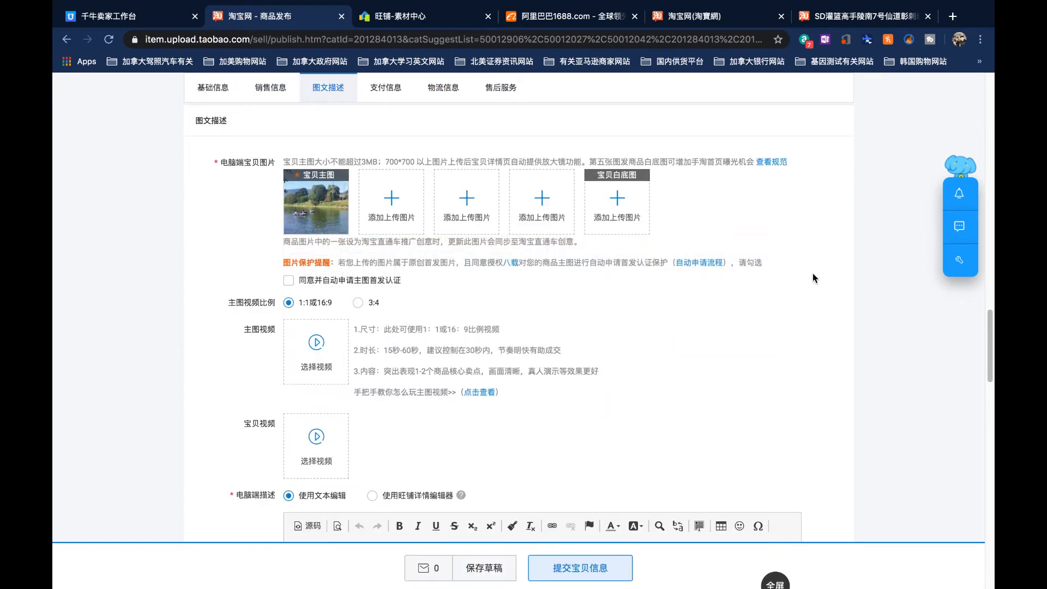
- Try to add Screen.jpg as the second 电脑端宝贝图片 and close the image picker
{"action": "left_click", "coordinate": [403, 215]}
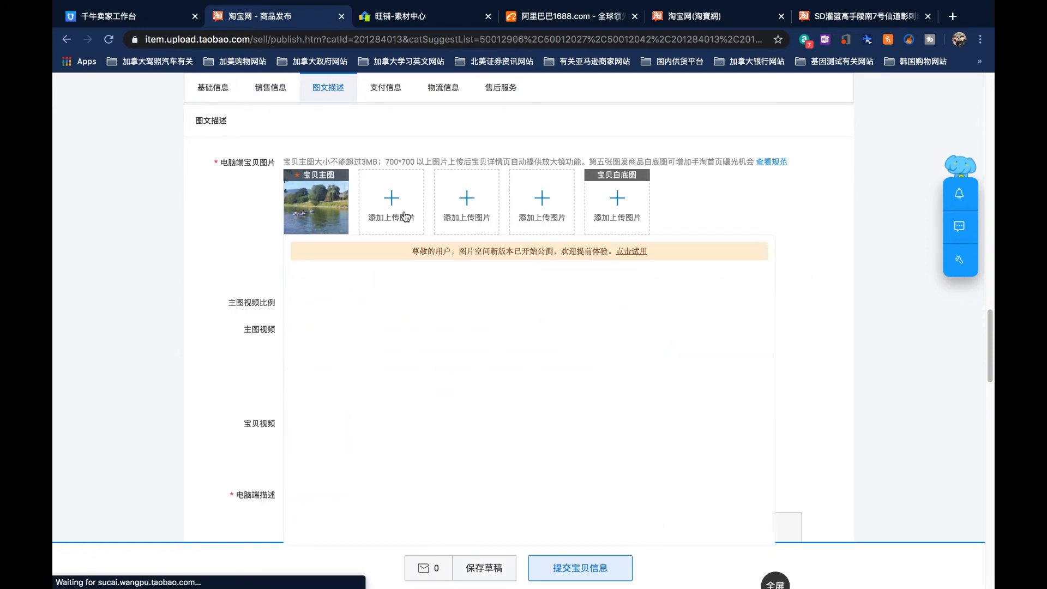
{"action": "left_click", "coordinate": [461, 340]}
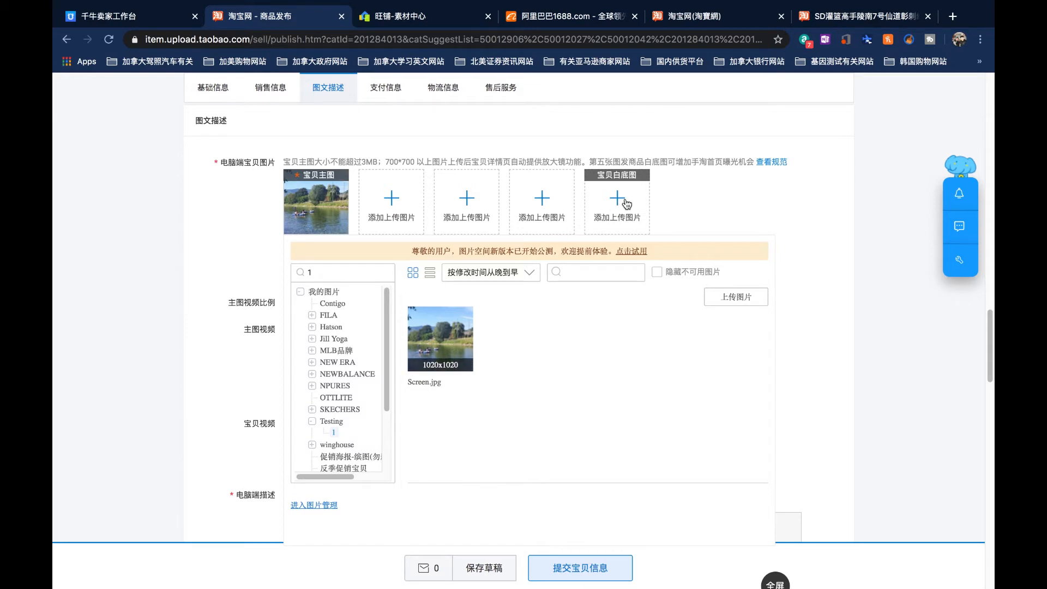
{"action": "left_click", "coordinate": [806, 208]}
- Check the video selection dialogs for 主图视频 and 宝贝视频, closing each without adding a video
{"action": "scroll", "coordinate": [753, 231], "scroll_direction": "down", "scroll_amount": 2}
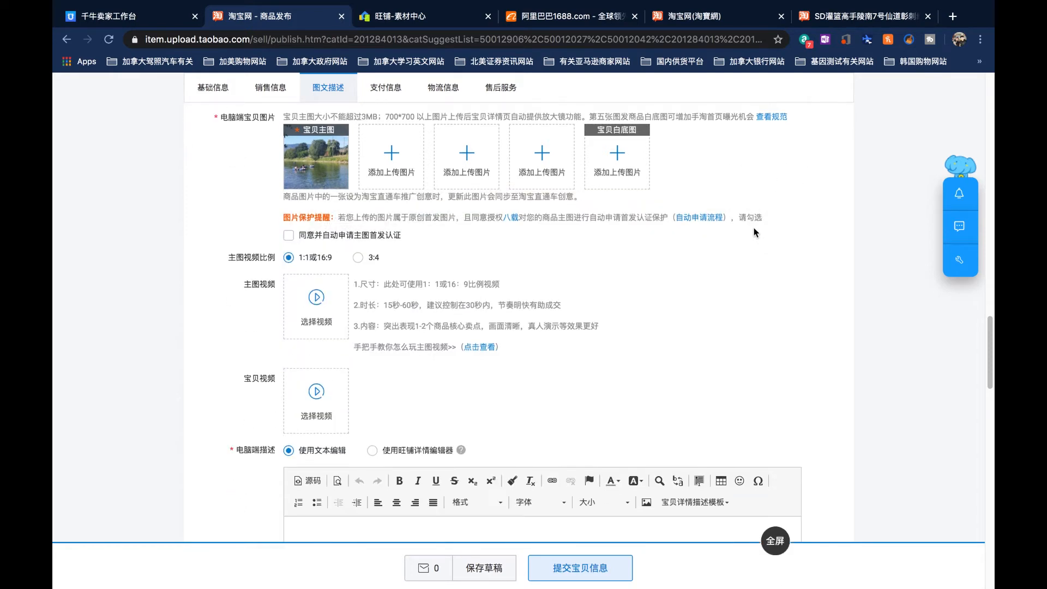
{"action": "scroll", "coordinate": [753, 231], "scroll_direction": "down", "scroll_amount": 2}
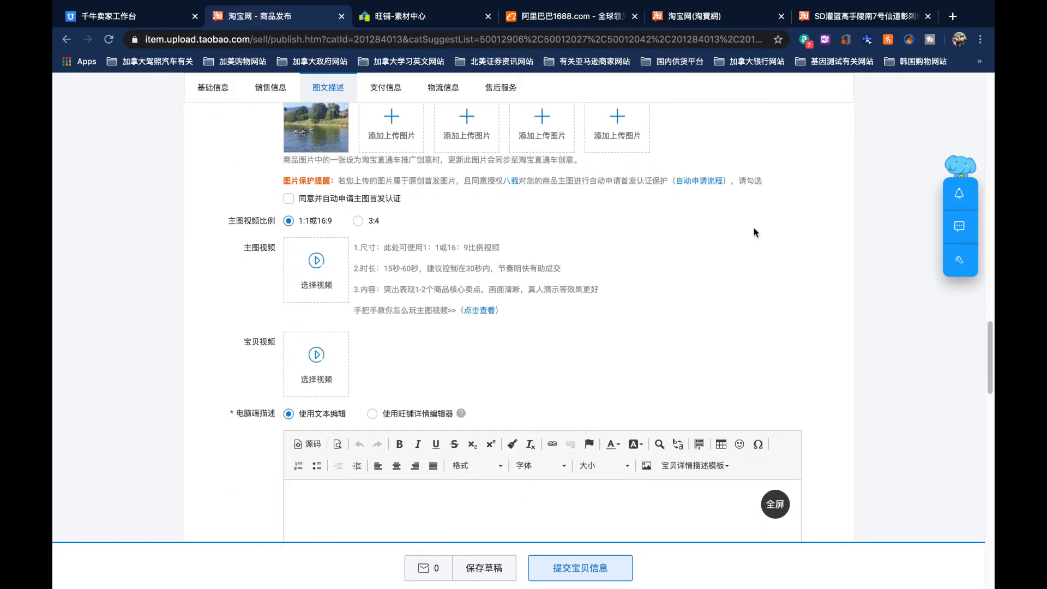
{"action": "scroll", "coordinate": [753, 232], "scroll_direction": "down", "scroll_amount": 1}
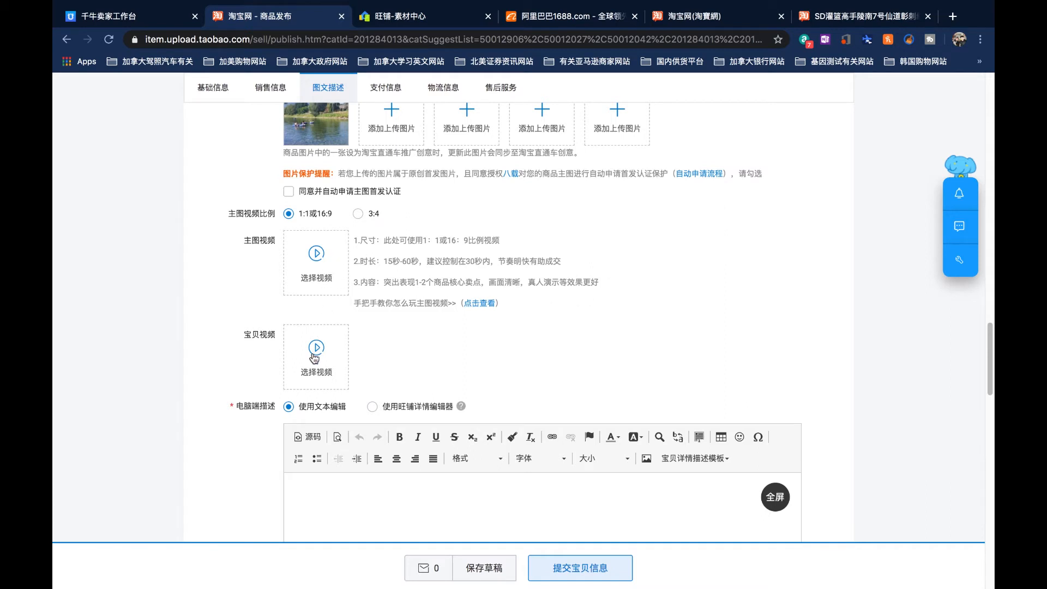
{"action": "left_click", "coordinate": [317, 276]}
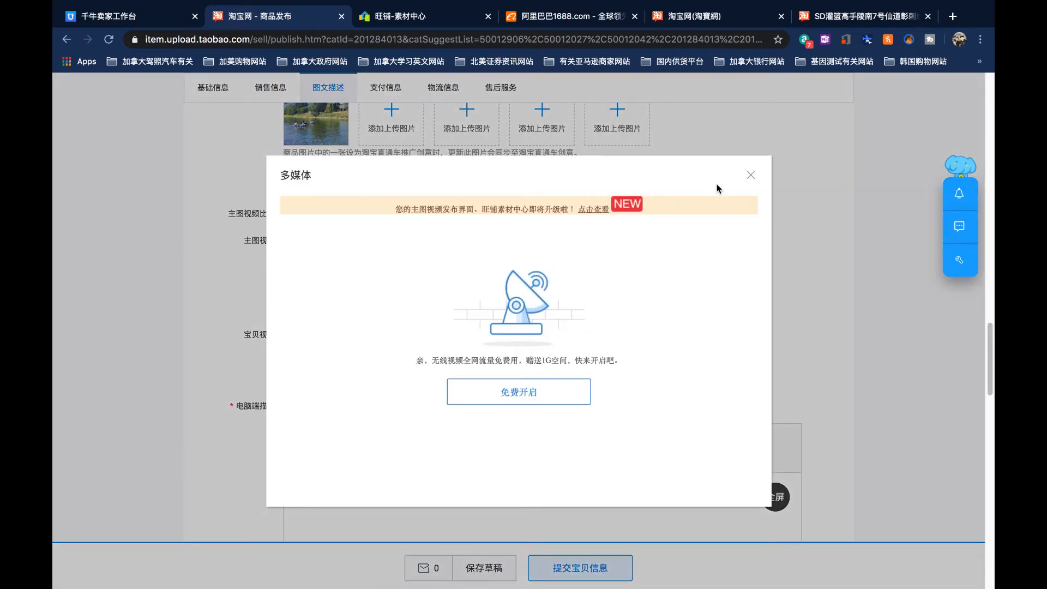
{"action": "left_click", "coordinate": [751, 175]}
{"action": "left_click", "coordinate": [322, 361]}
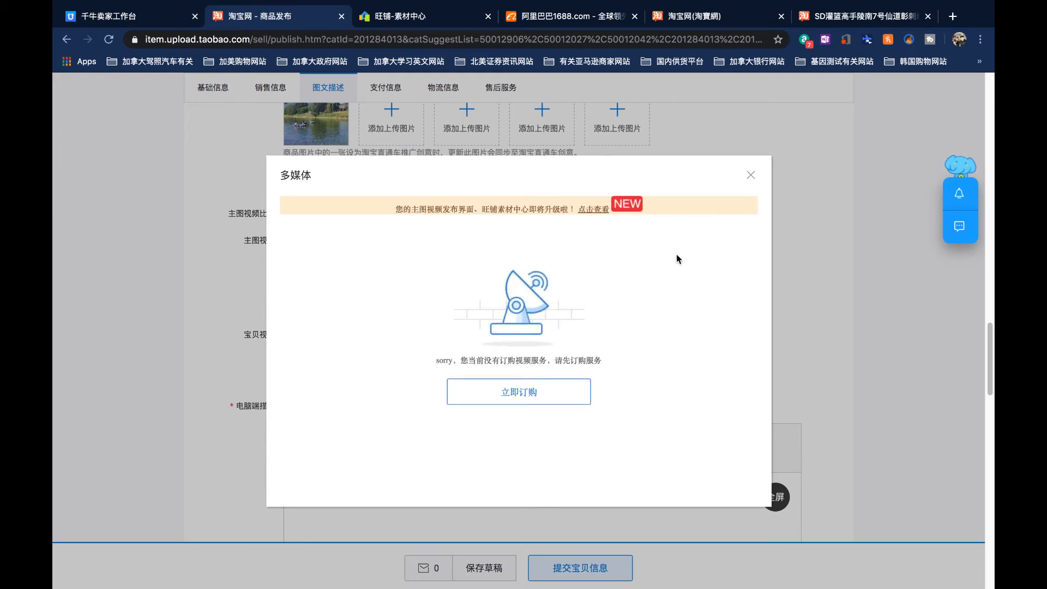
{"action": "left_click_drag", "start_coordinate": [751, 177], "coordinate": [657, 280]}
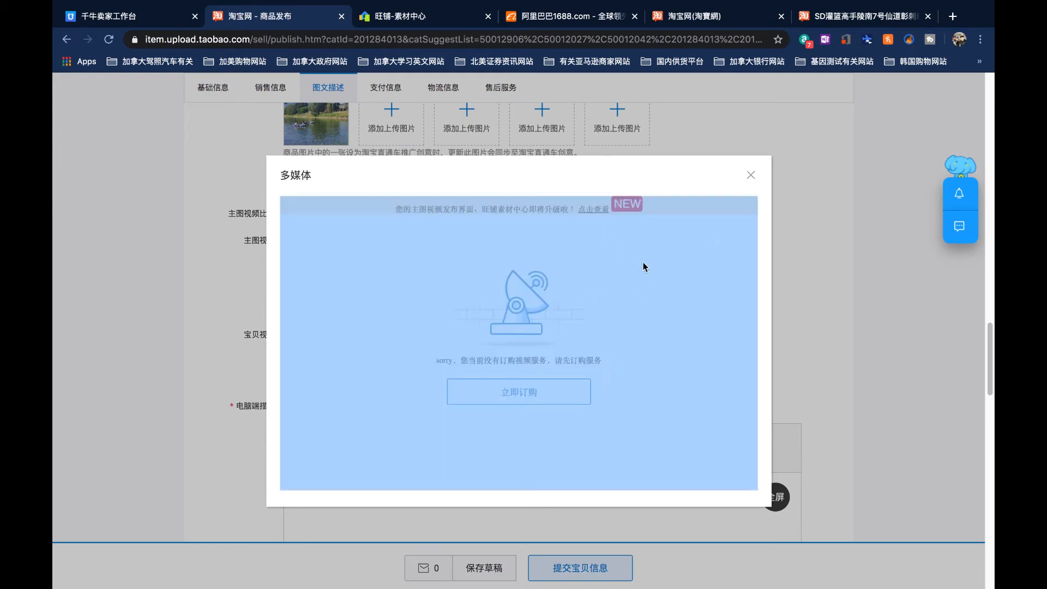
{"action": "left_click", "coordinate": [643, 262]}
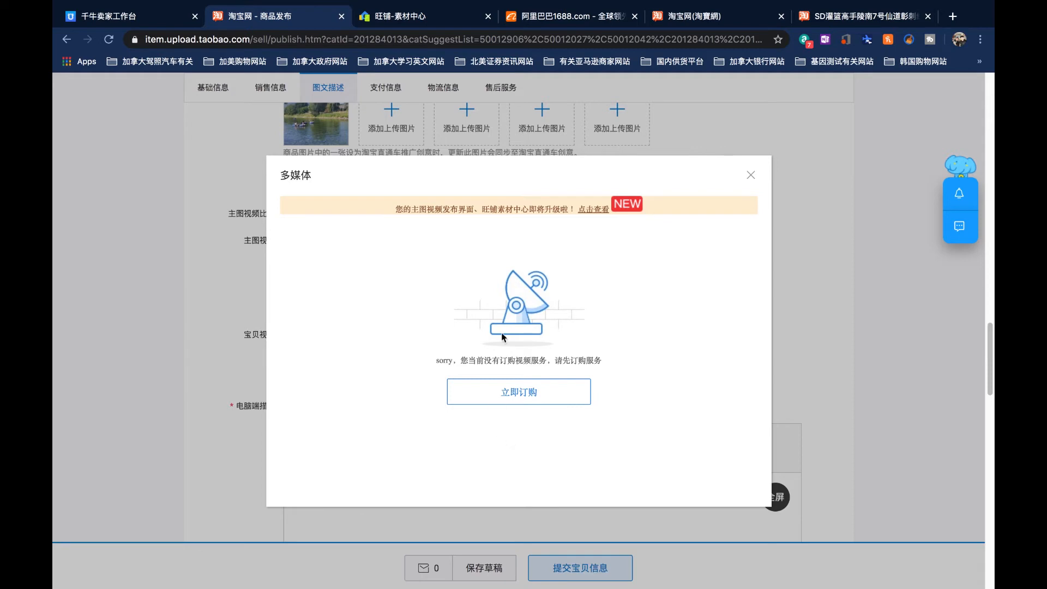
{"action": "left_click", "coordinate": [751, 175]}
- Write 今年新款 as the first line of the 电脑端描述 in the text editor and start a new line
{"action": "scroll", "coordinate": [549, 274], "scroll_direction": "down", "scroll_amount": 1}
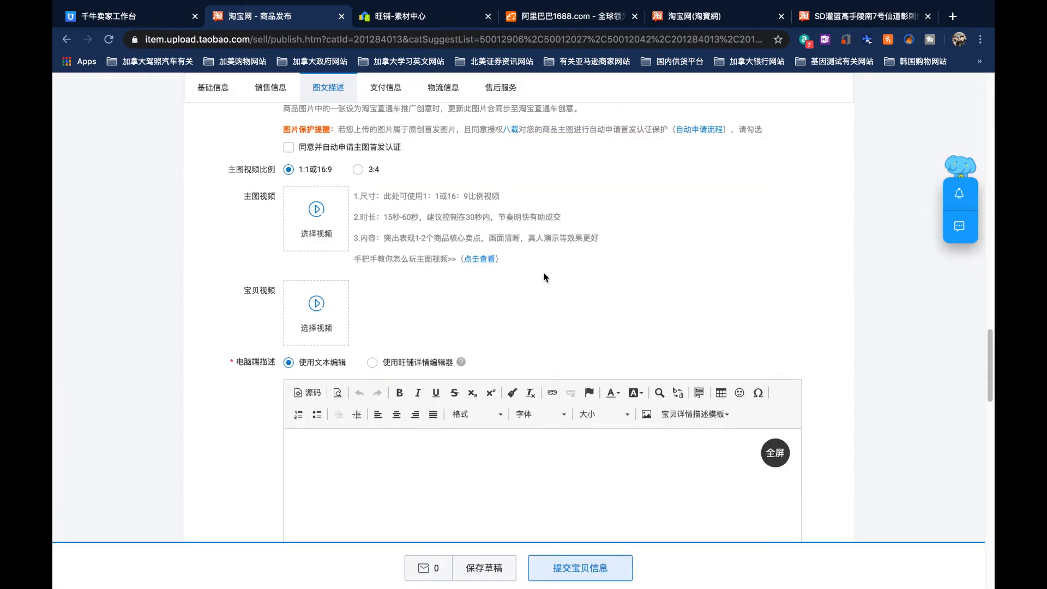
{"action": "scroll", "coordinate": [550, 263], "scroll_direction": "down", "scroll_amount": 4}
{"action": "left_click", "coordinate": [551, 261]}
{"action": "scroll", "coordinate": [708, 289], "scroll_direction": "up", "scroll_amount": 4}
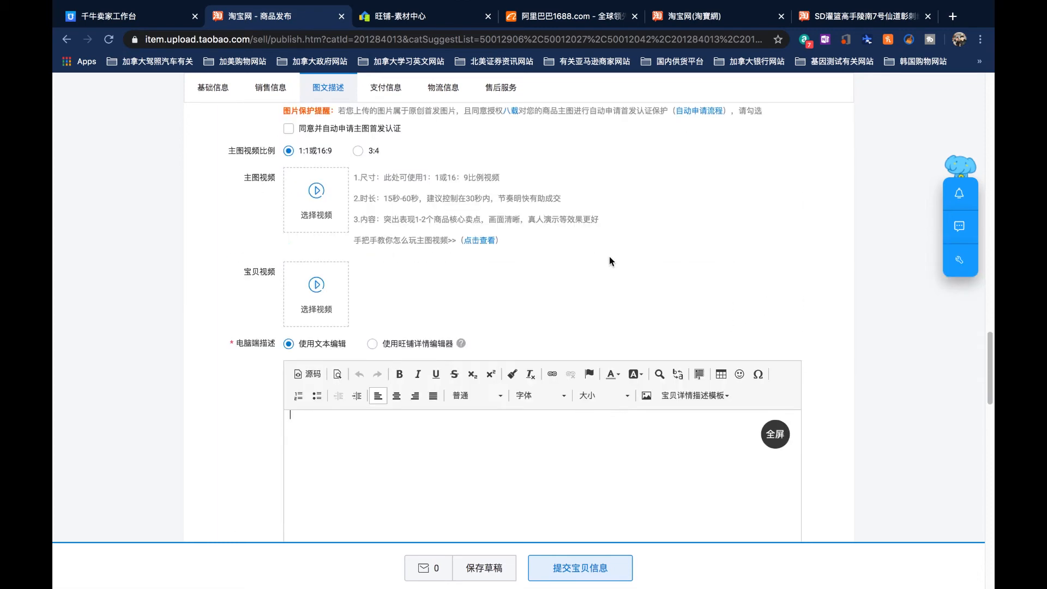
{"action": "scroll", "coordinate": [616, 277], "scroll_direction": "down", "scroll_amount": 1}
{"action": "scroll", "coordinate": [390, 390], "scroll_direction": "down", "scroll_amount": 2}
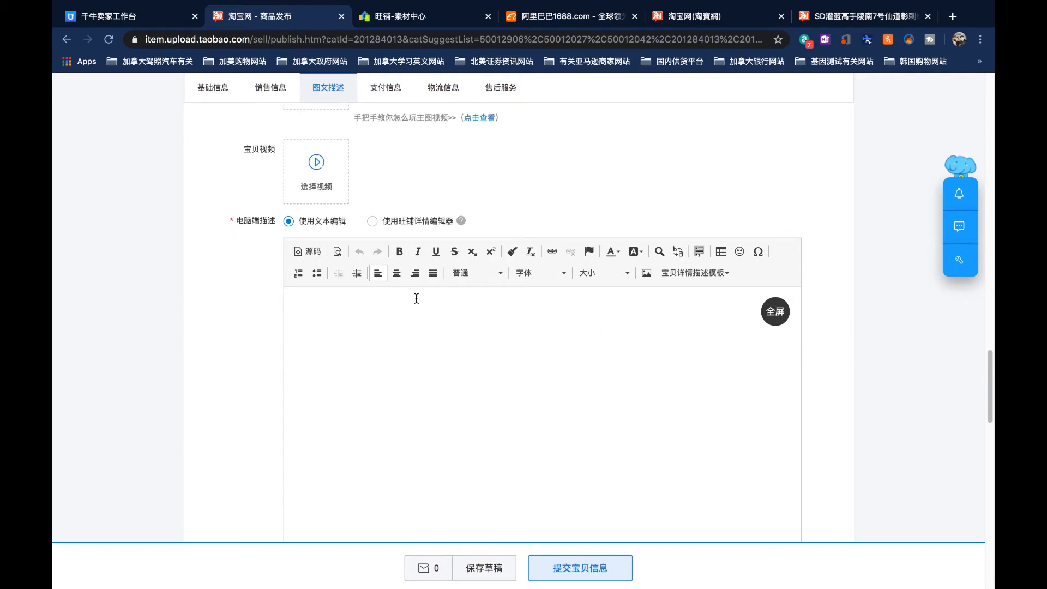
{"action": "scroll", "coordinate": [507, 352], "scroll_direction": "down", "scroll_amount": 4}
{"action": "scroll", "coordinate": [596, 359], "scroll_direction": "up", "scroll_amount": 1}
{"action": "left_click", "coordinate": [432, 226]}
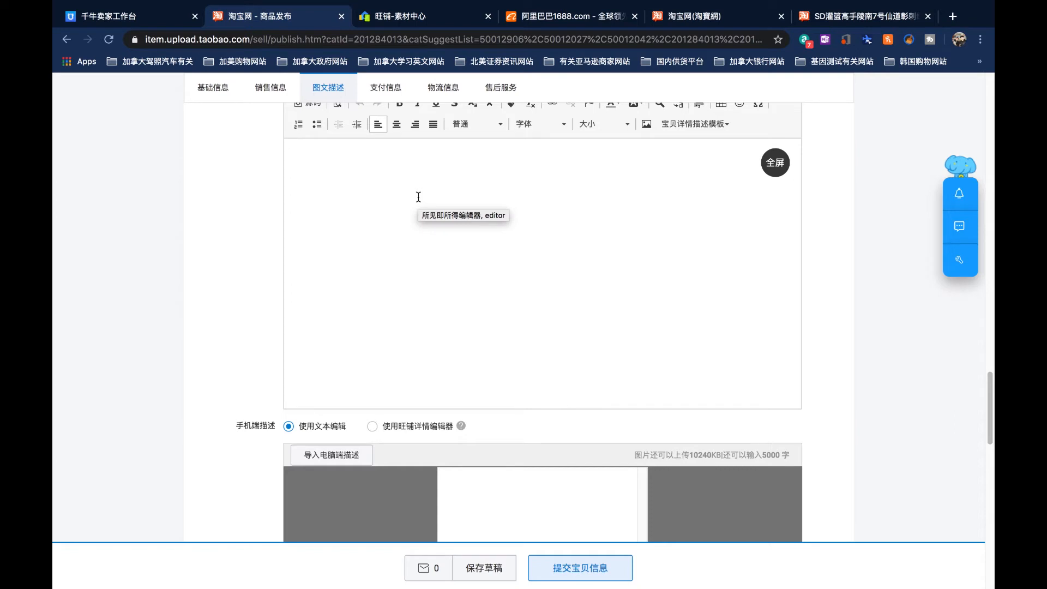
{"action": "type", "text": "jinnian"}
{"action": "key", "text": "space"}
{"action": "type", "text": "xinkuan"}
{"action": "key", "text": "space"}
{"action": "key", "text": "Return"}
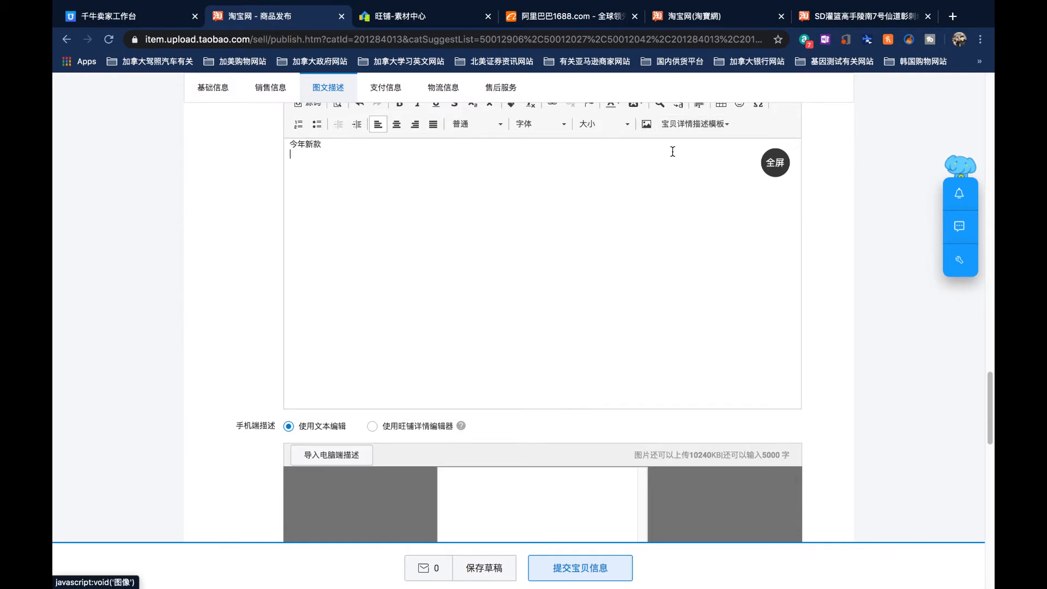
- Insert Screen.jpg from the Testing folder's subfolder below the 今年新款 line in the 电脑端描述
{"action": "scroll", "coordinate": [831, 217], "scroll_direction": "up", "scroll_amount": 3}
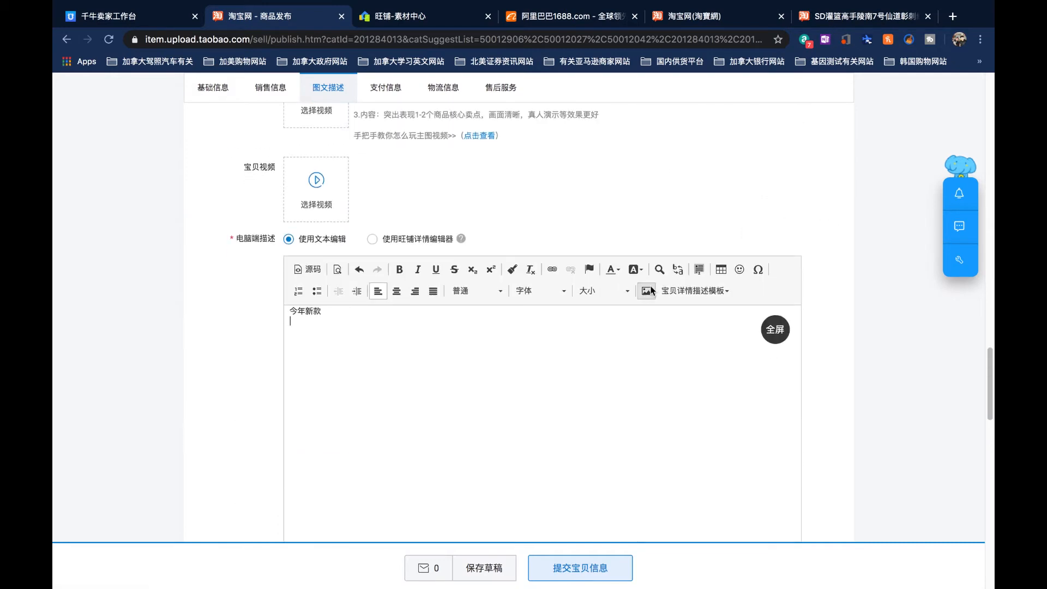
{"action": "left_click", "coordinate": [647, 290]}
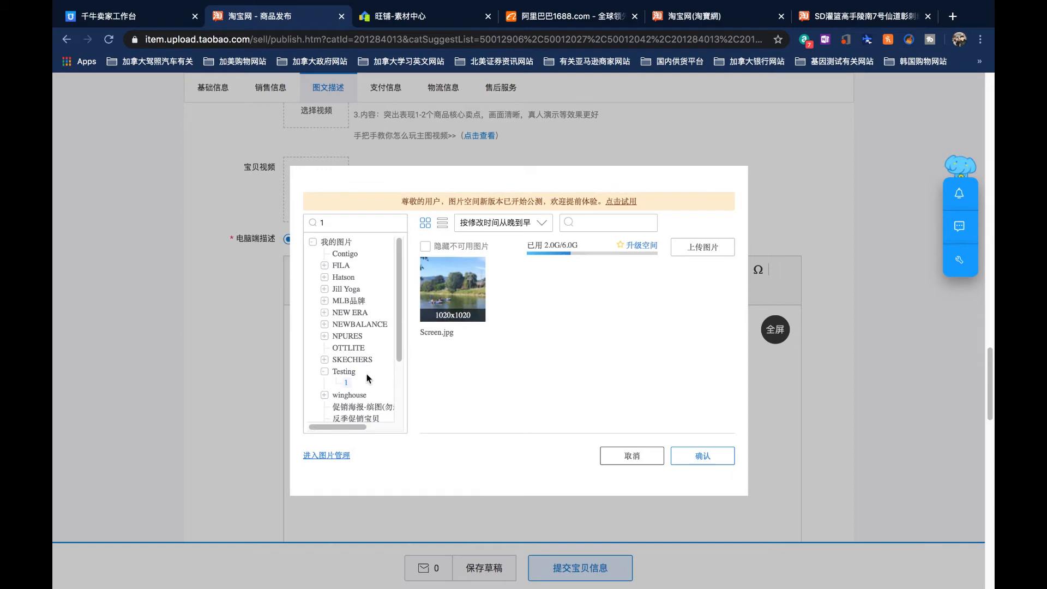
{"action": "left_click", "coordinate": [452, 289]}
{"action": "left_click", "coordinate": [690, 455]}
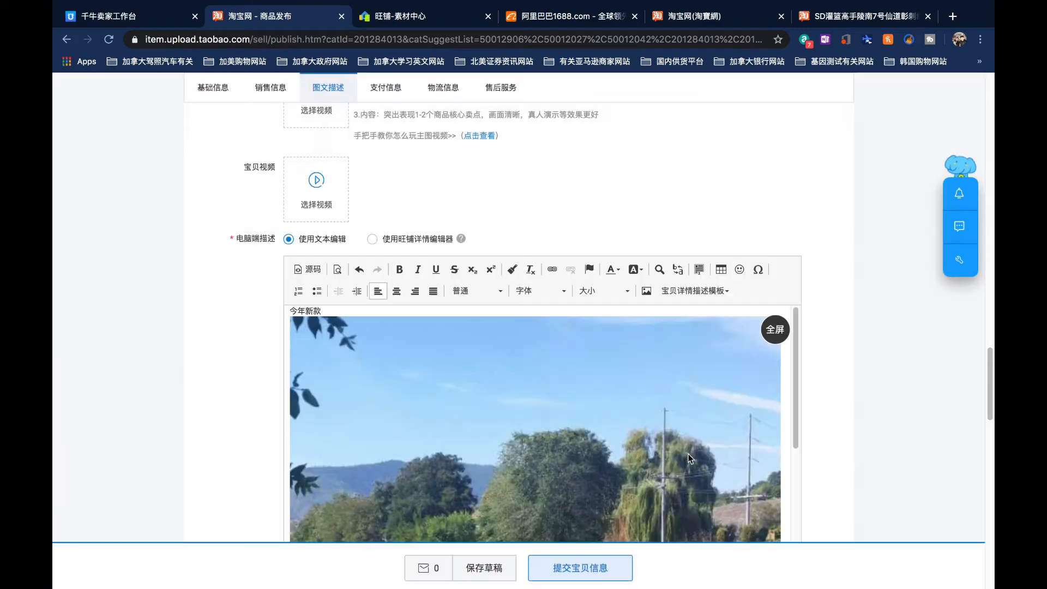
- Review the 今年新款 text and image in the 电脑端描述 and the empty 手机端描述 editor below it
{"action": "scroll", "coordinate": [680, 387], "scroll_direction": "down", "scroll_amount": 5}
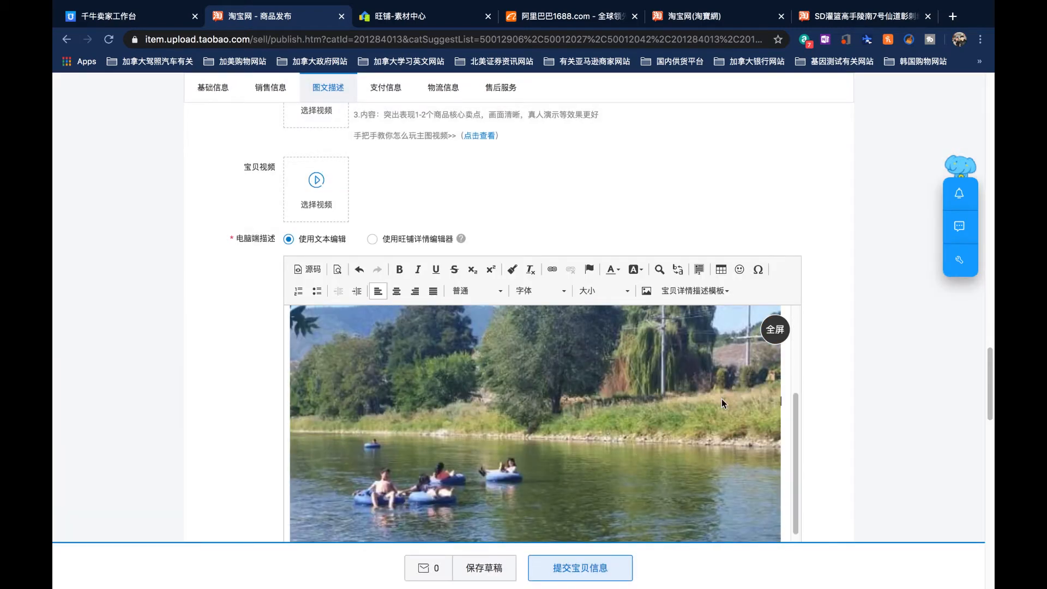
{"action": "scroll", "coordinate": [781, 404], "scroll_direction": "down", "scroll_amount": 2}
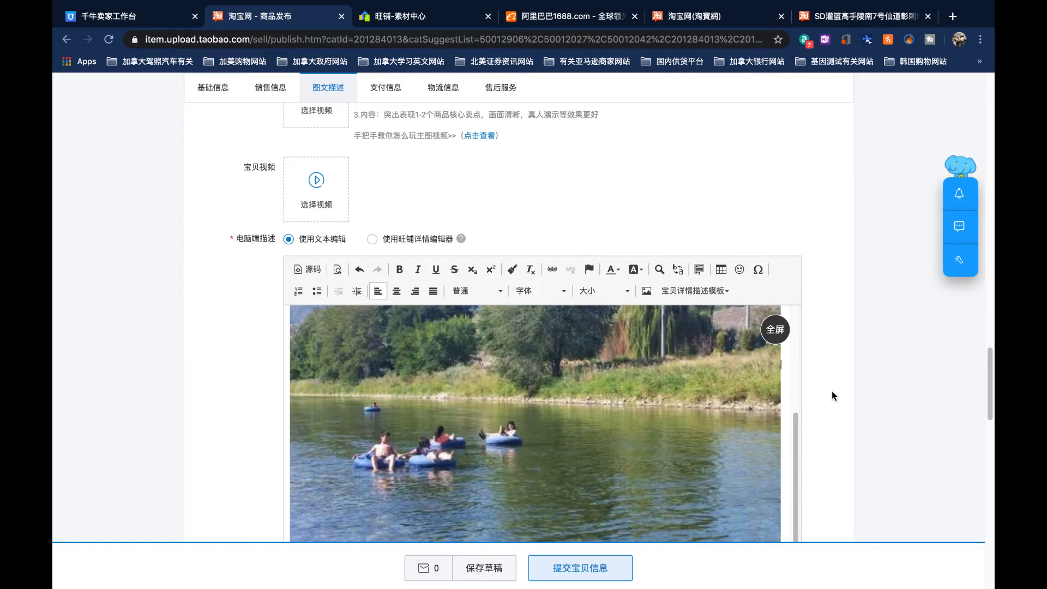
{"action": "scroll", "coordinate": [860, 381], "scroll_direction": "down", "scroll_amount": 8}
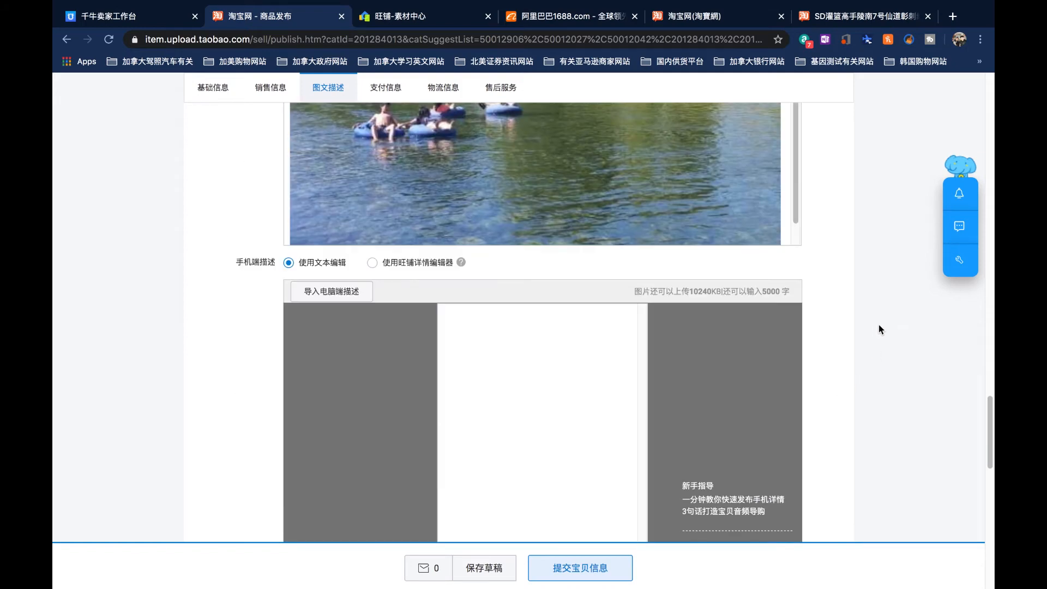
{"action": "scroll", "coordinate": [879, 325], "scroll_direction": "up", "scroll_amount": 1}
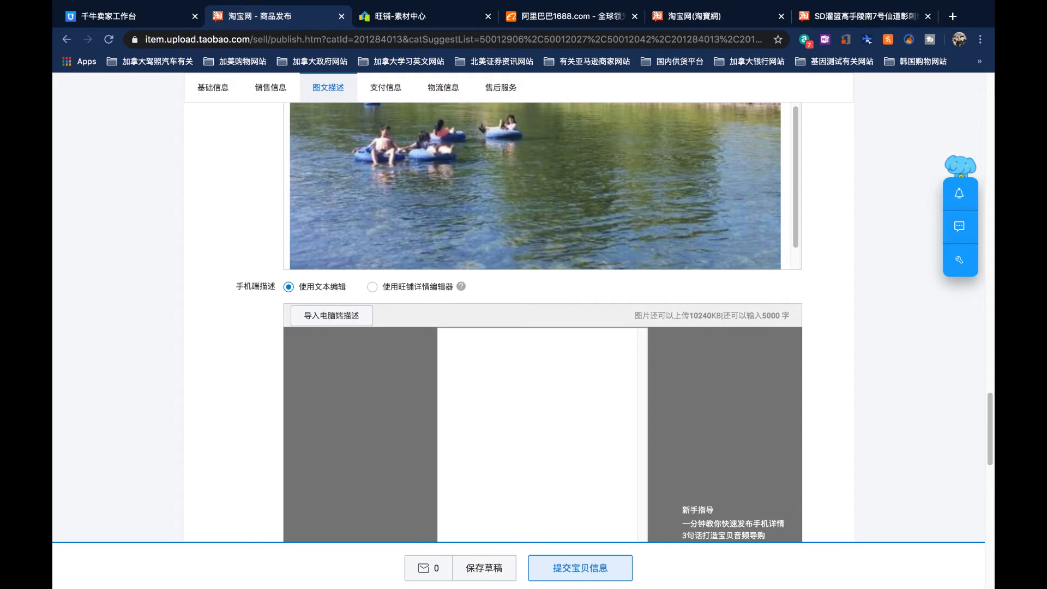
{"action": "scroll", "coordinate": [785, 182], "scroll_direction": "down", "scroll_amount": 1}
{"action": "scroll", "coordinate": [785, 182], "scroll_direction": "up", "scroll_amount": 5}
{"action": "scroll", "coordinate": [836, 226], "scroll_direction": "up", "scroll_amount": 1}
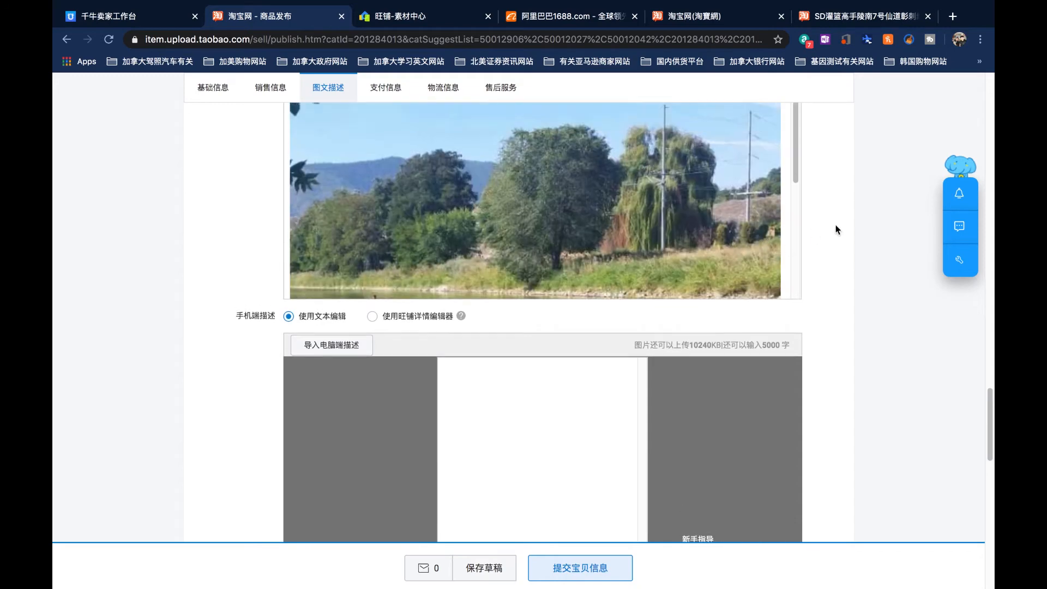
{"action": "scroll", "coordinate": [837, 232], "scroll_direction": "up", "scroll_amount": 8}
{"action": "scroll", "coordinate": [838, 238], "scroll_direction": "down", "scroll_amount": 4}
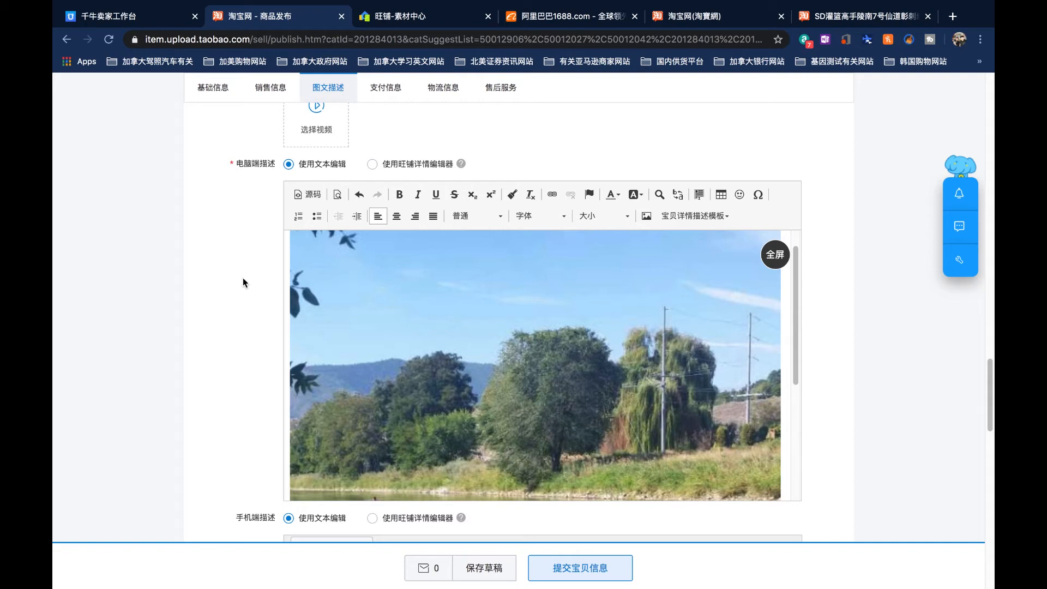
{"action": "scroll", "coordinate": [244, 286], "scroll_direction": "up", "scroll_amount": 3}
{"action": "scroll", "coordinate": [244, 289], "scroll_direction": "down", "scroll_amount": 10}
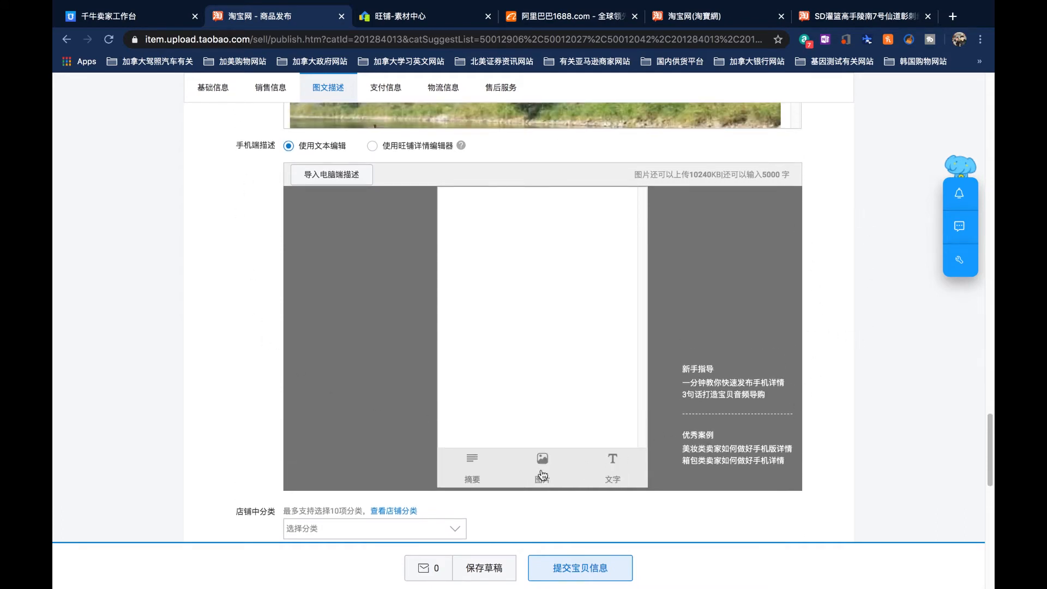
- Try to add a picture directly to the 手机端描述
{"action": "left_click", "coordinate": [542, 459]}
{"action": "left_click", "coordinate": [448, 307]}
{"action": "left_click", "coordinate": [672, 462]}
- Generate the 手机端描述 by importing the content of the 电脑端描述
{"action": "scroll", "coordinate": [867, 361], "scroll_direction": "down", "scroll_amount": 4}
{"action": "scroll", "coordinate": [607, 311], "scroll_direction": "up", "scroll_amount": 3}
{"action": "left_click", "coordinate": [342, 244]}
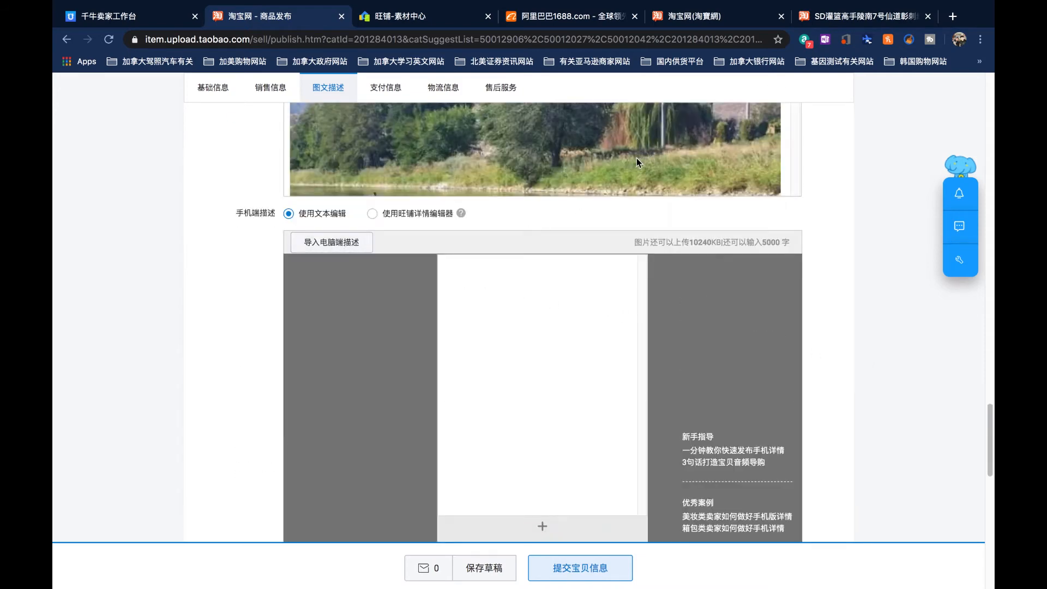
{"action": "mouse_move", "coordinate": [346, 249]}
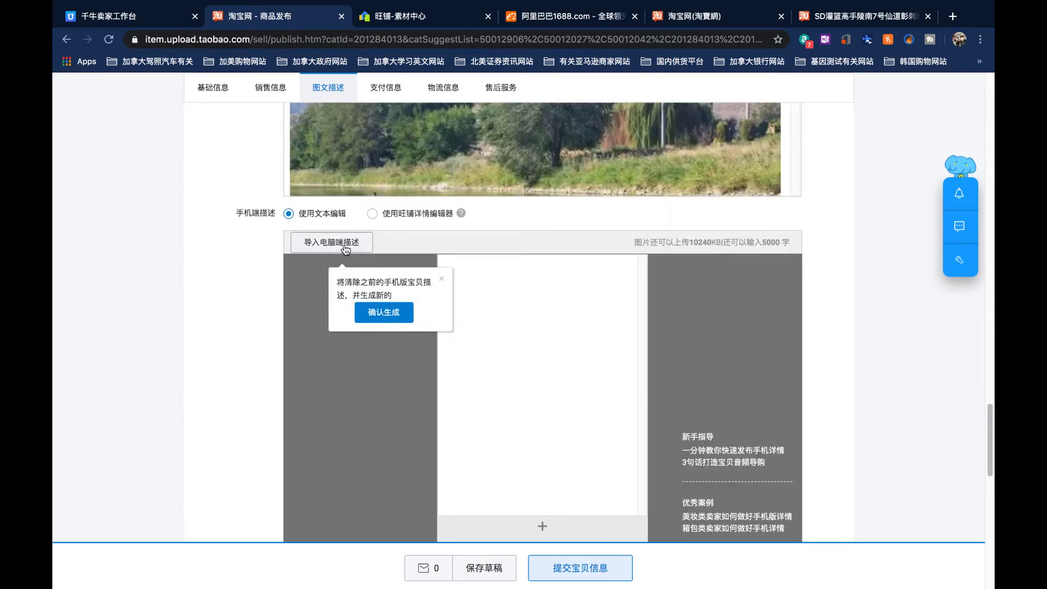
{"action": "left_click", "coordinate": [376, 313]}
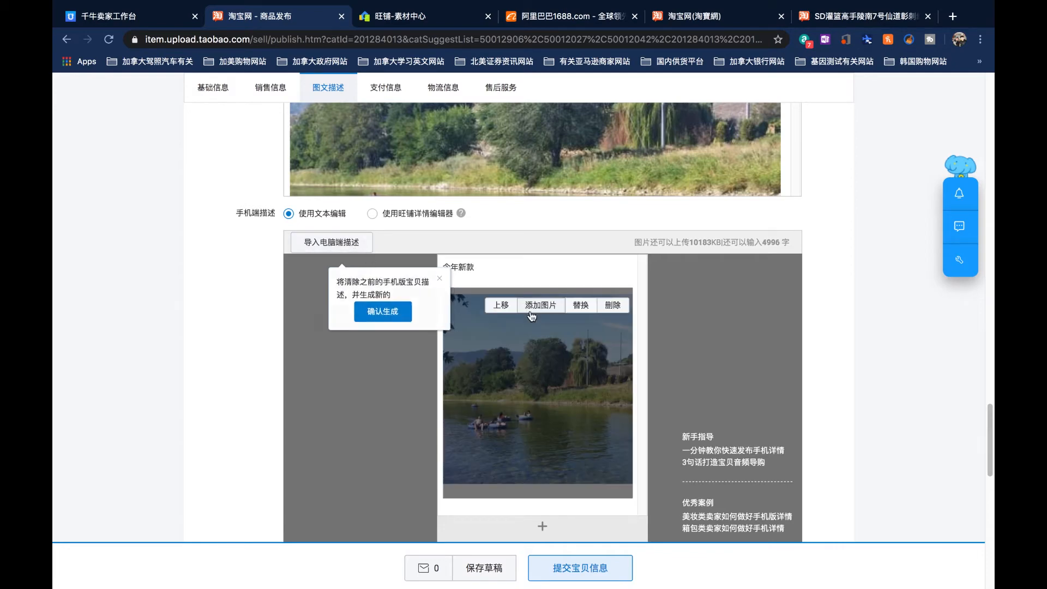
- Compare the imported 手机端描述 with the 电脑端描述, dismissing the reopened import confirmation
{"action": "scroll", "coordinate": [562, 408], "scroll_direction": "up", "scroll_amount": 8}
{"action": "scroll", "coordinate": [676, 325], "scroll_direction": "down", "scroll_amount": 4}
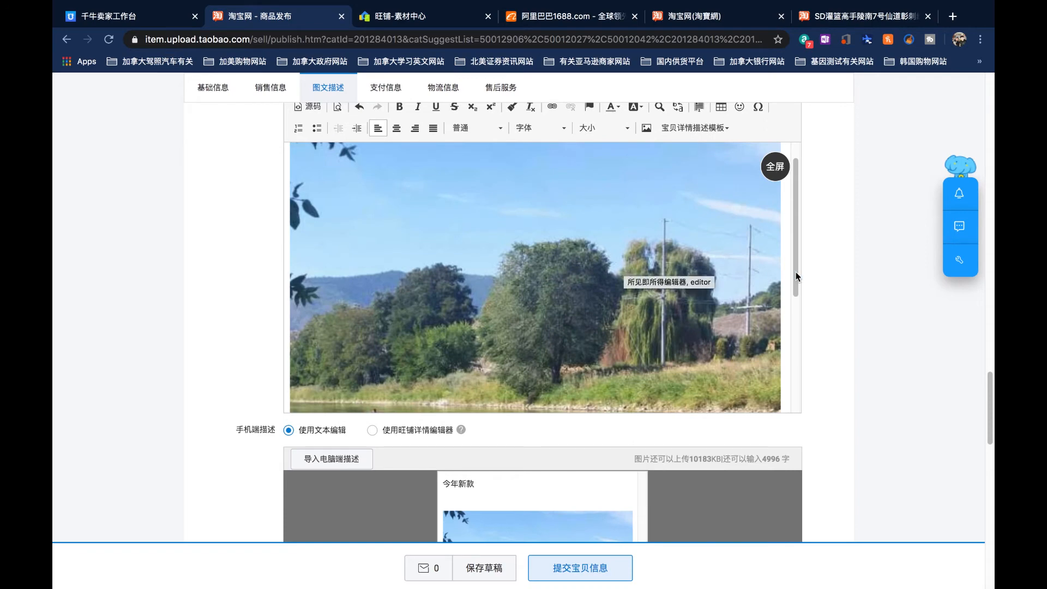
{"action": "scroll", "coordinate": [796, 271], "scroll_direction": "down", "scroll_amount": 3}
{"action": "left_click", "coordinate": [341, 334]}
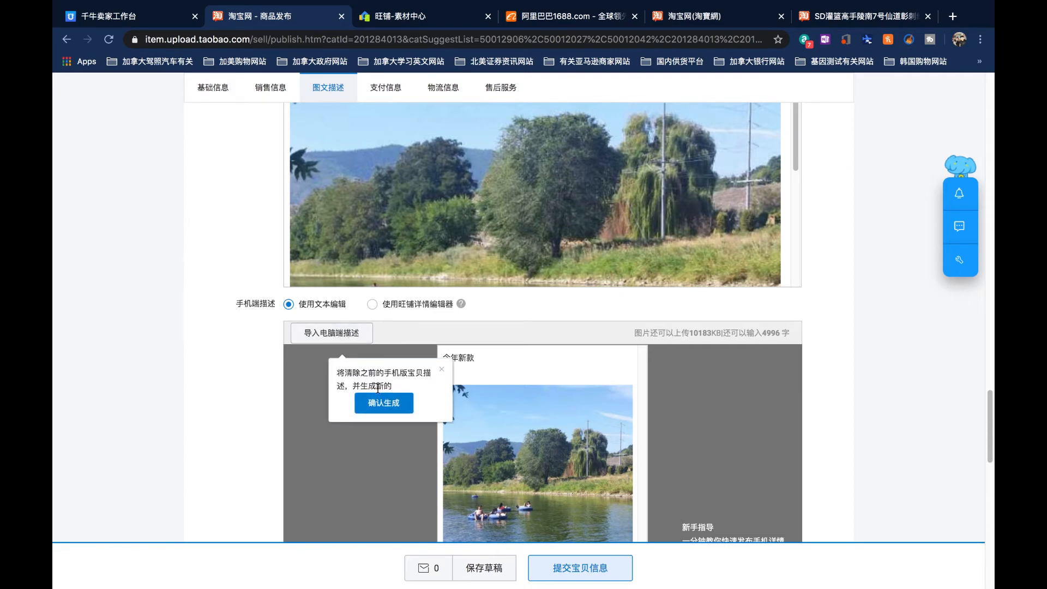
{"action": "left_click", "coordinate": [622, 95]}
{"action": "mouse_move", "coordinate": [608, 406]}
{"action": "scroll", "coordinate": [608, 406], "scroll_direction": "down", "scroll_amount": 3}
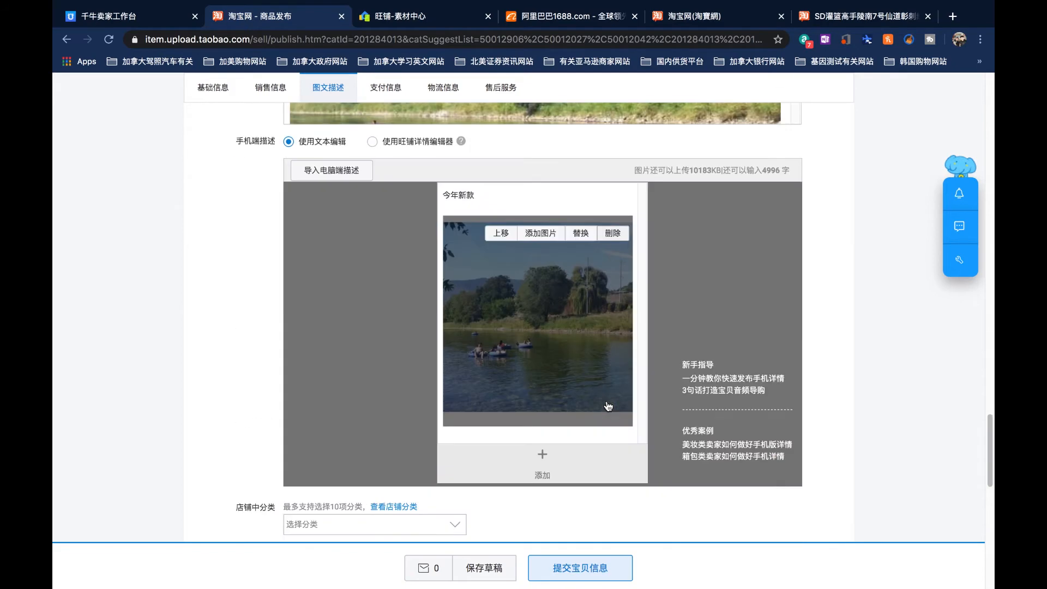
{"action": "scroll", "coordinate": [567, 440], "scroll_direction": "down", "scroll_amount": 1}
- Check the 文字 and 图片 additions for the 手机端描述, closing each without adding content
{"action": "mouse_move", "coordinate": [567, 440]}
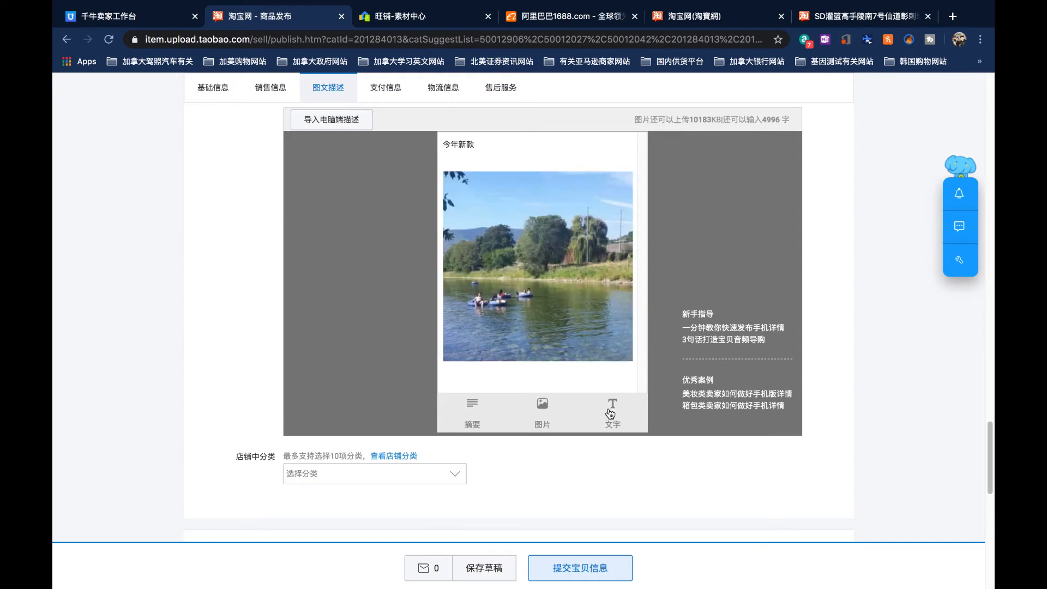
{"action": "left_click", "coordinate": [606, 404]}
{"action": "left_click", "coordinate": [525, 365]}
{"action": "left_click", "coordinate": [614, 418]}
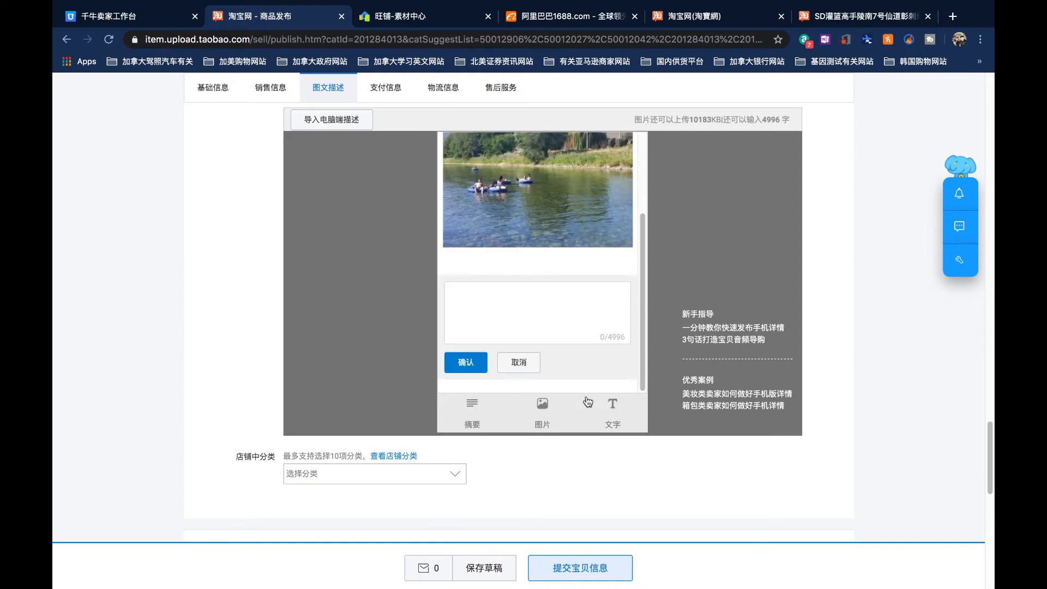
{"action": "left_click", "coordinate": [522, 364]}
{"action": "left_click", "coordinate": [547, 421]}
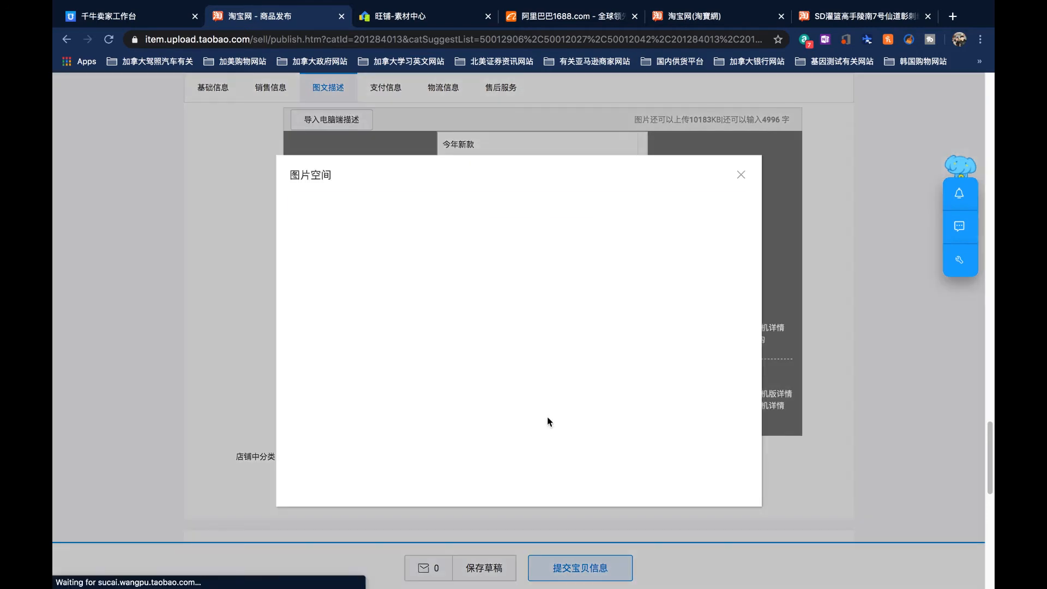
{"action": "left_click", "coordinate": [740, 175]}
- Check the 摘要 block in the 手机端描述 against the 电脑端描述 and cancel it without entering text
{"action": "mouse_move", "coordinate": [472, 422]}
{"action": "left_click", "coordinate": [473, 422]}
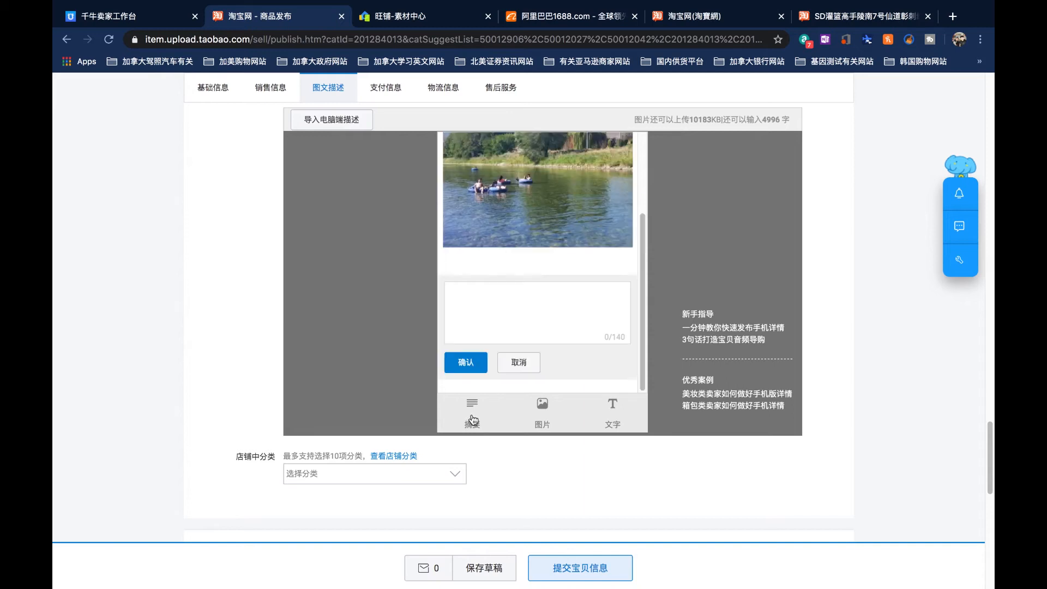
{"action": "left_click", "coordinate": [518, 324]}
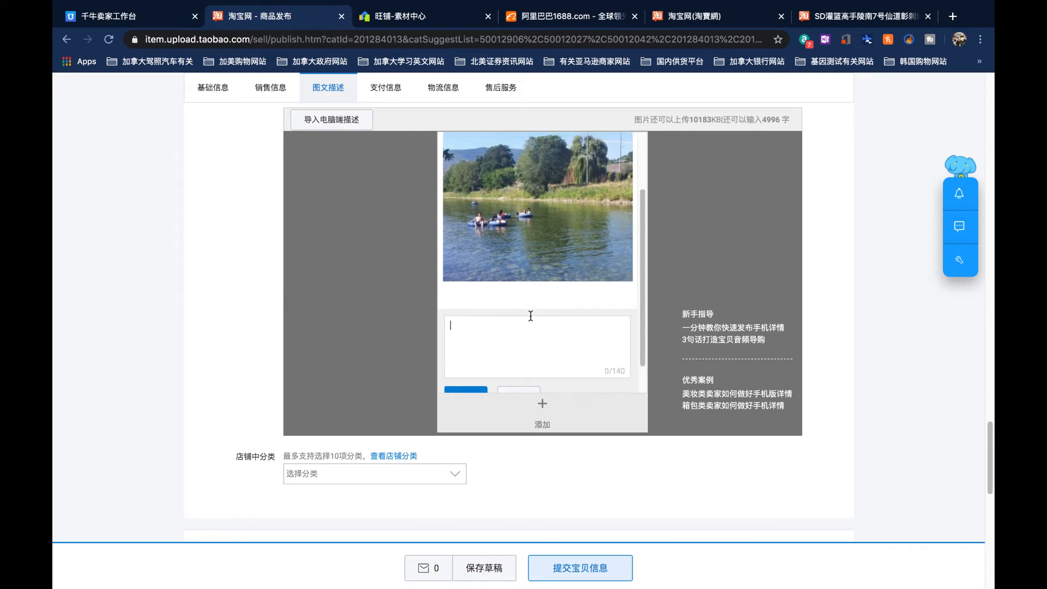
{"action": "scroll", "coordinate": [728, 285], "scroll_direction": "down", "scroll_amount": 1}
{"action": "scroll", "coordinate": [579, 154], "scroll_direction": "up", "scroll_amount": 10}
{"action": "scroll", "coordinate": [579, 154], "scroll_direction": "down", "scroll_amount": 10}
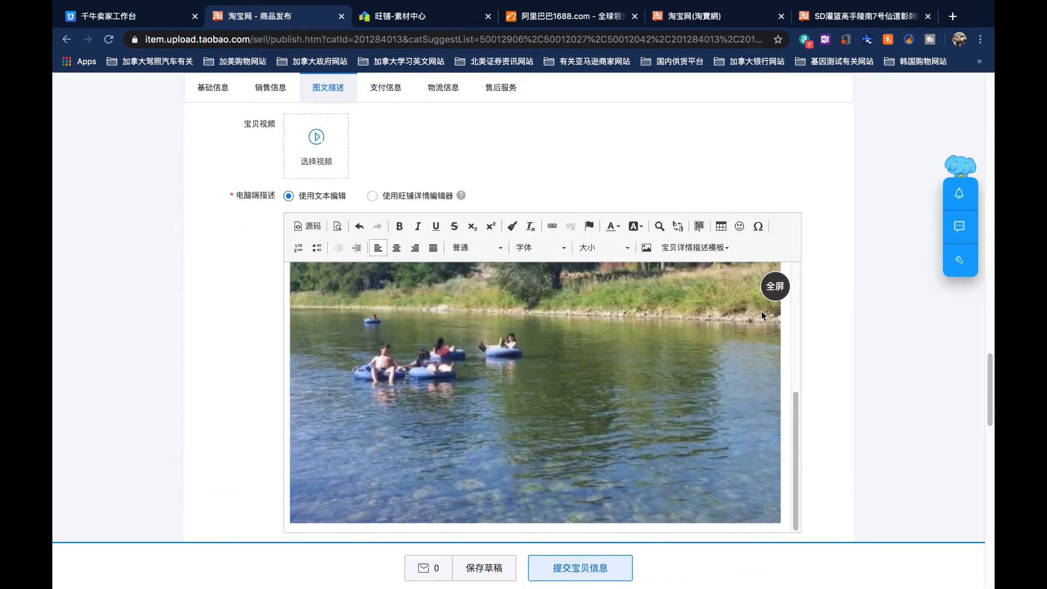
{"action": "scroll", "coordinate": [575, 435], "scroll_direction": "down", "scroll_amount": 2}
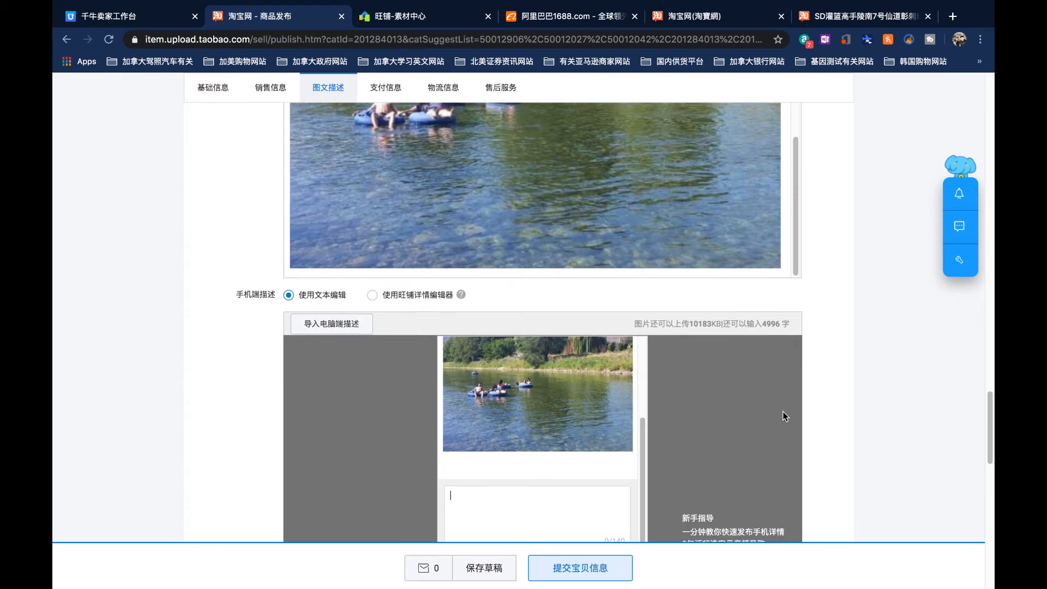
{"action": "scroll", "coordinate": [550, 449], "scroll_direction": "down", "scroll_amount": 1}
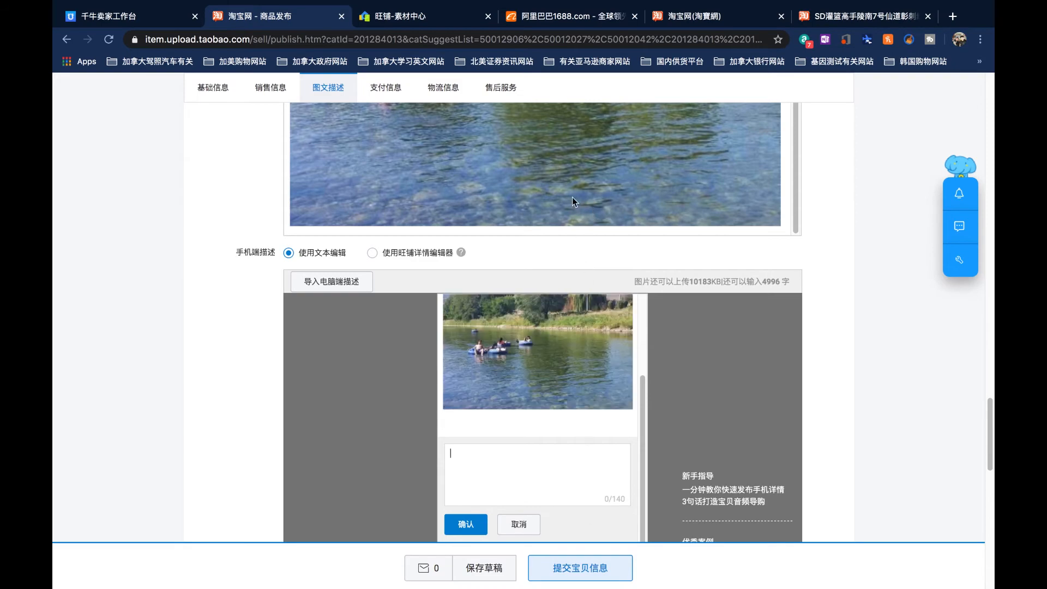
{"action": "left_click", "coordinate": [528, 531]}
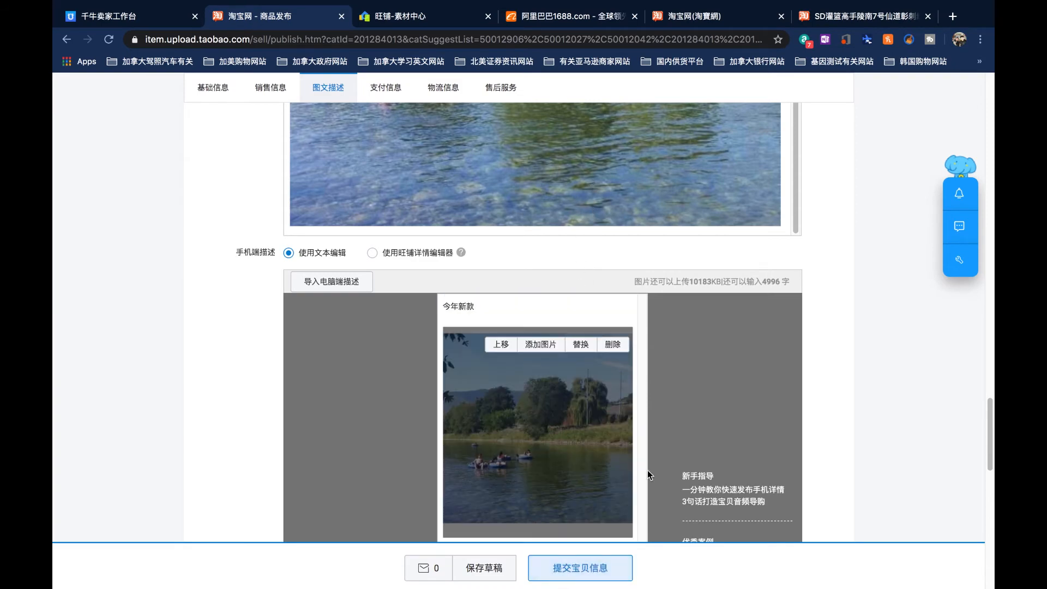
- Review the finished 电脑端描述 and 手机端描述 content side by side
{"action": "scroll", "coordinate": [891, 395], "scroll_direction": "up", "scroll_amount": 3}
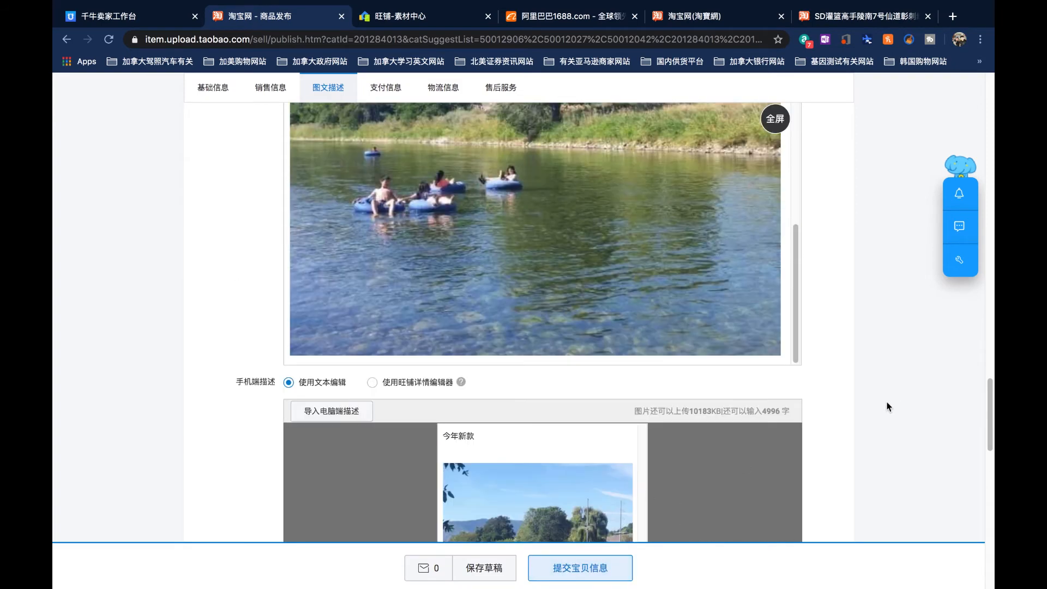
{"action": "scroll", "coordinate": [889, 404], "scroll_direction": "down", "scroll_amount": 3}
{"action": "scroll", "coordinate": [886, 404], "scroll_direction": "up", "scroll_amount": 2}
{"action": "scroll", "coordinate": [587, 466], "scroll_direction": "down", "scroll_amount": 7}
{"action": "scroll", "coordinate": [588, 465], "scroll_direction": "up", "scroll_amount": 7}
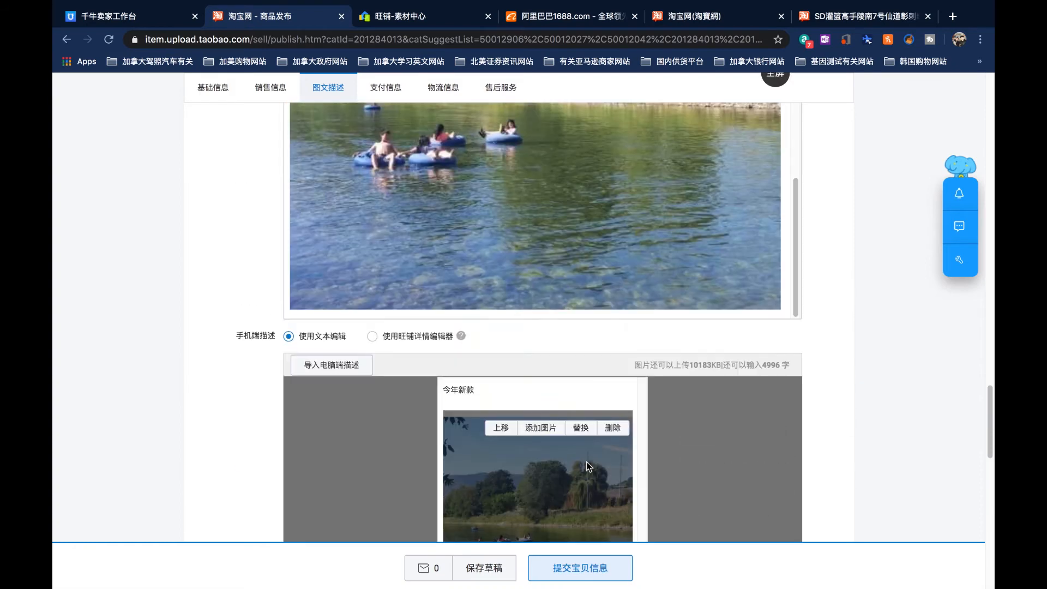
{"action": "scroll", "coordinate": [587, 461], "scroll_direction": "up", "scroll_amount": 1}
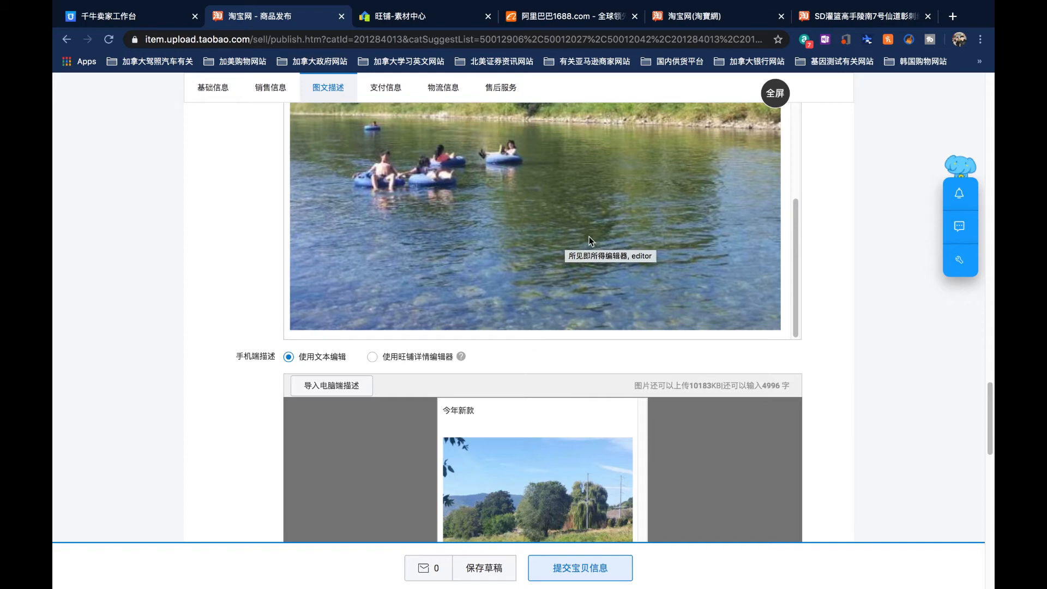
{"action": "scroll", "coordinate": [571, 251], "scroll_direction": "down", "scroll_amount": 2}
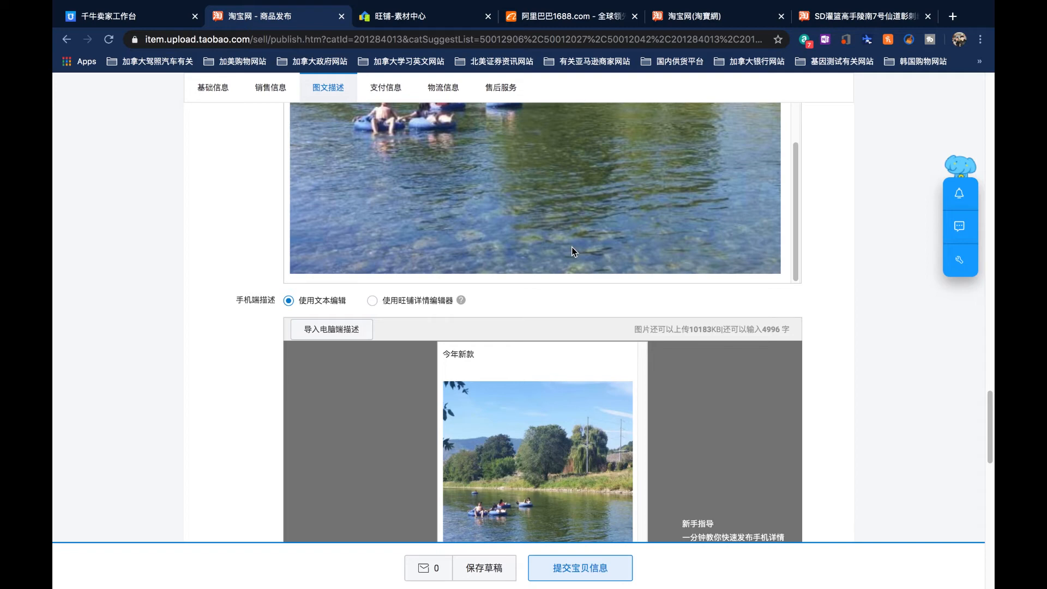
{"action": "scroll", "coordinate": [538, 416], "scroll_direction": "down", "scroll_amount": 5}
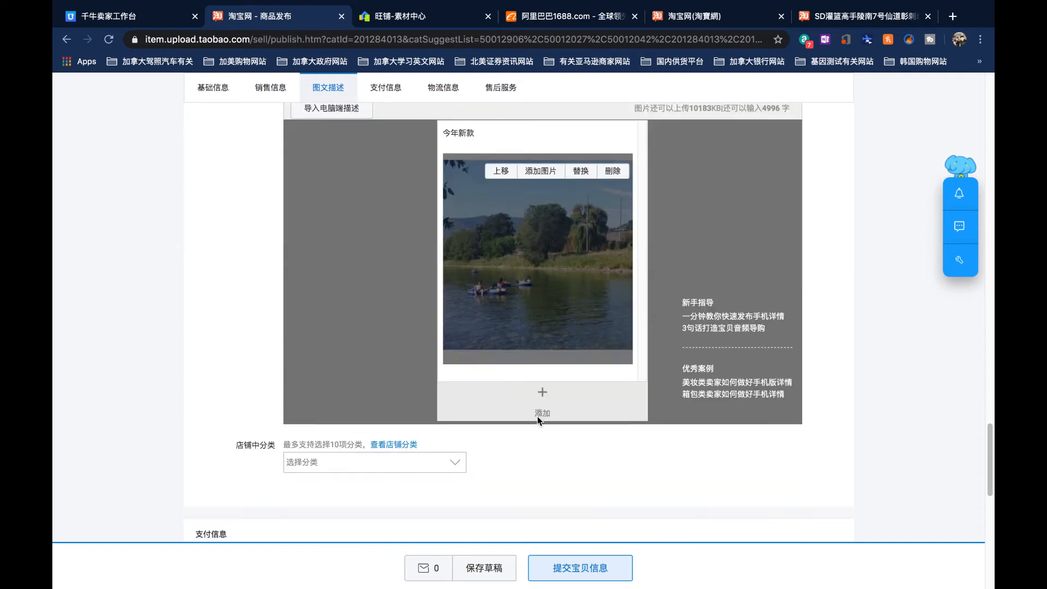
{"action": "scroll", "coordinate": [537, 417], "scroll_direction": "down", "scroll_amount": 1}
{"action": "scroll", "coordinate": [537, 415], "scroll_direction": "up", "scroll_amount": 1}
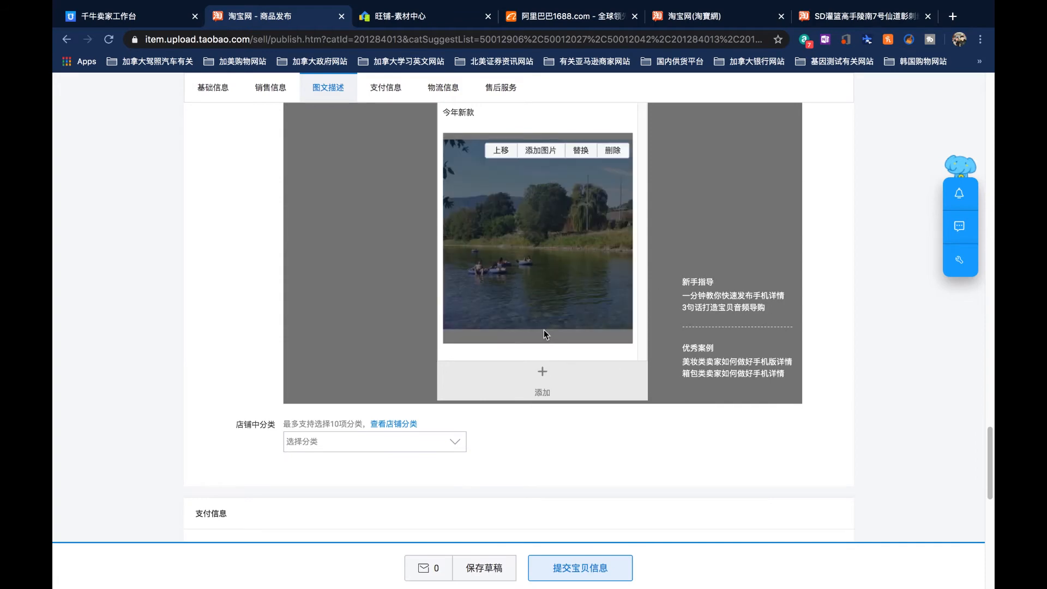
{"action": "scroll", "coordinate": [544, 334], "scroll_direction": "up", "scroll_amount": 2}
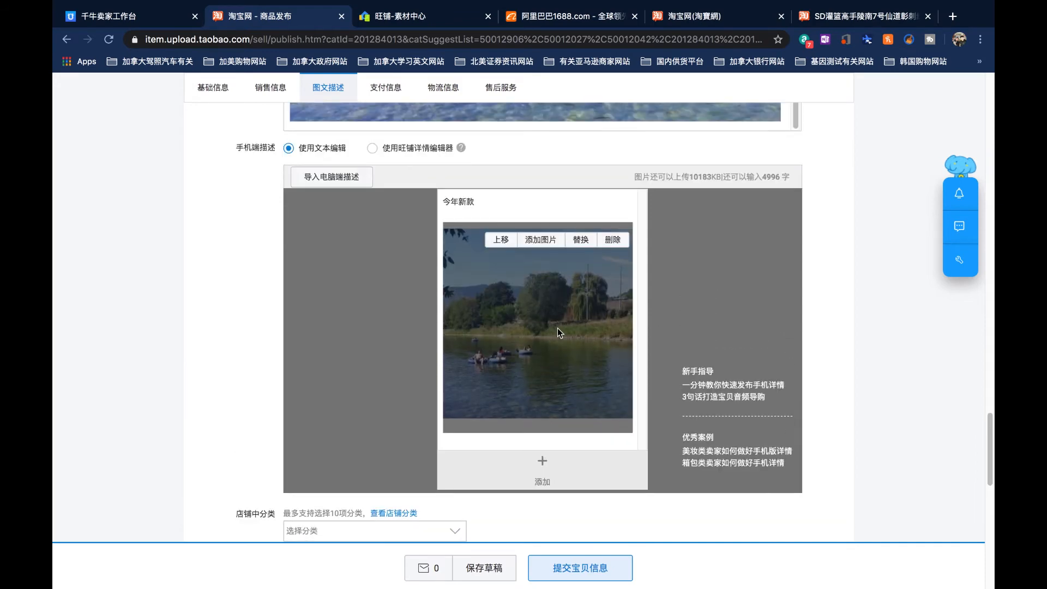
- Examine the 店铺中分类 category list and close it without selecting a category
{"action": "scroll", "coordinate": [625, 327], "scroll_direction": "down", "scroll_amount": 4}
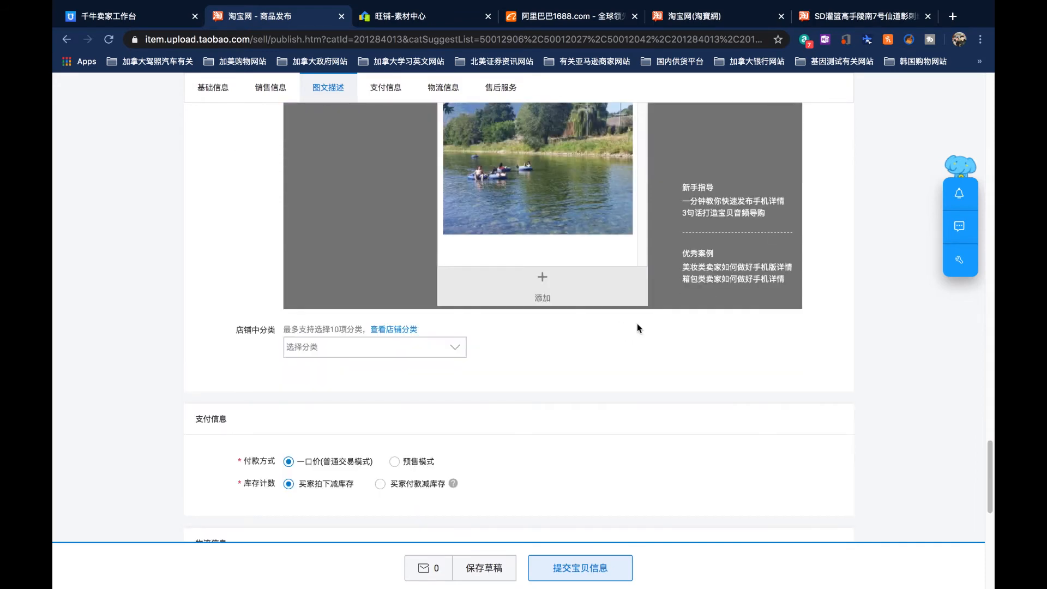
{"action": "left_click", "coordinate": [429, 349]}
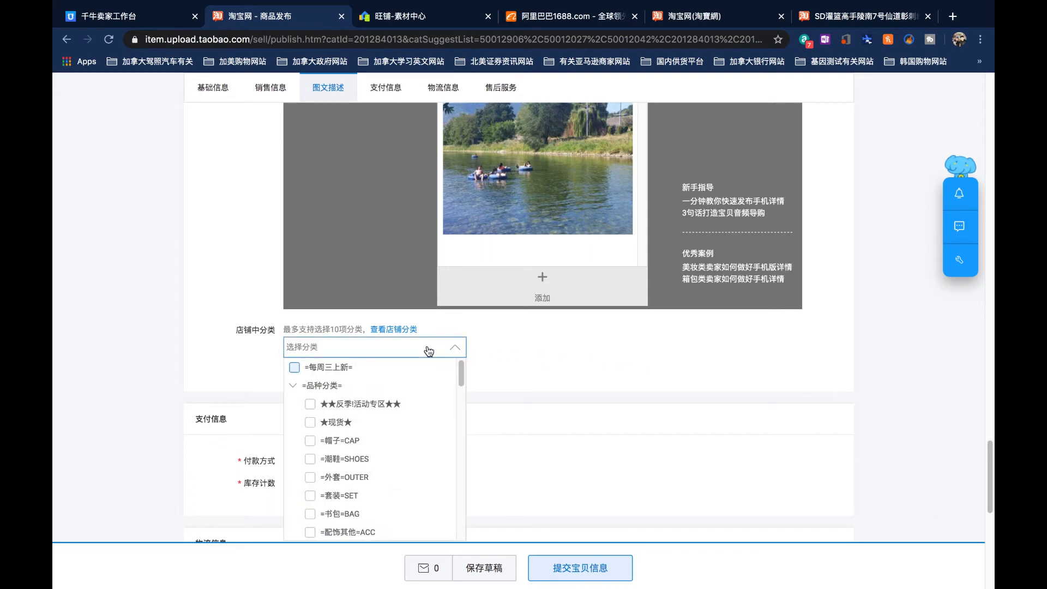
{"action": "left_click", "coordinate": [429, 349]}
{"action": "left_click_drag", "start_coordinate": [243, 334], "coordinate": [277, 334]}
{"action": "left_click", "coordinate": [535, 368]}
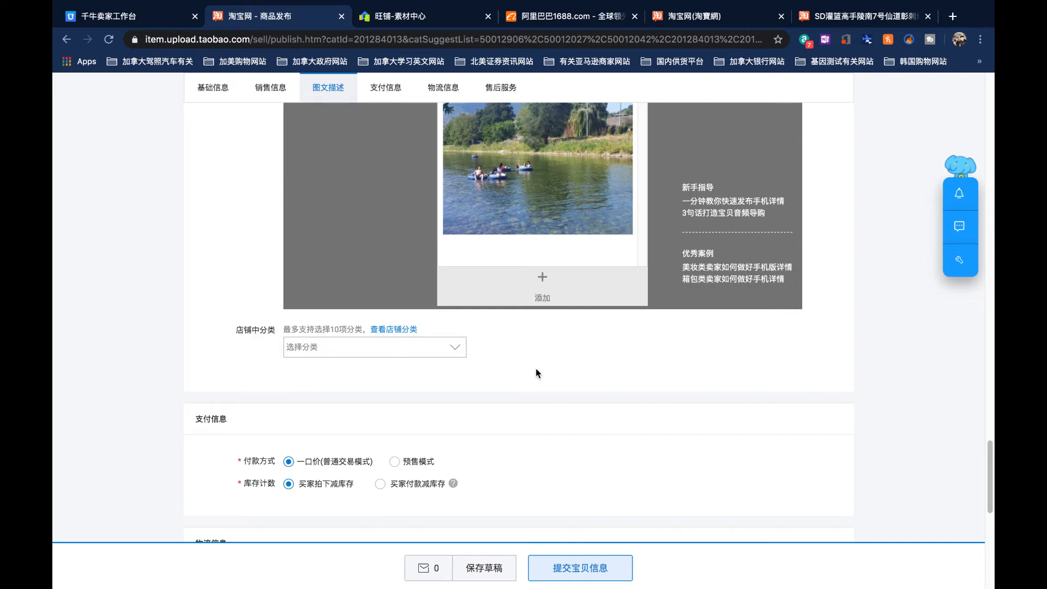
{"action": "left_click", "coordinate": [442, 351]}
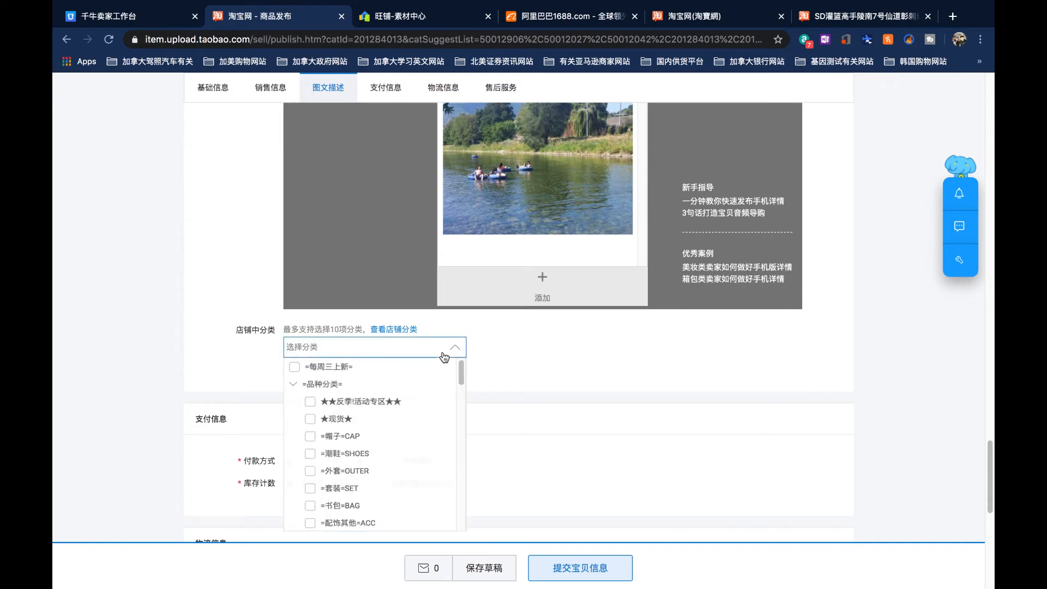
{"action": "scroll", "coordinate": [423, 420], "scroll_direction": "up", "scroll_amount": 8}
{"action": "scroll", "coordinate": [505, 374], "scroll_direction": "down", "scroll_amount": 11}
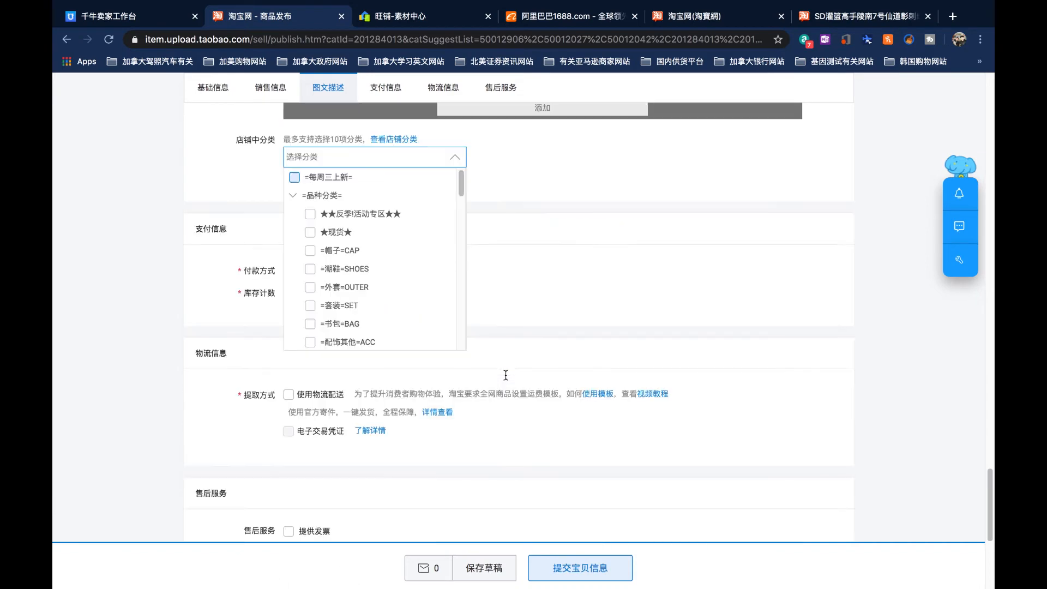
{"action": "left_click_drag", "start_coordinate": [457, 206], "coordinate": [464, 183]}
{"action": "left_click", "coordinate": [503, 185]}
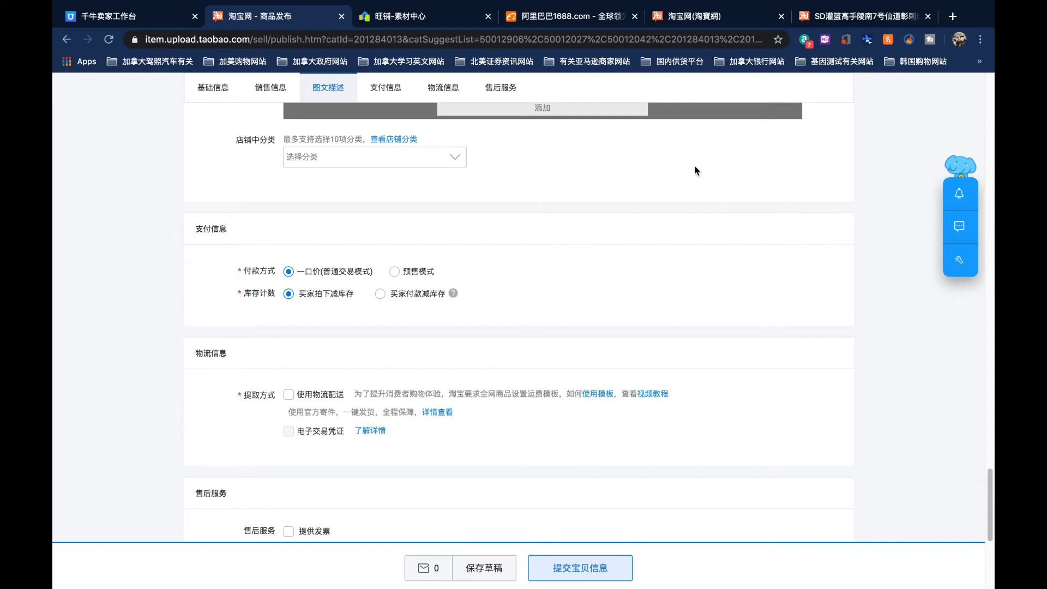
- Review the 基础信息 section of the listing, examining the 宝贝类型 options, 宝贝标题 and category attributes
{"action": "scroll", "coordinate": [848, 306], "scroll_direction": "up", "scroll_amount": 20}
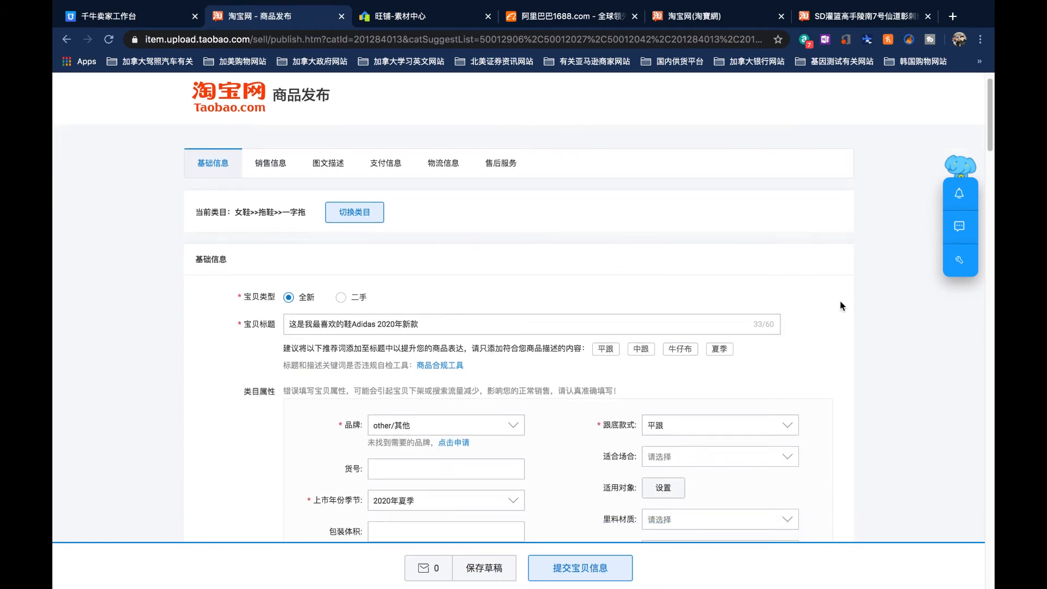
{"action": "scroll", "coordinate": [381, 338], "scroll_direction": "down", "scroll_amount": 5}
{"action": "scroll", "coordinate": [367, 321], "scroll_direction": "up", "scroll_amount": 5}
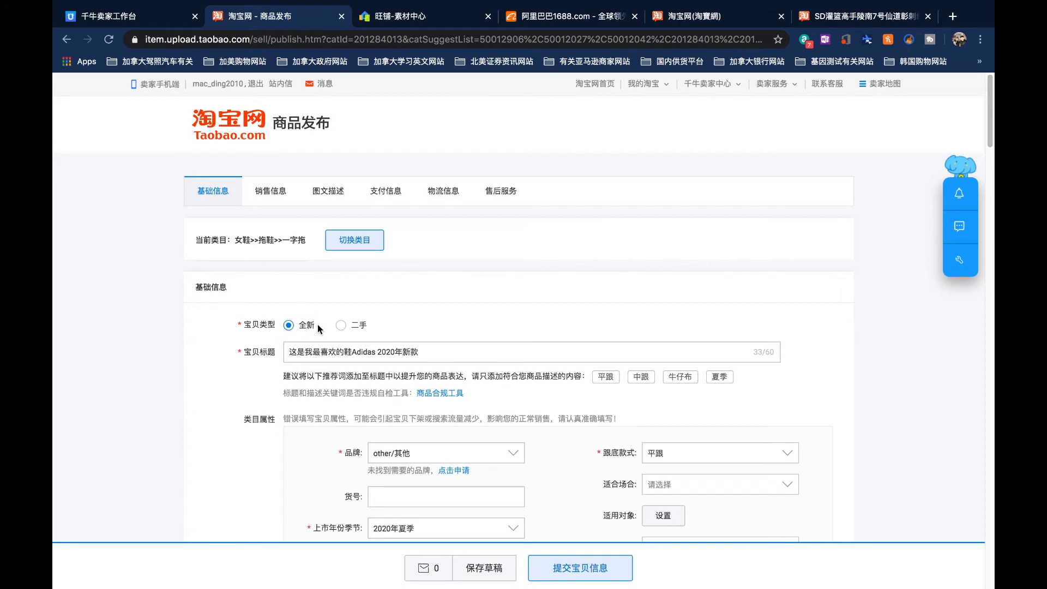
{"action": "scroll", "coordinate": [347, 316], "scroll_direction": "down", "scroll_amount": 5}
{"action": "scroll", "coordinate": [268, 317], "scroll_direction": "up", "scroll_amount": 5}
{"action": "scroll", "coordinate": [539, 327], "scroll_direction": "down", "scroll_amount": 1}
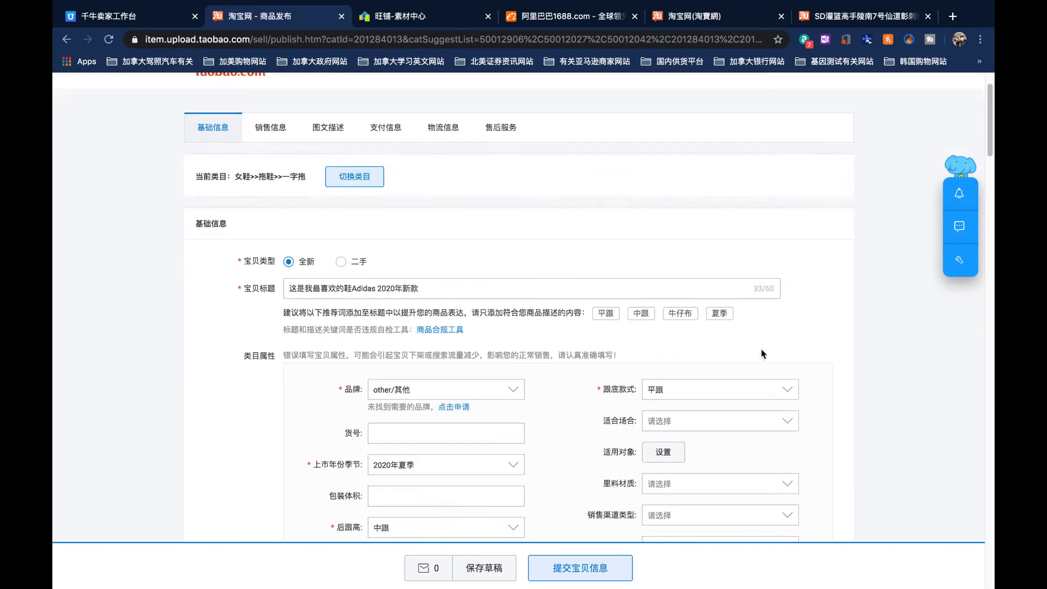
{"action": "scroll", "coordinate": [343, 270], "scroll_direction": "up", "scroll_amount": 1}
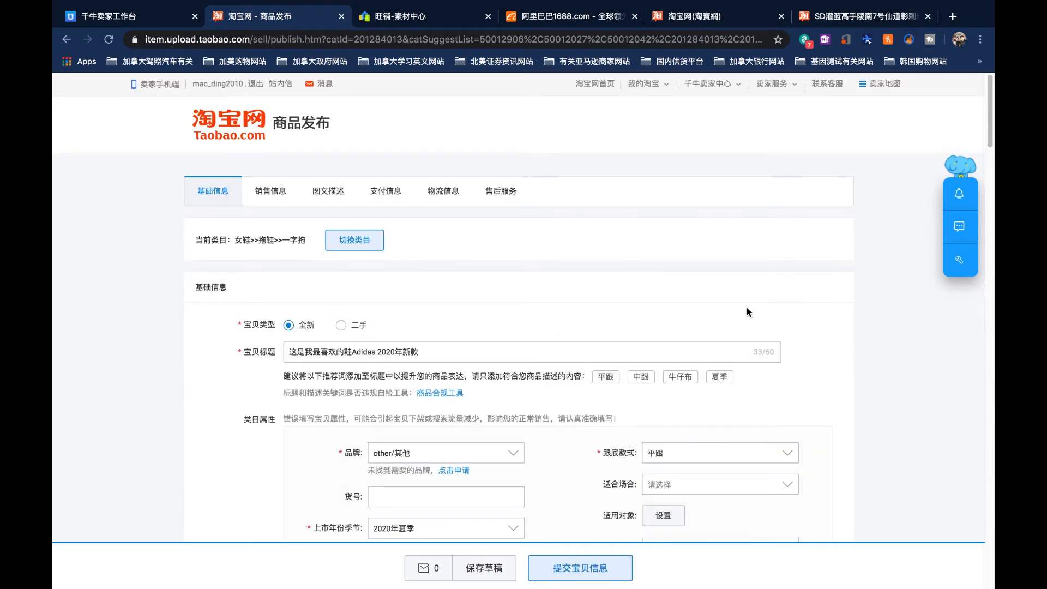
{"action": "scroll", "coordinate": [747, 307], "scroll_direction": "down", "scroll_amount": 1}
{"action": "scroll", "coordinate": [761, 354], "scroll_direction": "down", "scroll_amount": 1}
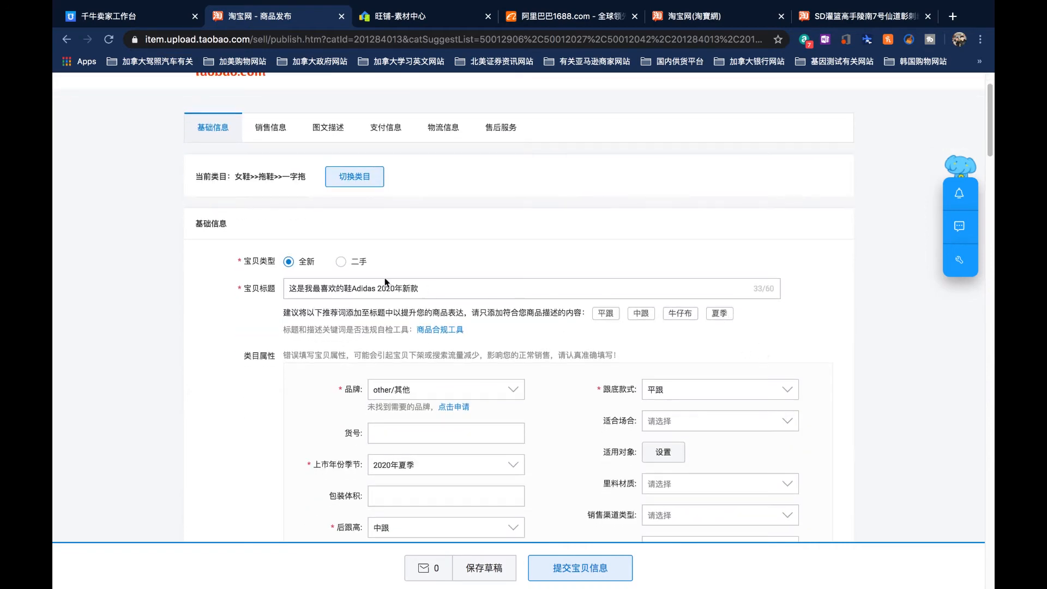
{"action": "scroll", "coordinate": [343, 270], "scroll_direction": "up", "scroll_amount": 2}
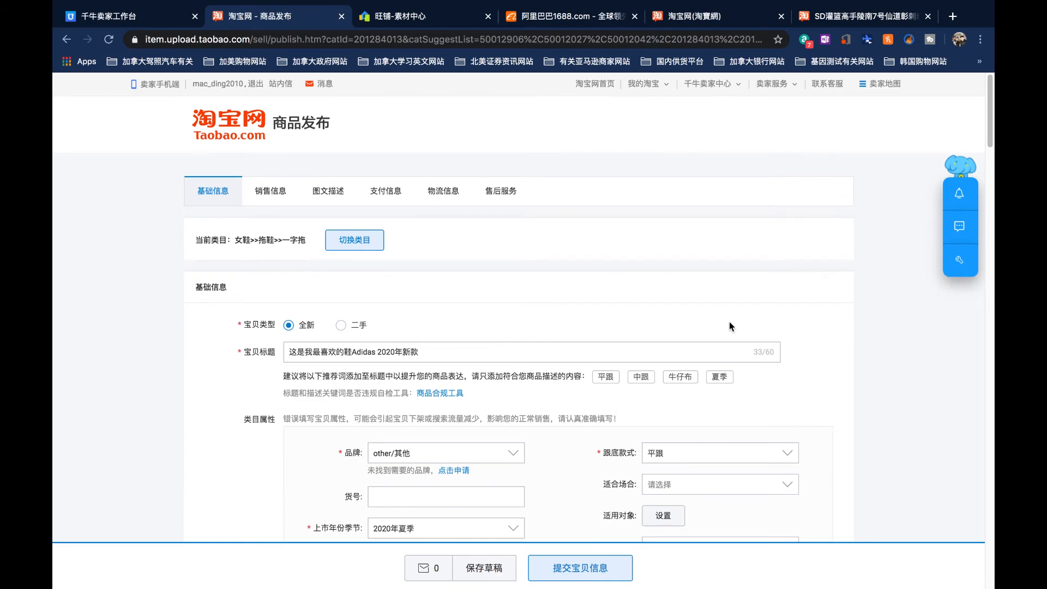
{"action": "scroll", "coordinate": [729, 326], "scroll_direction": "down", "scroll_amount": 2}
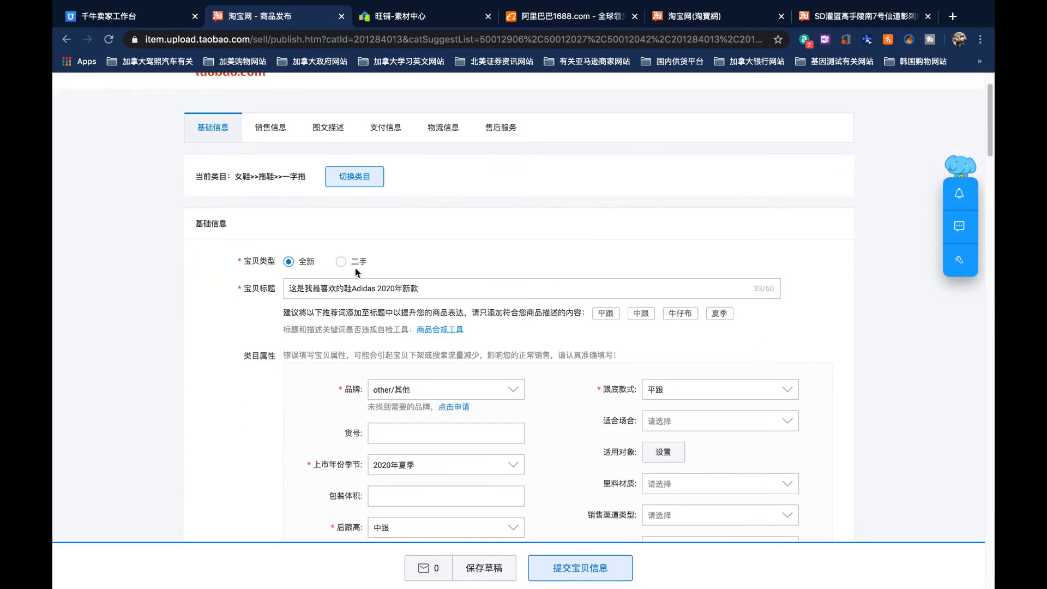
{"action": "scroll", "coordinate": [354, 272], "scroll_direction": "up", "scroll_amount": 2}
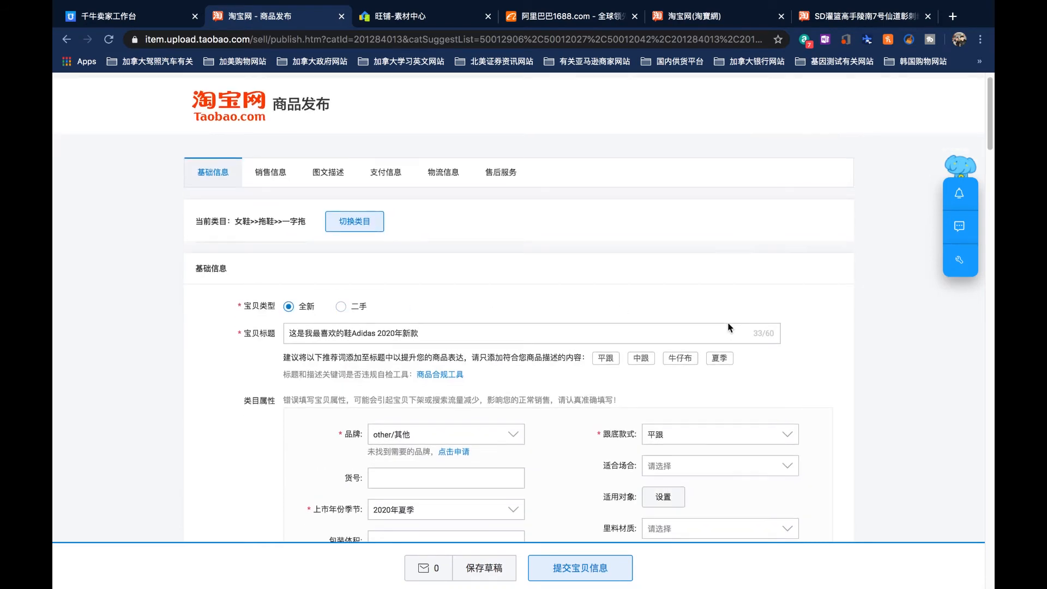
{"action": "scroll", "coordinate": [758, 360], "scroll_direction": "down", "scroll_amount": 2}
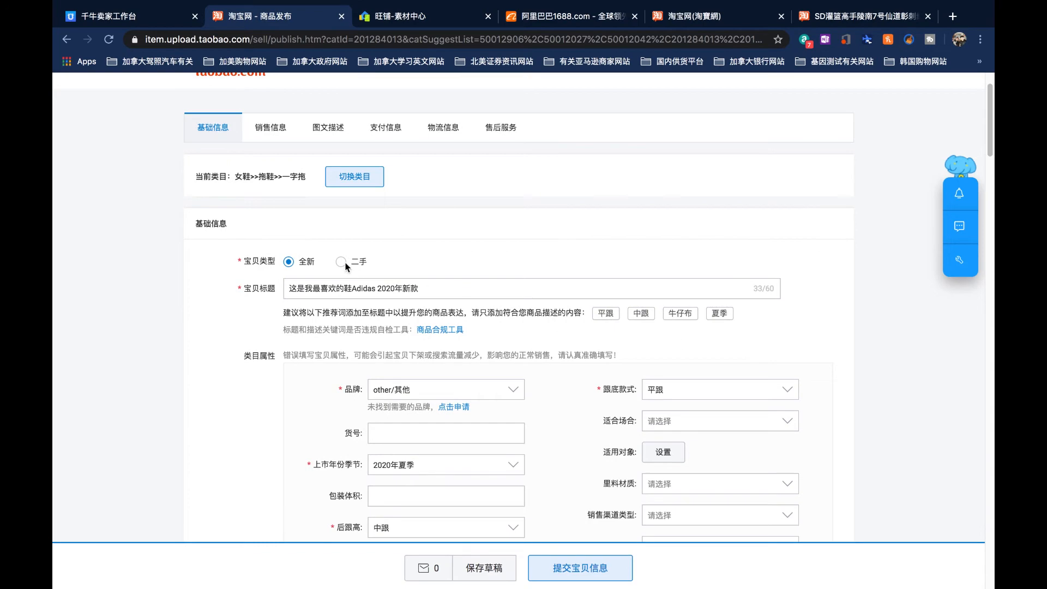
- Try 预售模式 as the 付款方式 in 支付信息 and switch back to 一口价(普通交易模式)
{"action": "scroll", "coordinate": [839, 290], "scroll_direction": "down", "scroll_amount": 20}
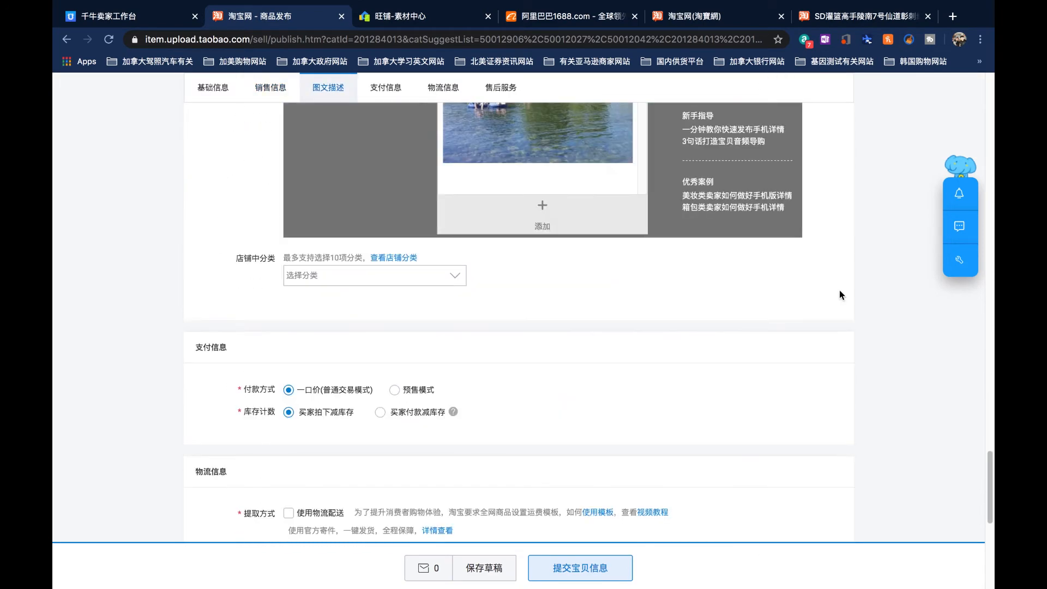
{"action": "scroll", "coordinate": [839, 295], "scroll_direction": "down", "scroll_amount": 4}
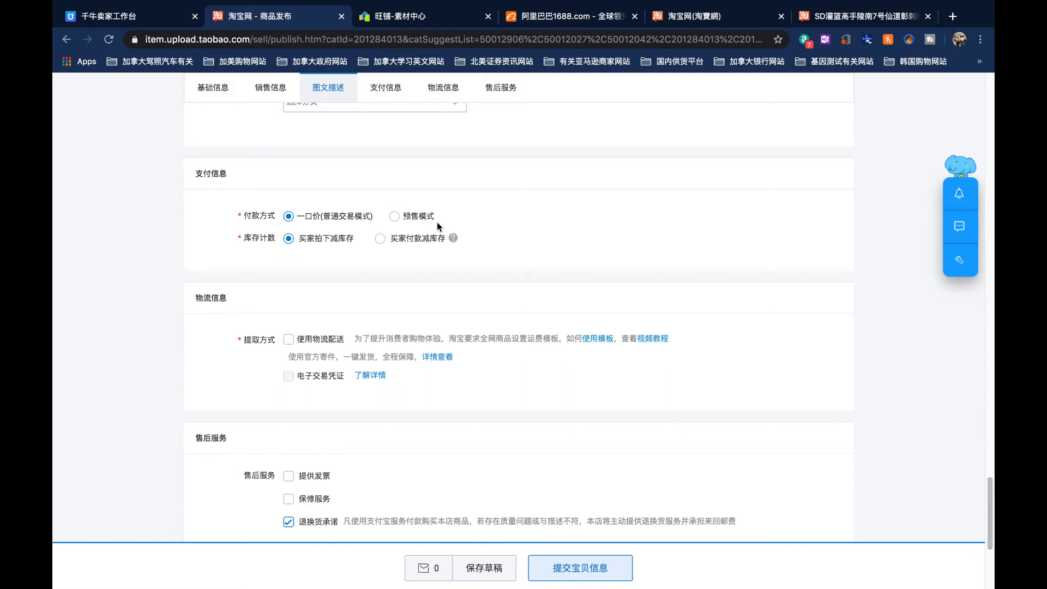
{"action": "left_click", "coordinate": [421, 222]}
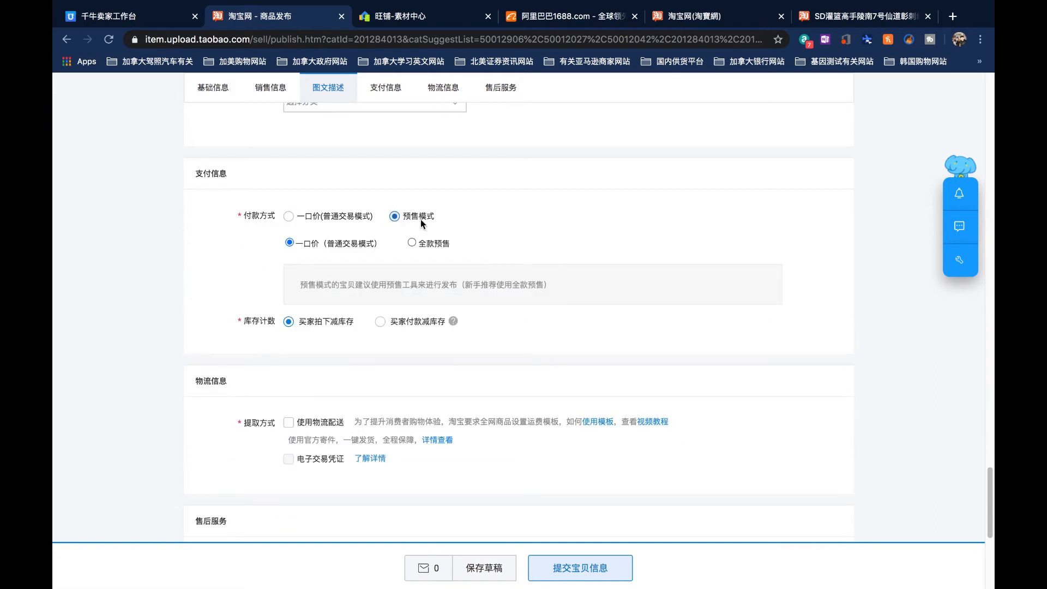
{"action": "left_click", "coordinate": [314, 221]}
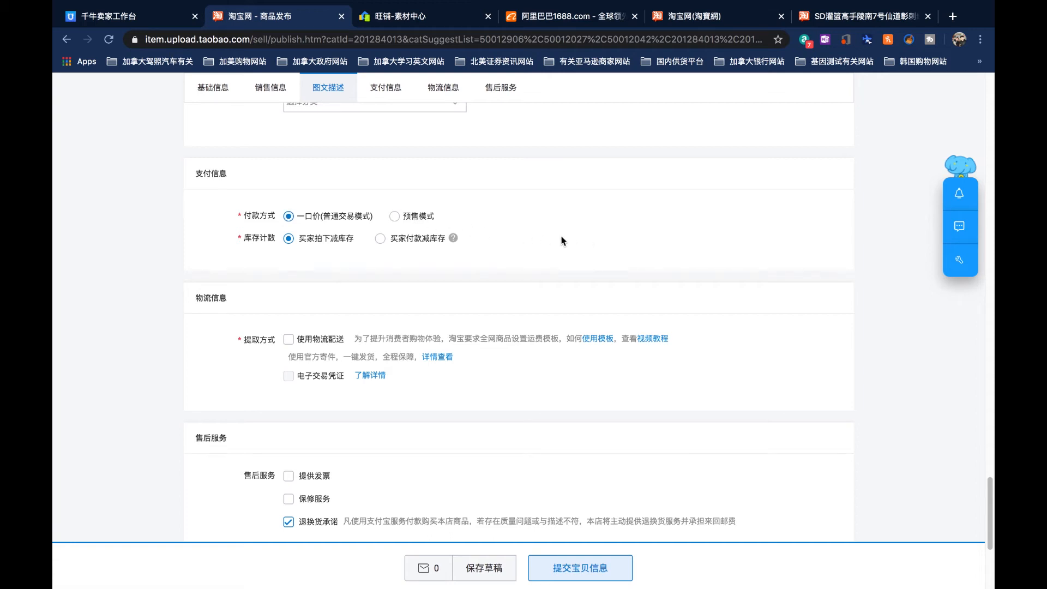
{"action": "scroll", "coordinate": [562, 239], "scroll_direction": "down", "scroll_amount": 1}
{"action": "scroll", "coordinate": [562, 241], "scroll_direction": "up", "scroll_amount": 1}
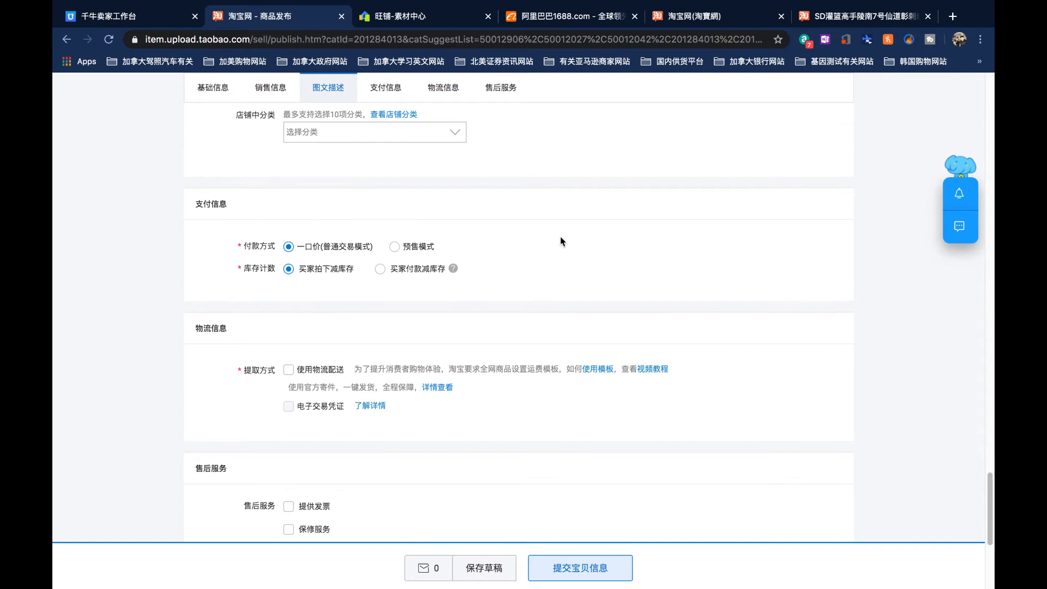
{"action": "scroll", "coordinate": [562, 240], "scroll_direction": "down", "scroll_amount": 2}
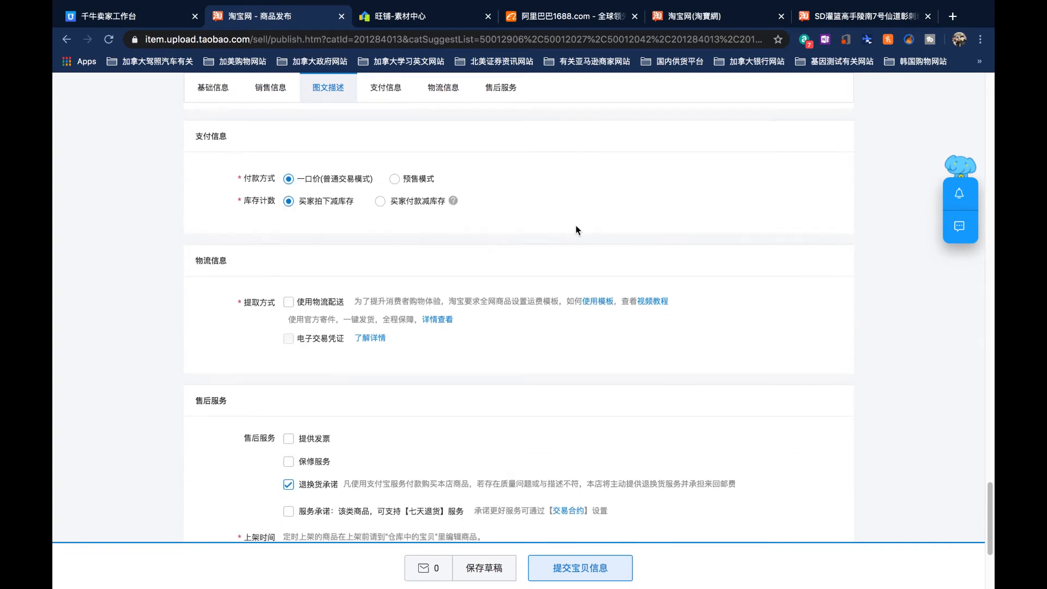
- Try 买家付款减库存 as the 库存计数 method and restore 买家拍下减库存
{"action": "scroll", "coordinate": [577, 230], "scroll_direction": "down", "scroll_amount": 1}
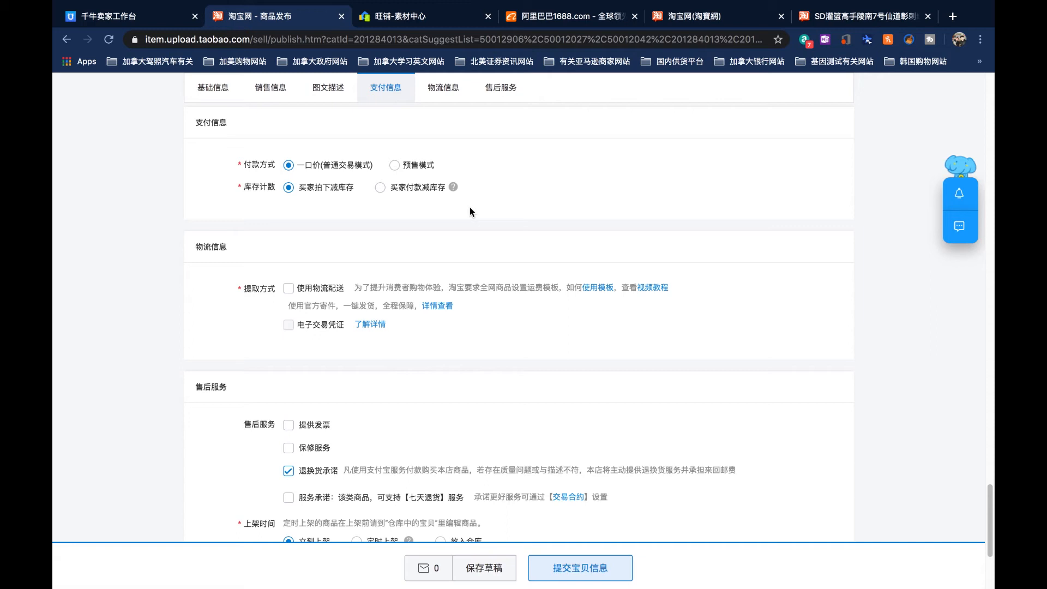
{"action": "left_click", "coordinate": [380, 188]}
{"action": "left_click", "coordinate": [288, 187]}
{"action": "left_click", "coordinate": [389, 190]}
{"action": "left_click", "coordinate": [323, 188]}
- Enable 使用物流配送 as the 提取方式 and choose the 免邮（韩国） 运费模板
{"action": "scroll", "coordinate": [519, 236], "scroll_direction": "down", "scroll_amount": 1}
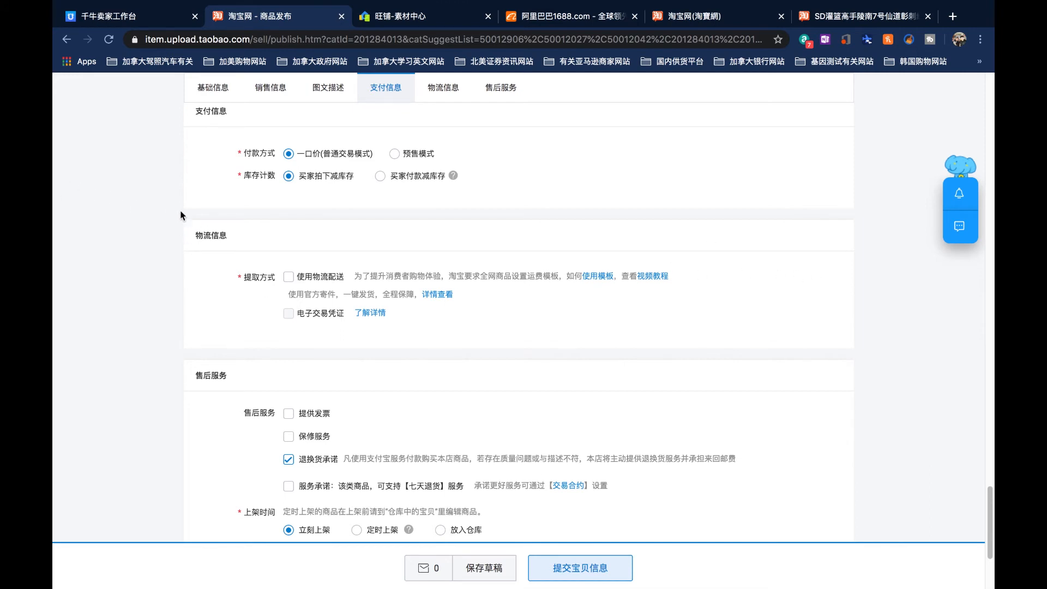
{"action": "left_click", "coordinate": [288, 277]}
{"action": "scroll", "coordinate": [690, 296], "scroll_direction": "down", "scroll_amount": 1}
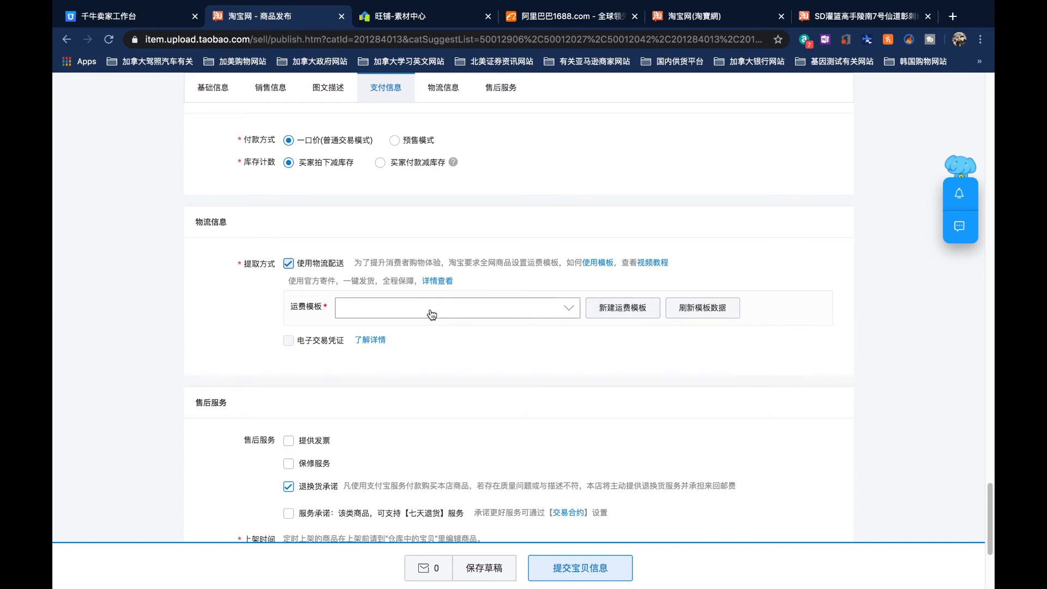
{"action": "left_click", "coordinate": [537, 314]}
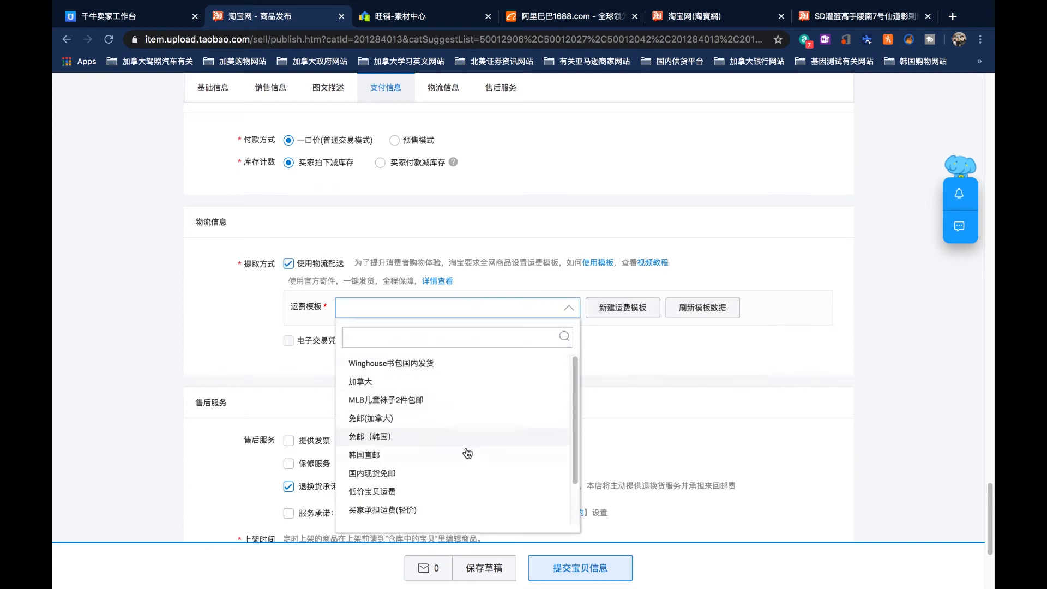
{"action": "left_click", "coordinate": [386, 438]}
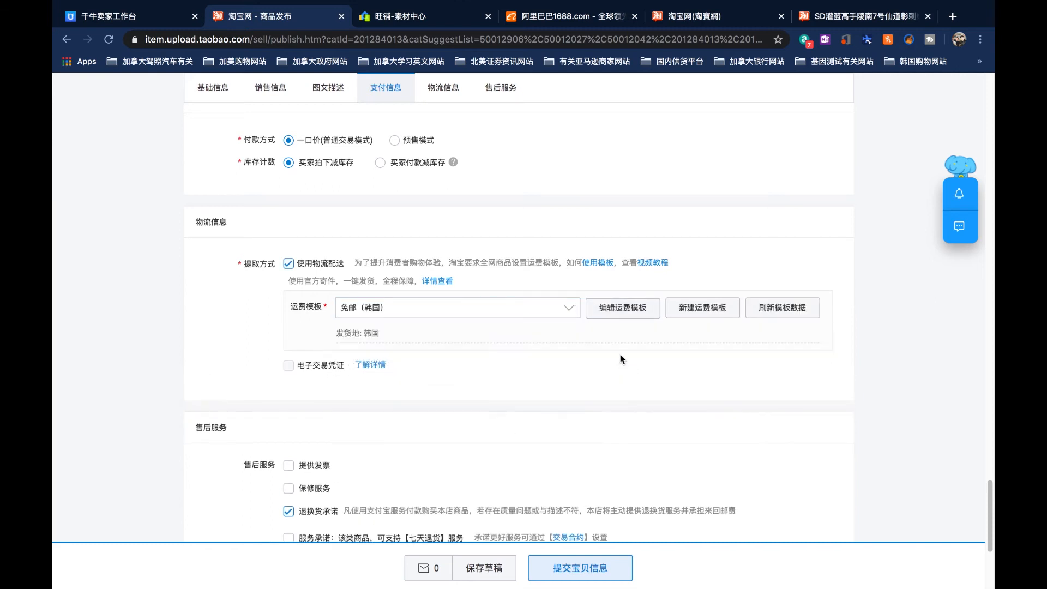
- Look through the available 运费模板 options without changing the selection, and close the 旺铺-素材中心 page
{"action": "left_click", "coordinate": [416, 310]}
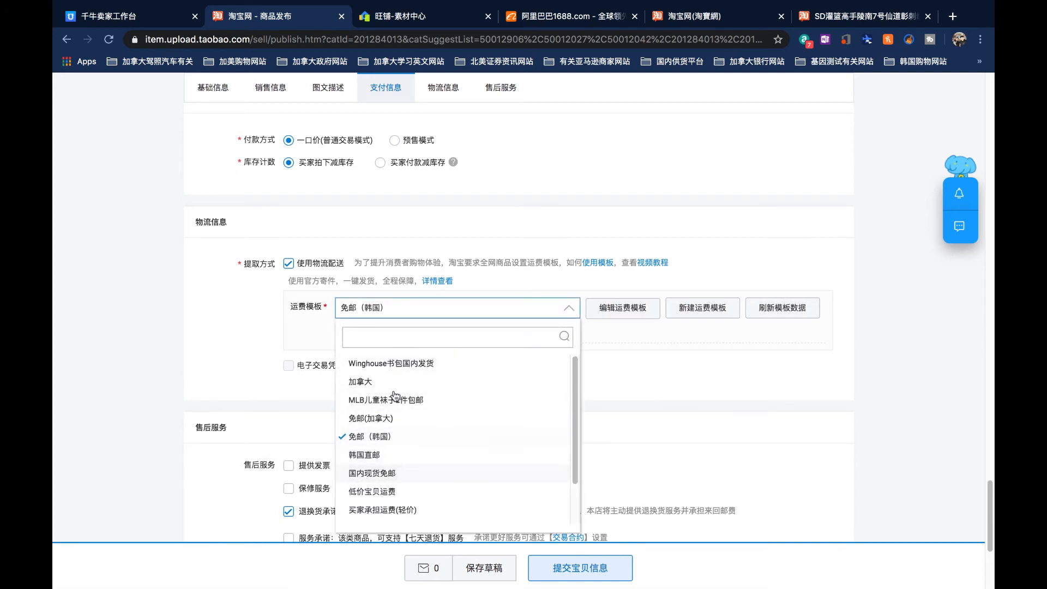
{"action": "left_click", "coordinate": [667, 342]}
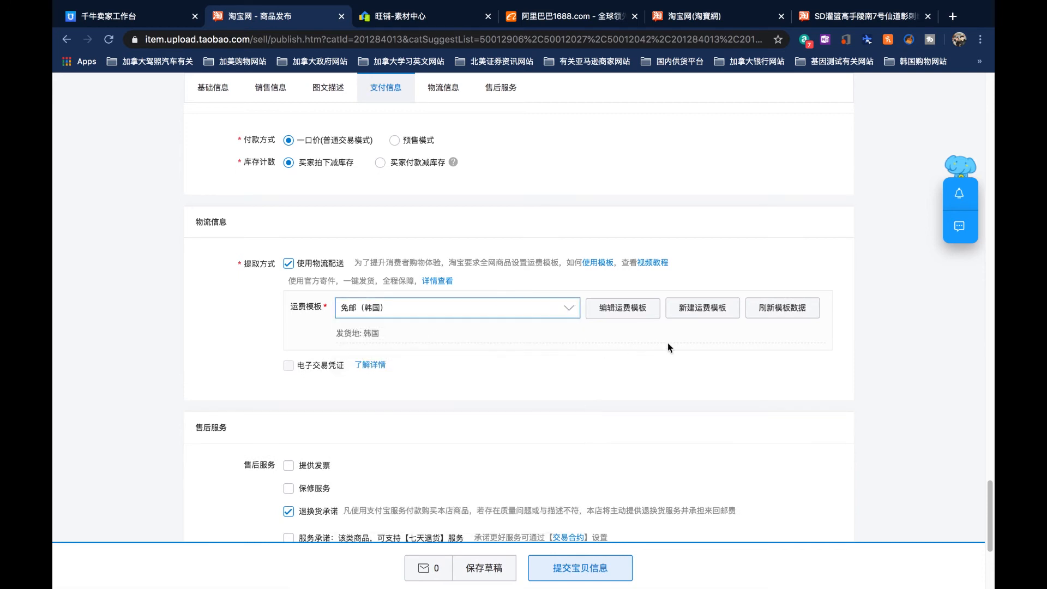
{"action": "left_click", "coordinate": [714, 310]}
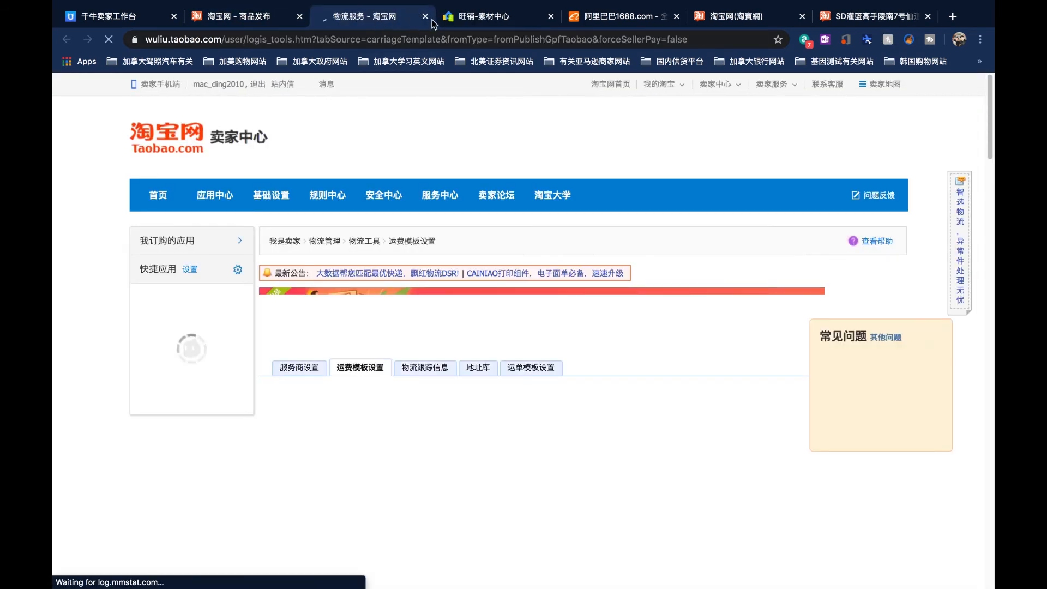
{"action": "left_click", "coordinate": [425, 16]}
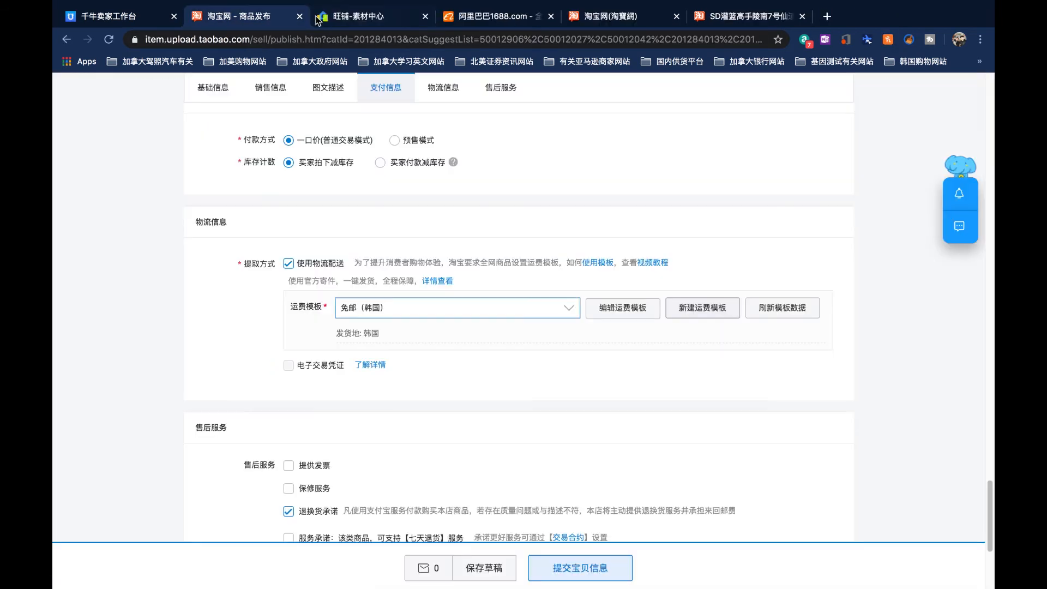
{"action": "left_click", "coordinate": [426, 16]}
{"action": "left_click", "coordinate": [536, 311]}
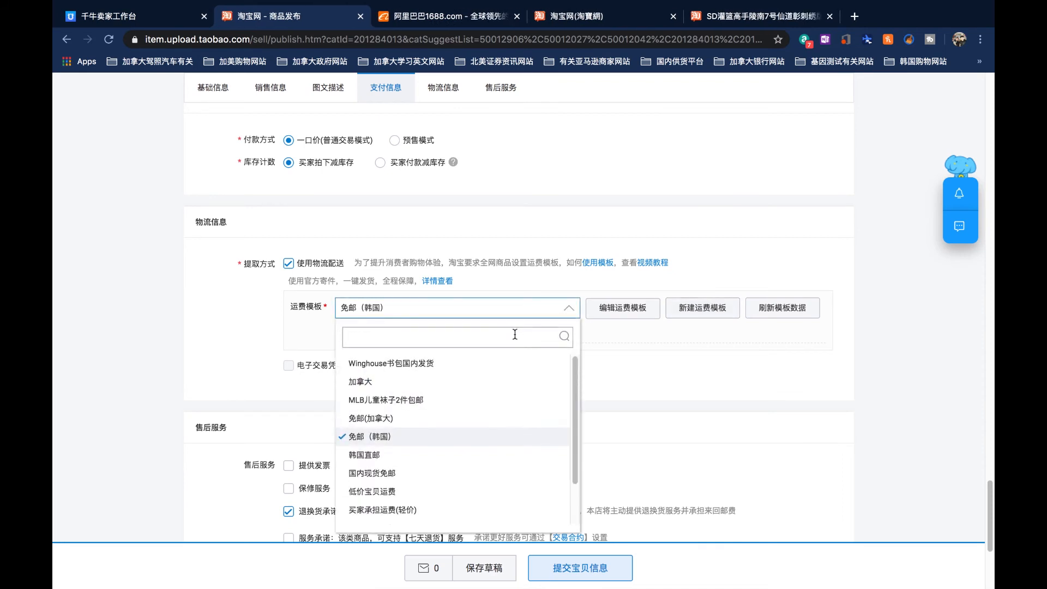
{"action": "left_click", "coordinate": [683, 337]}
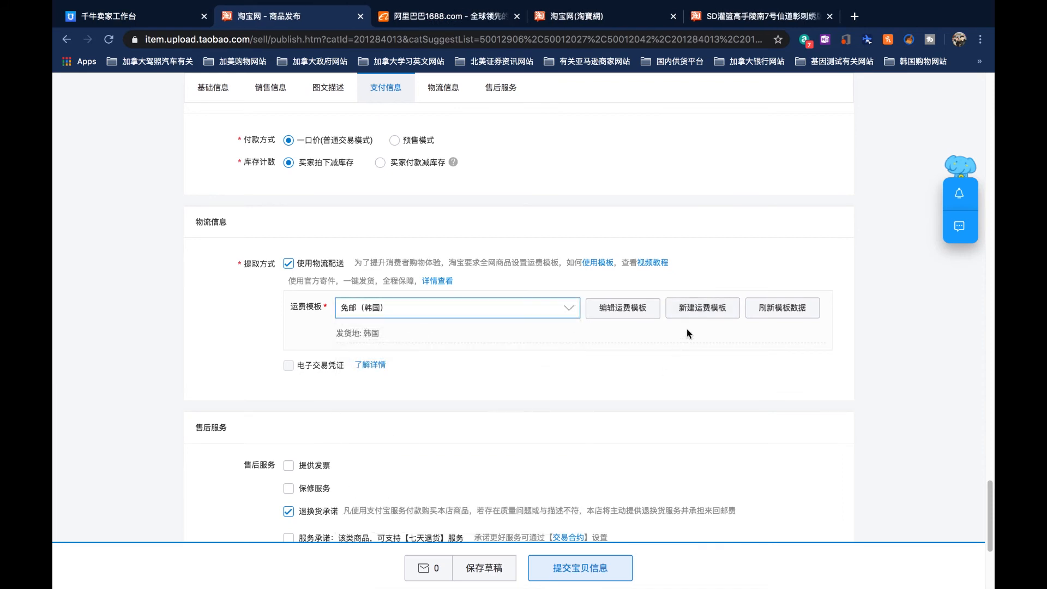
- Open the 运费模板设置 page from the listing's 物流信息 section and start a new freight template
{"action": "left_click", "coordinate": [714, 310]}
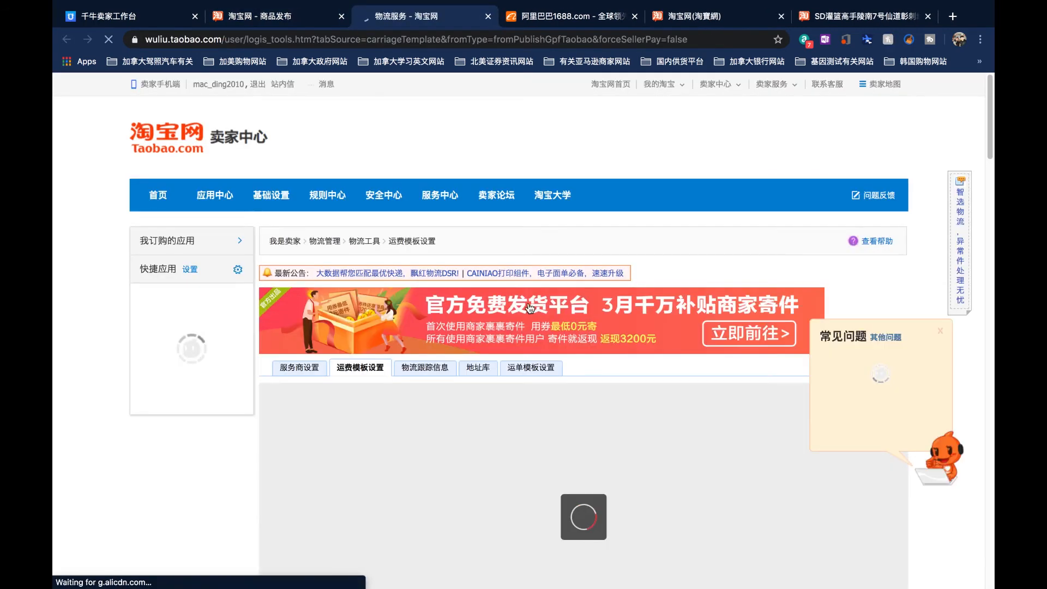
{"action": "scroll", "coordinate": [709, 316], "scroll_direction": "down", "scroll_amount": 1}
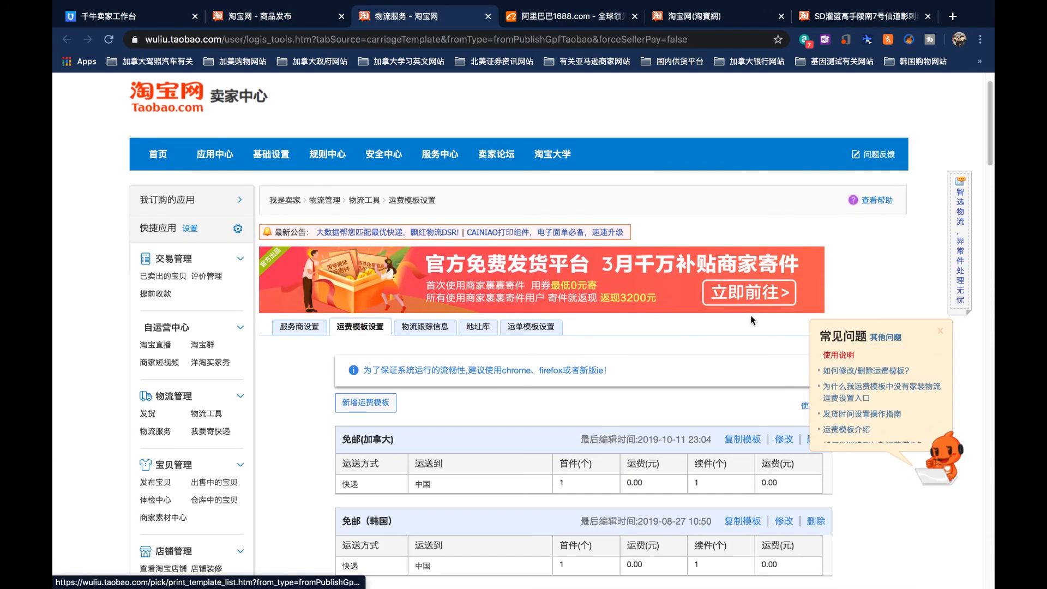
{"action": "left_click", "coordinate": [939, 331]}
{"action": "scroll", "coordinate": [548, 385], "scroll_direction": "down", "scroll_amount": 2}
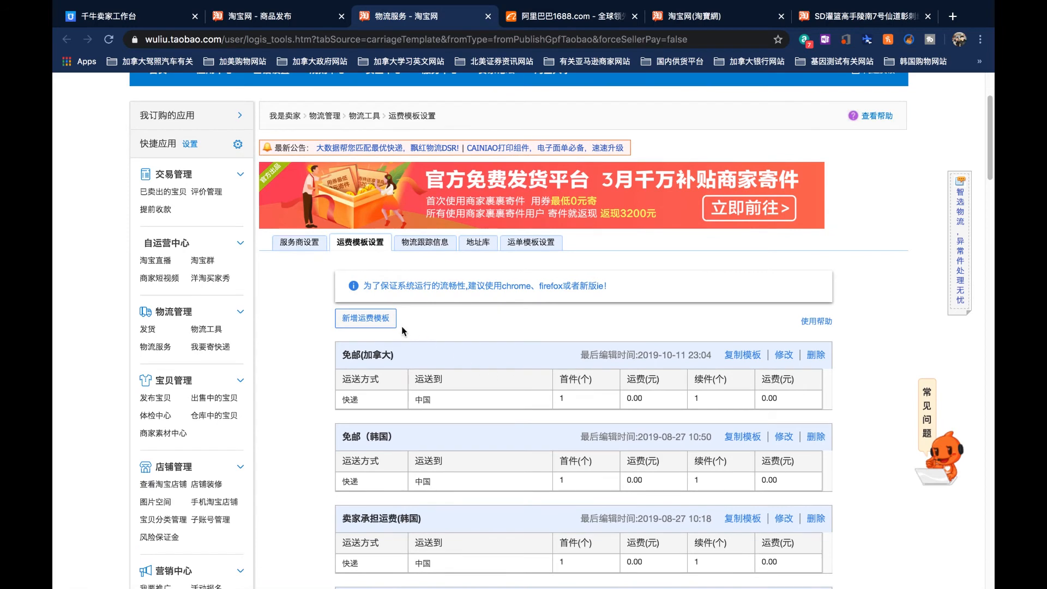
{"action": "scroll", "coordinate": [407, 292], "scroll_direction": "down", "scroll_amount": 1}
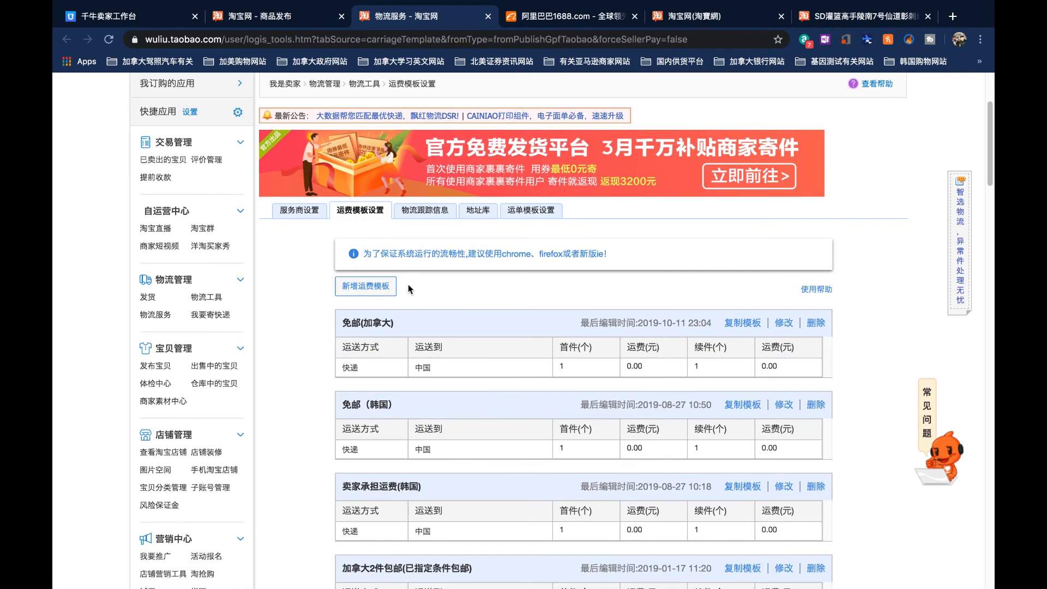
{"action": "left_click", "coordinate": [367, 287]}
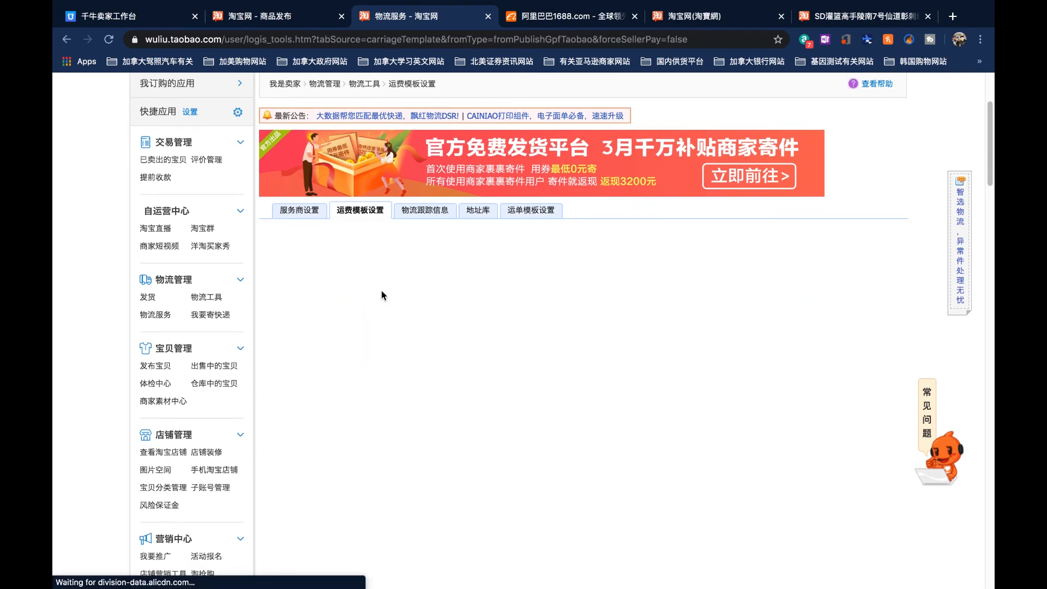
- Name the new freight template Testing and set its 宝贝地址 to 韩国
{"action": "scroll", "coordinate": [706, 298], "scroll_direction": "down", "scroll_amount": 1}
{"action": "left_click", "coordinate": [490, 274]}
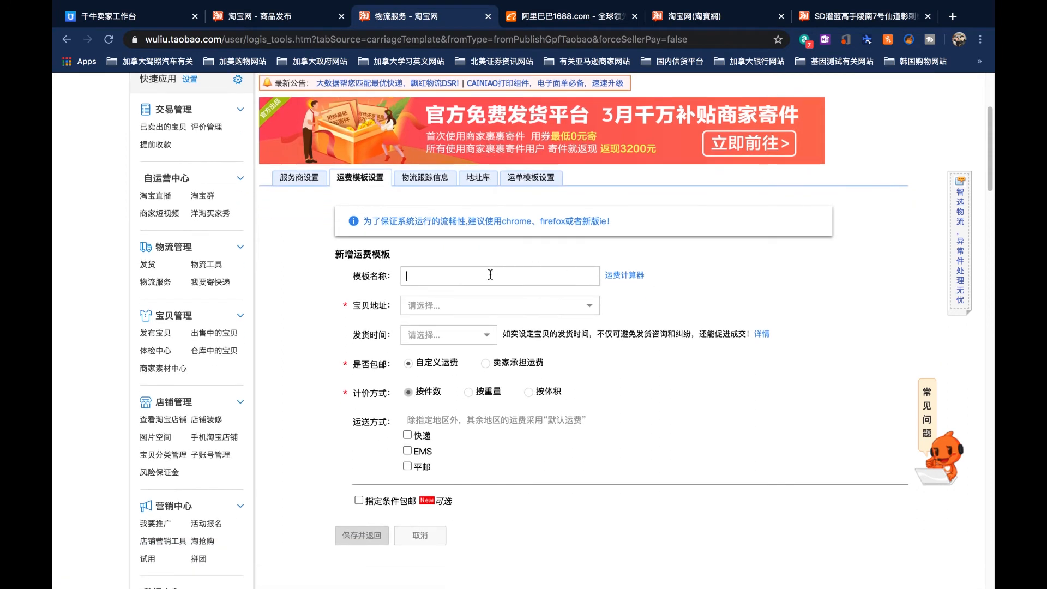
{"action": "type", "text": "Testing"}
{"action": "key", "text": "Return"}
{"action": "left_click", "coordinate": [480, 304]}
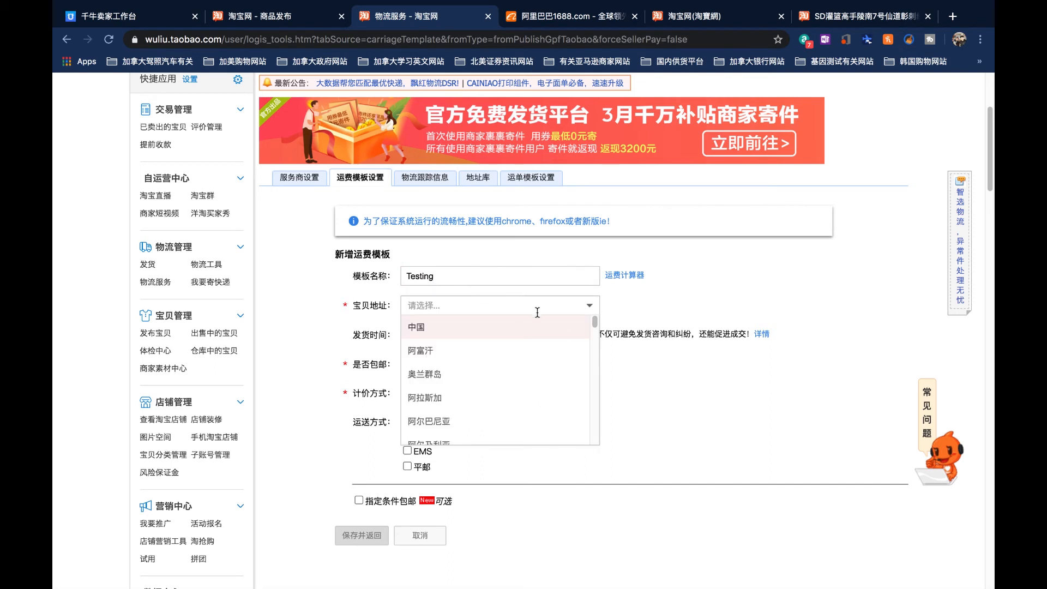
{"action": "type", "text": "hanguo"}
{"action": "key", "text": "space"}
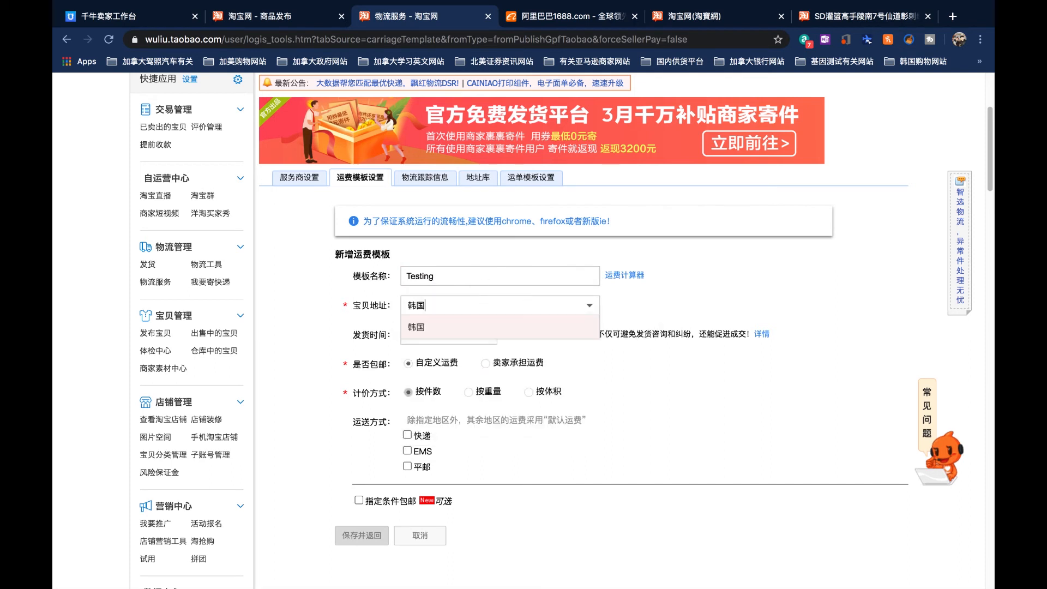
{"action": "left_click", "coordinate": [443, 328]}
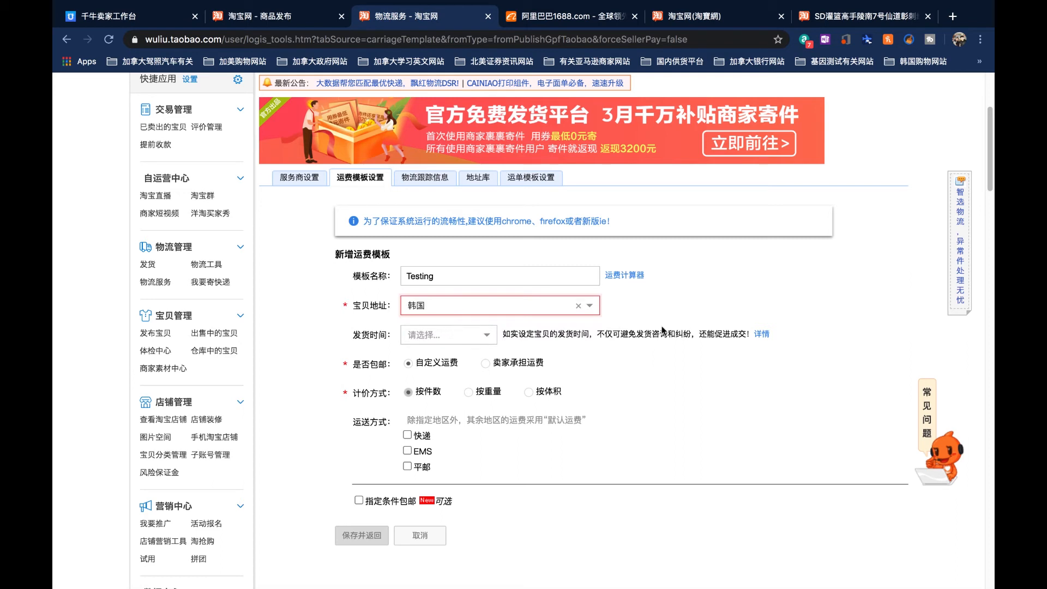
- Try 20小时内 and 5天内 as the new template's 发货时间
{"action": "left_click", "coordinate": [477, 341]}
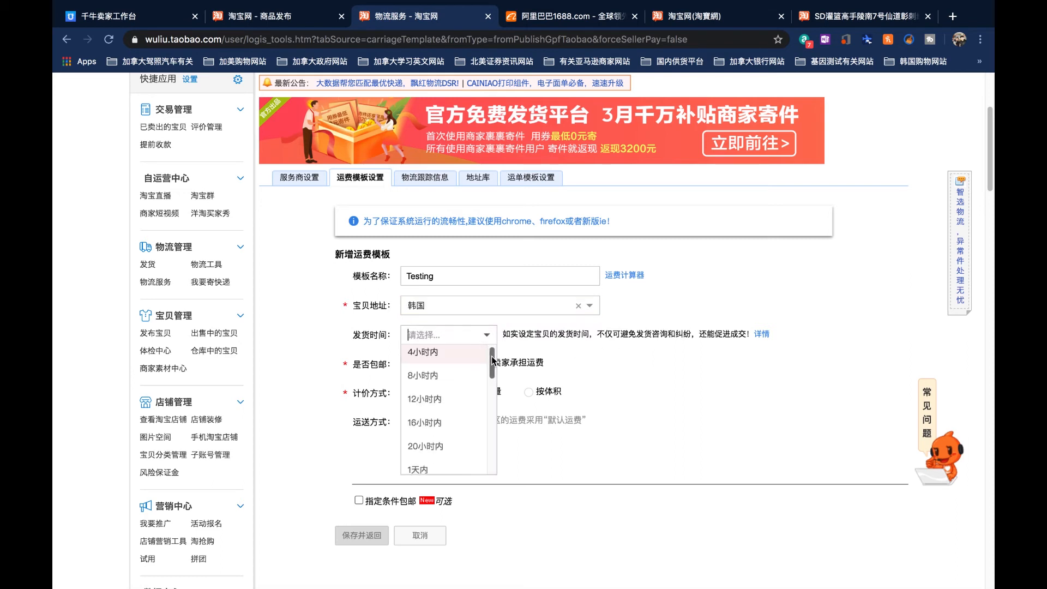
{"action": "mouse_move", "coordinate": [492, 365]}
{"action": "left_mouse_down"}
{"action": "mouse_move", "coordinate": [496, 374]}
{"action": "mouse_move", "coordinate": [494, 352]}
{"action": "mouse_move", "coordinate": [493, 381]}
{"action": "left_mouse_up"}
{"action": "left_click", "coordinate": [463, 365]}
{"action": "left_click", "coordinate": [464, 334]}
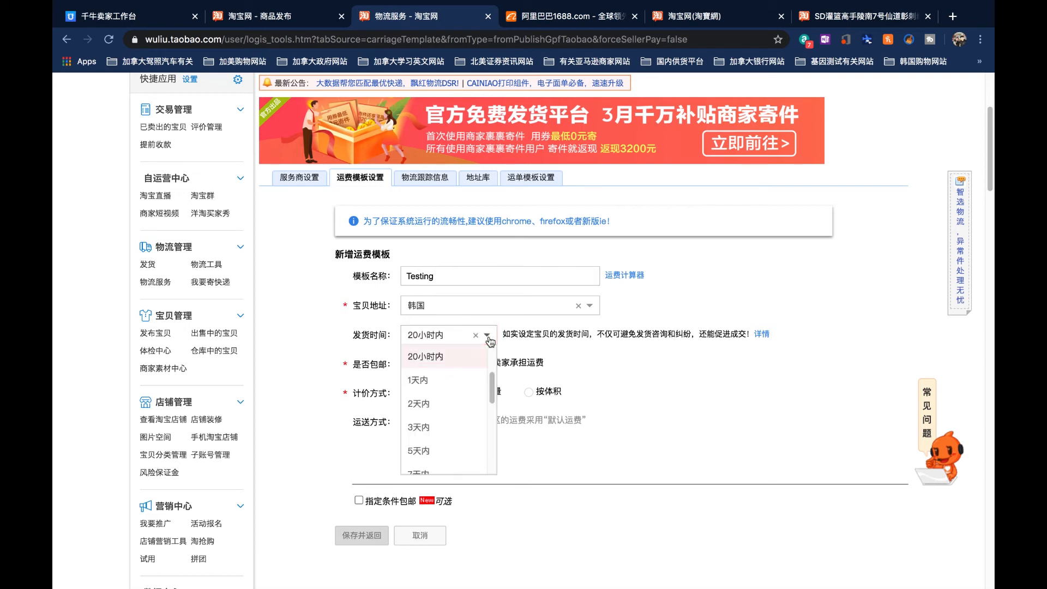
{"action": "left_click_drag", "start_coordinate": [492, 378], "coordinate": [492, 388]}
{"action": "left_click", "coordinate": [450, 407]}
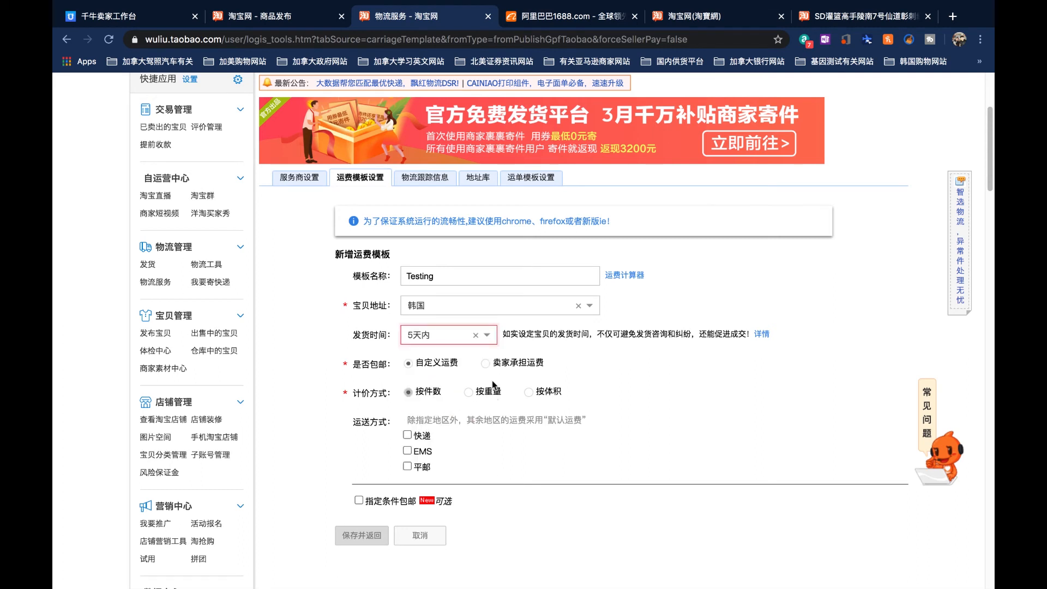
- Try 30天内 and 20天内 as the 发货时间, ending on 30天内
{"action": "left_click", "coordinate": [486, 334]}
{"action": "left_click_drag", "start_coordinate": [493, 402], "coordinate": [492, 448]}
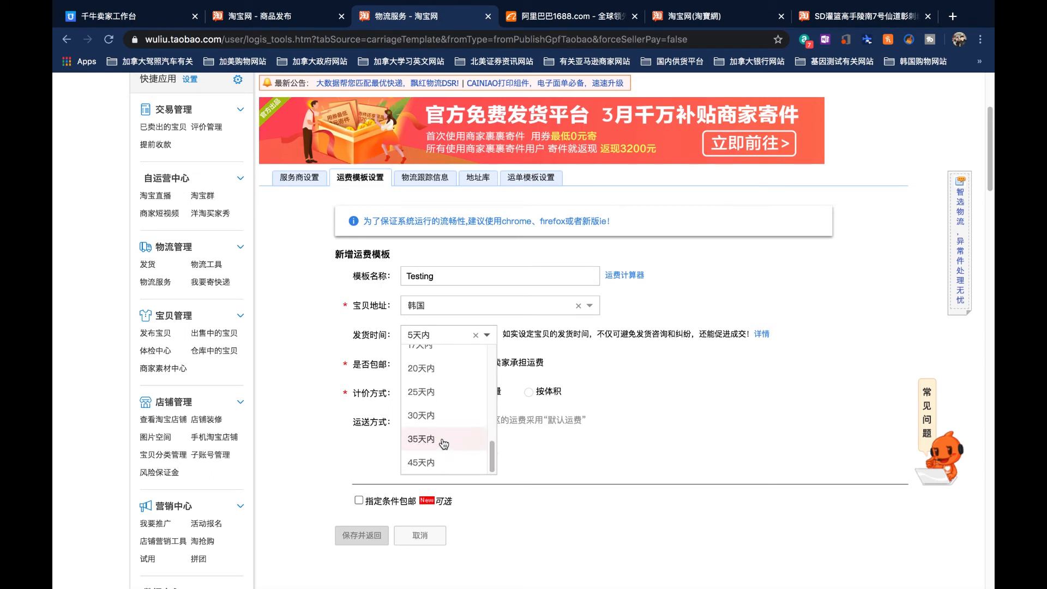
{"action": "left_click", "coordinate": [431, 414]}
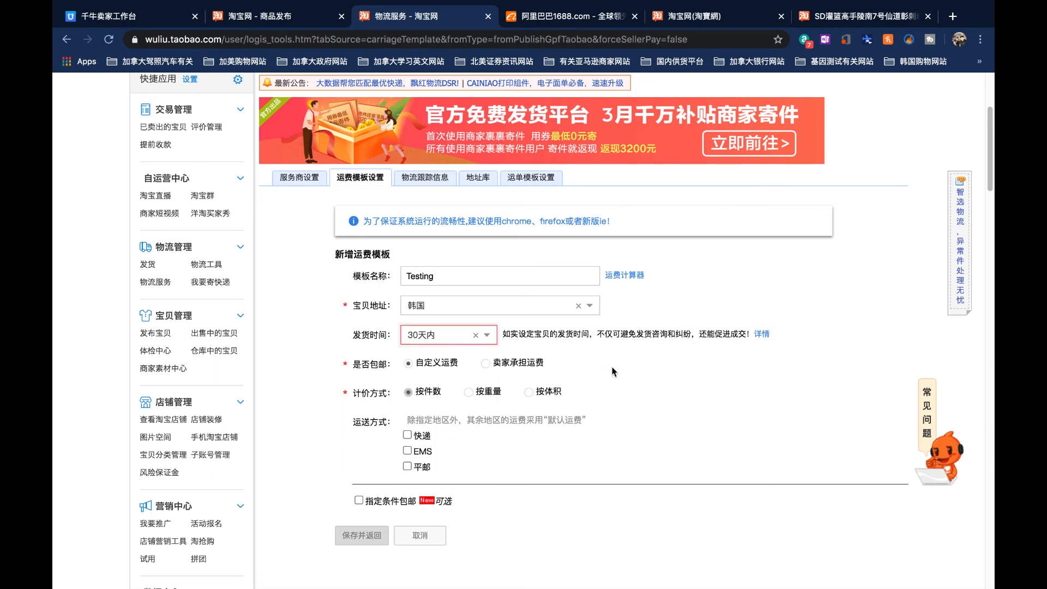
{"action": "left_click", "coordinate": [487, 334]}
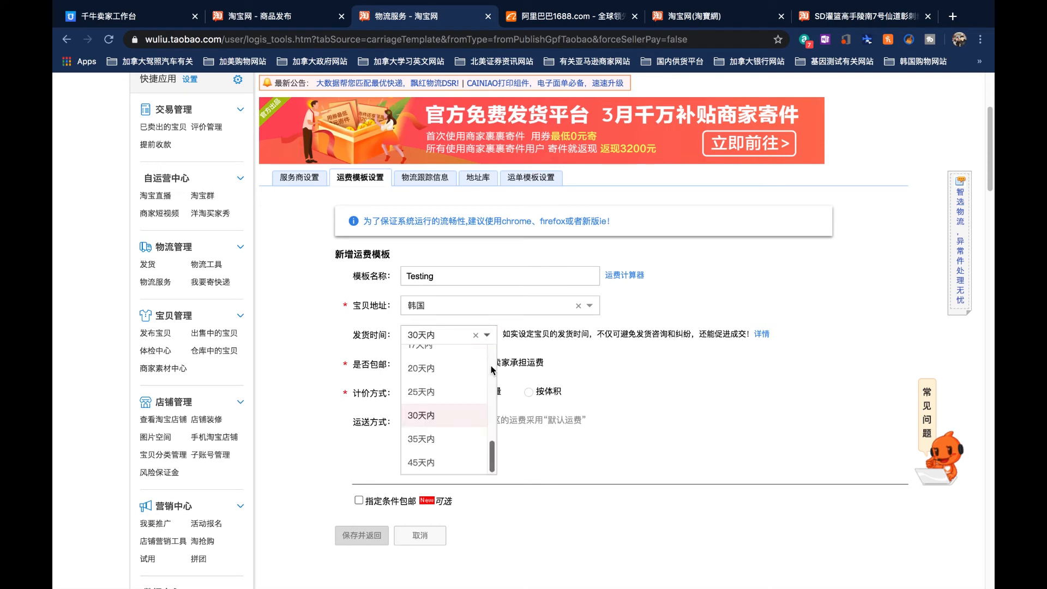
{"action": "left_click", "coordinate": [469, 373]}
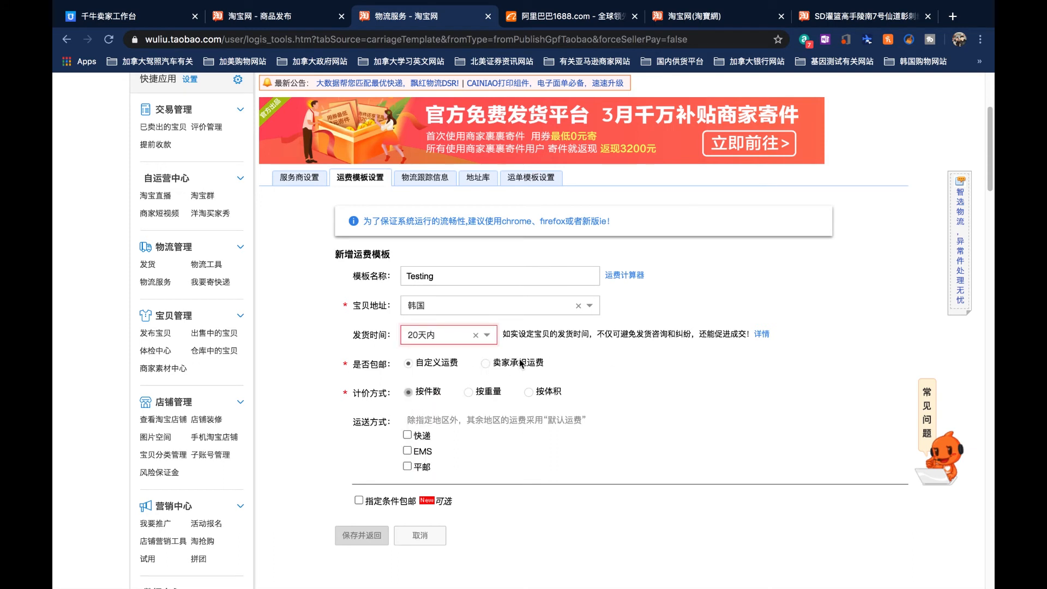
{"action": "left_click", "coordinate": [486, 334]}
{"action": "left_click", "coordinate": [448, 398]}
{"action": "left_click", "coordinate": [487, 335]}
{"action": "left_click", "coordinate": [446, 415]}
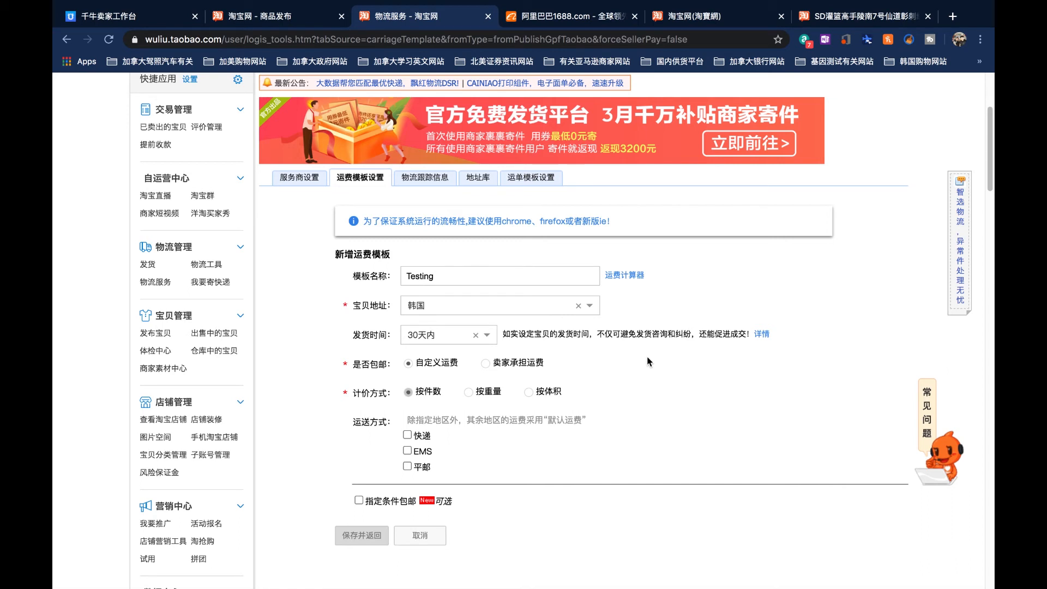
- Try 25天内 as the 发货时间, but settle on 20天内 for the Testing template
{"action": "left_click", "coordinate": [483, 340]}
{"action": "scroll", "coordinate": [447, 414], "scroll_direction": "up", "scroll_amount": 1}
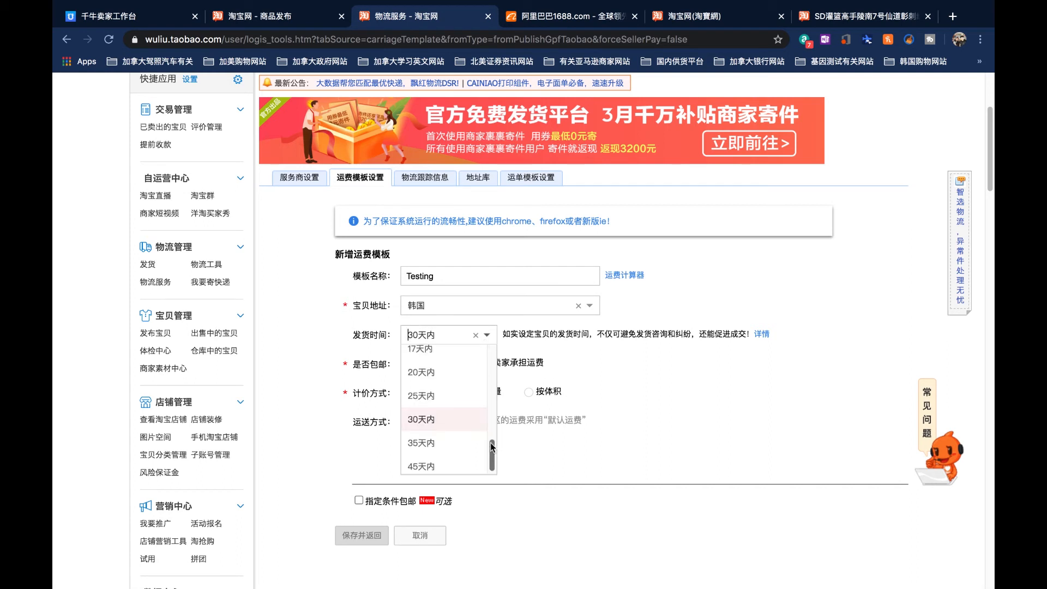
{"action": "left_click", "coordinate": [447, 415]}
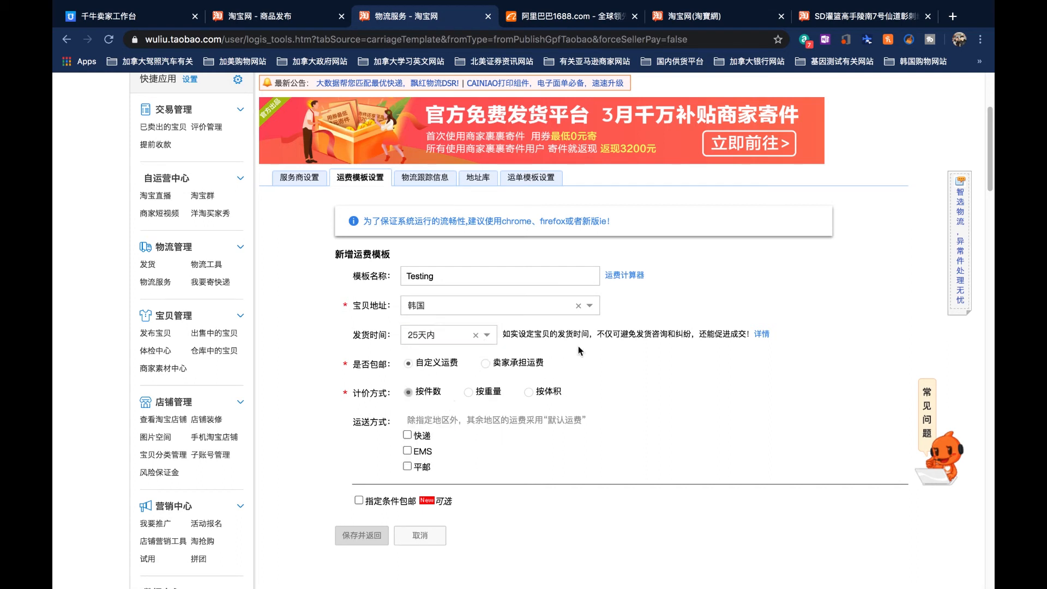
{"action": "left_click", "coordinate": [487, 337]}
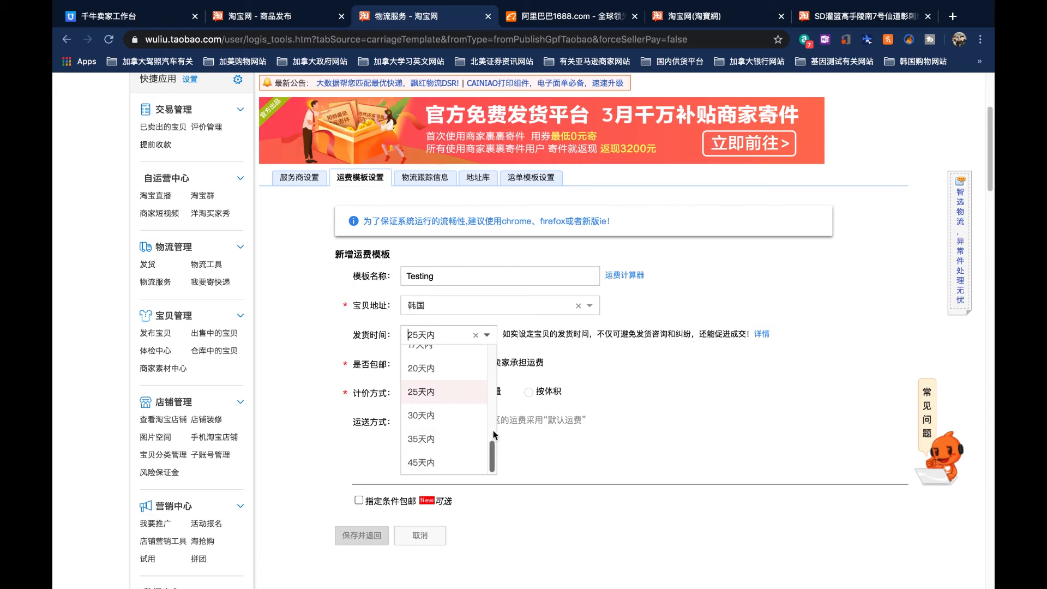
{"action": "left_click", "coordinate": [443, 371]}
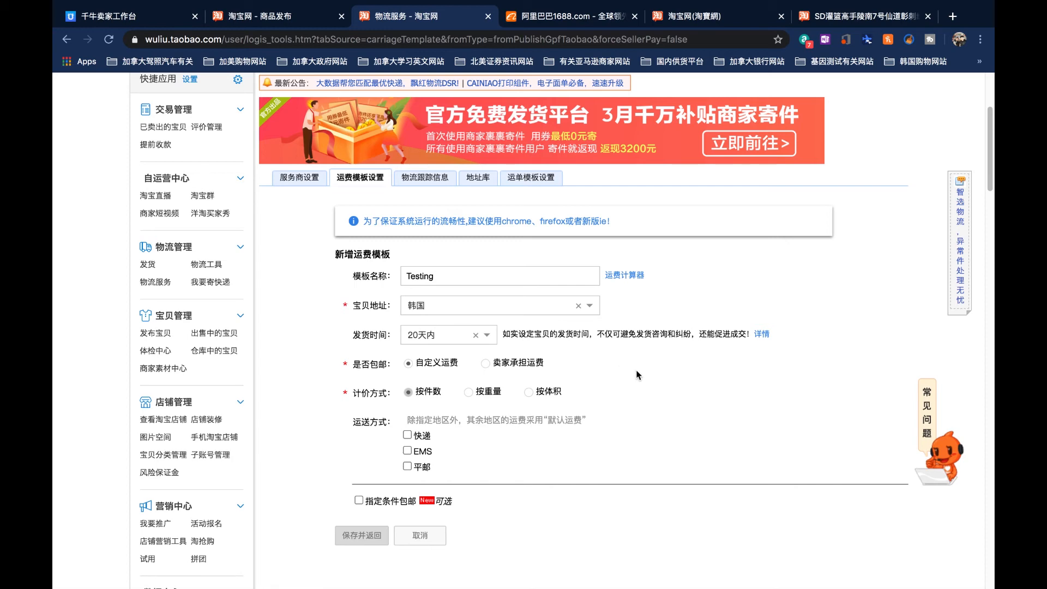
- Set 是否包邮 to 卖家承担运费 for the Testing template
{"action": "scroll", "coordinate": [685, 380], "scroll_direction": "down", "scroll_amount": 3}
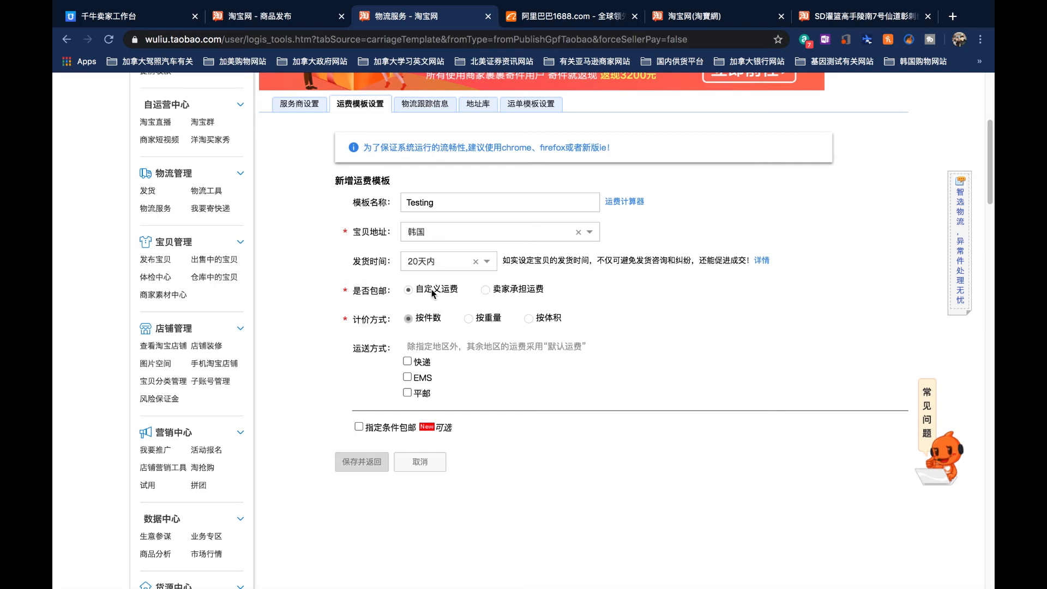
{"action": "left_click", "coordinate": [484, 290]}
{"action": "left_click", "coordinate": [569, 287]}
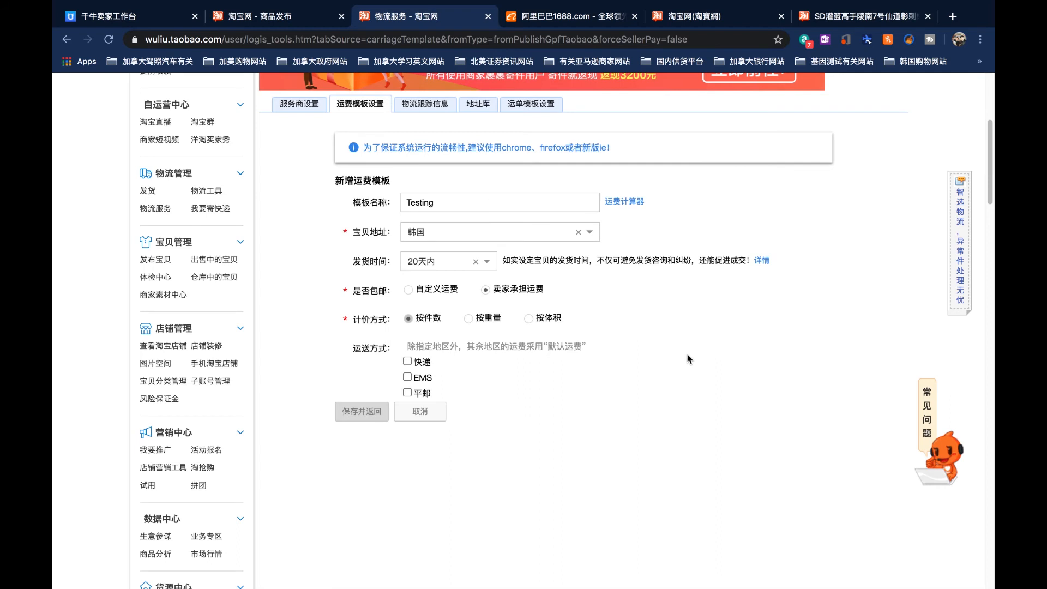
{"action": "scroll", "coordinate": [687, 358], "scroll_direction": "down", "scroll_amount": 1}
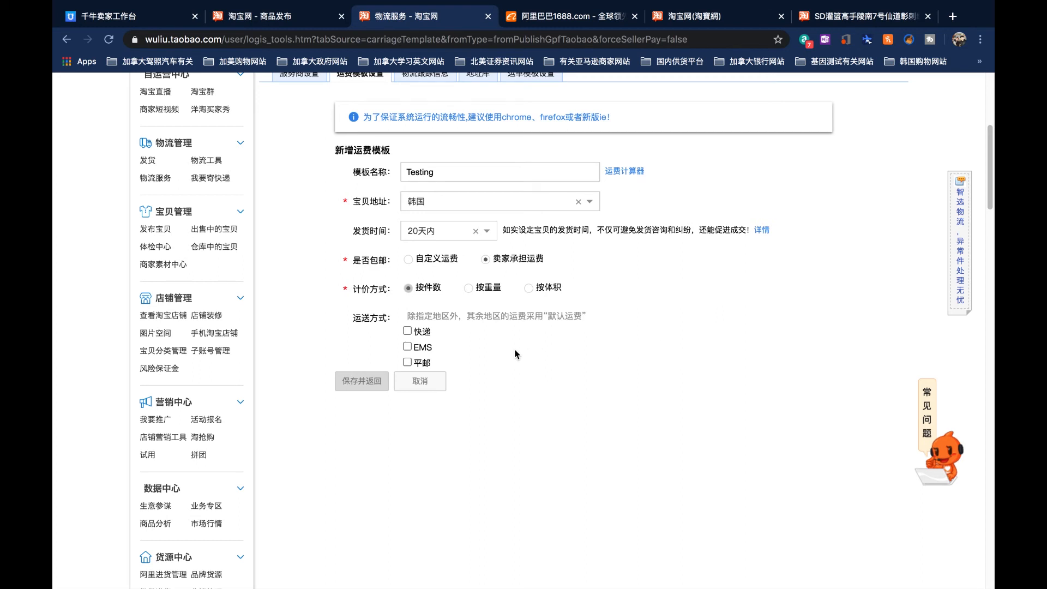
- Enable only 快递 as the 运送方式, leaving EMS and 平邮 off, and save the freight template
{"action": "left_click", "coordinate": [408, 331]}
{"action": "left_click", "coordinate": [407, 347]}
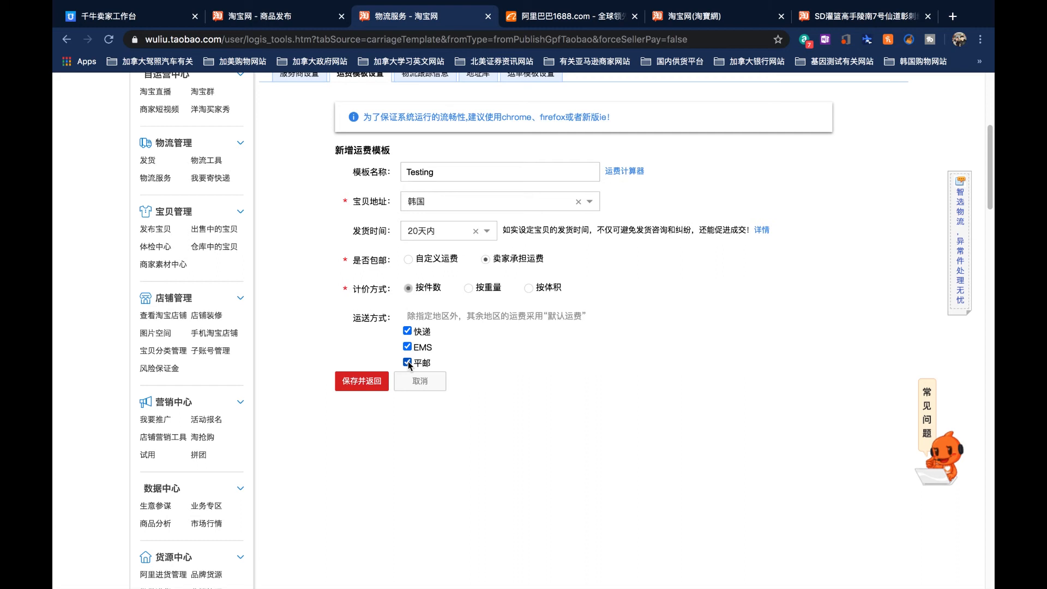
{"action": "left_click", "coordinate": [408, 361]}
{"action": "left_click", "coordinate": [407, 347]}
{"action": "left_click", "coordinate": [361, 380]}
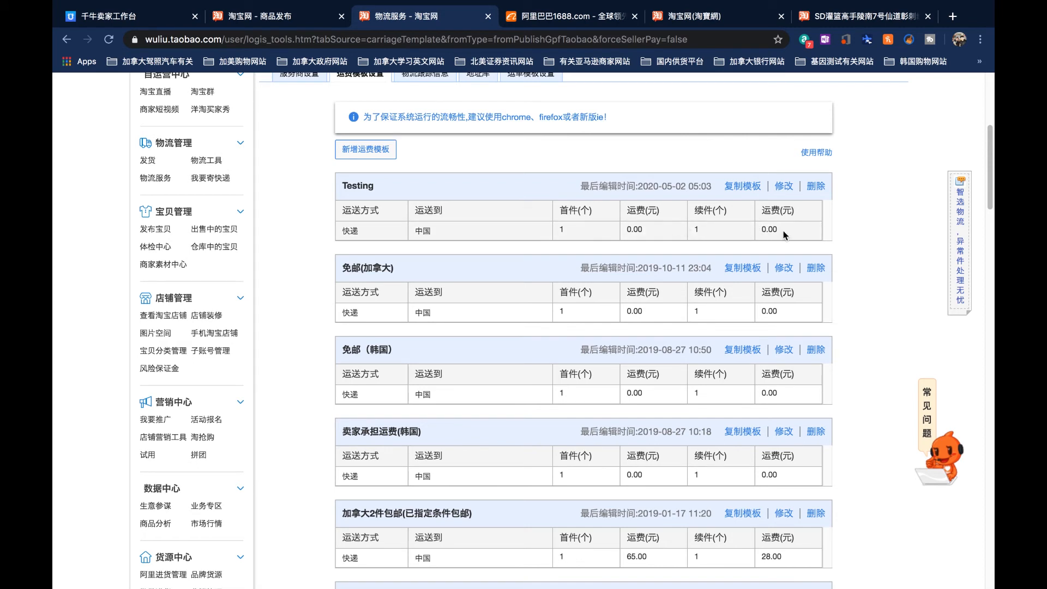
- Return to the 商品发布 page and look for the Testing template among the 运费模板 options
{"action": "left_click", "coordinate": [264, 22]}
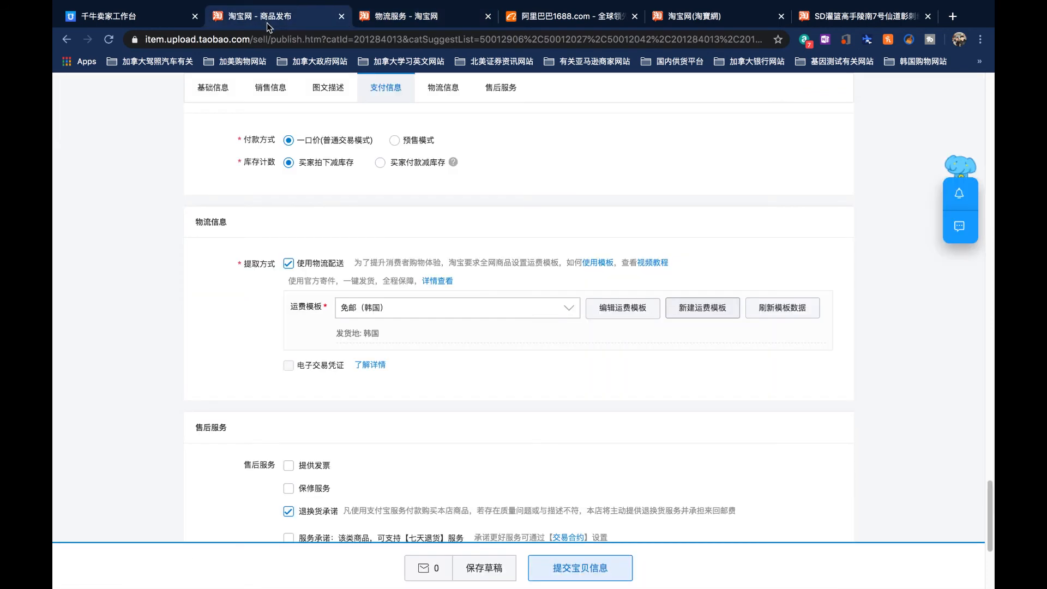
{"action": "left_click", "coordinate": [568, 308]}
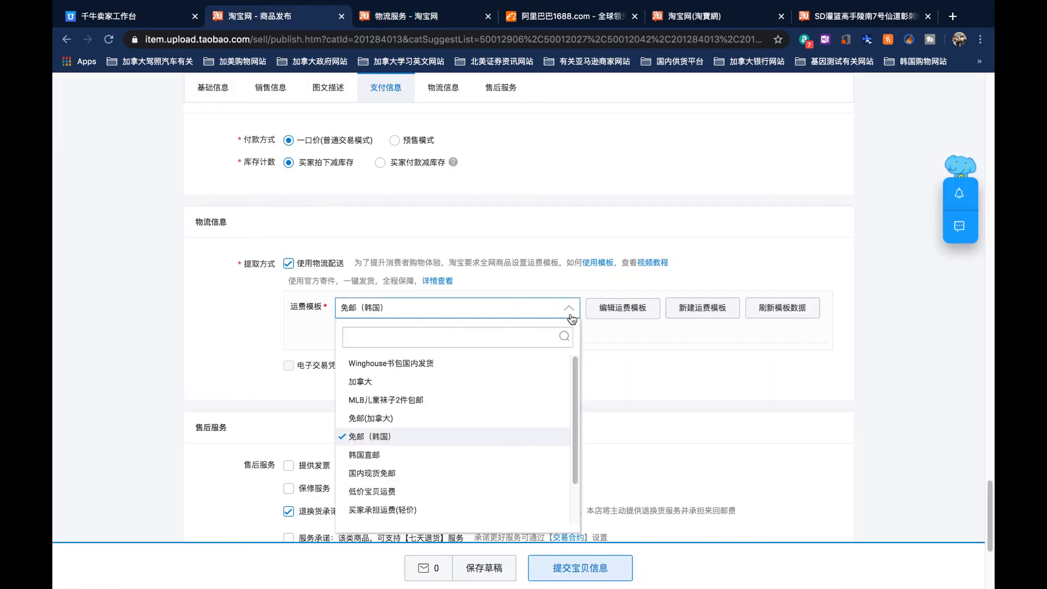
{"action": "left_click_drag", "start_coordinate": [572, 368], "coordinate": [574, 410]}
{"action": "left_click", "coordinate": [648, 382]}
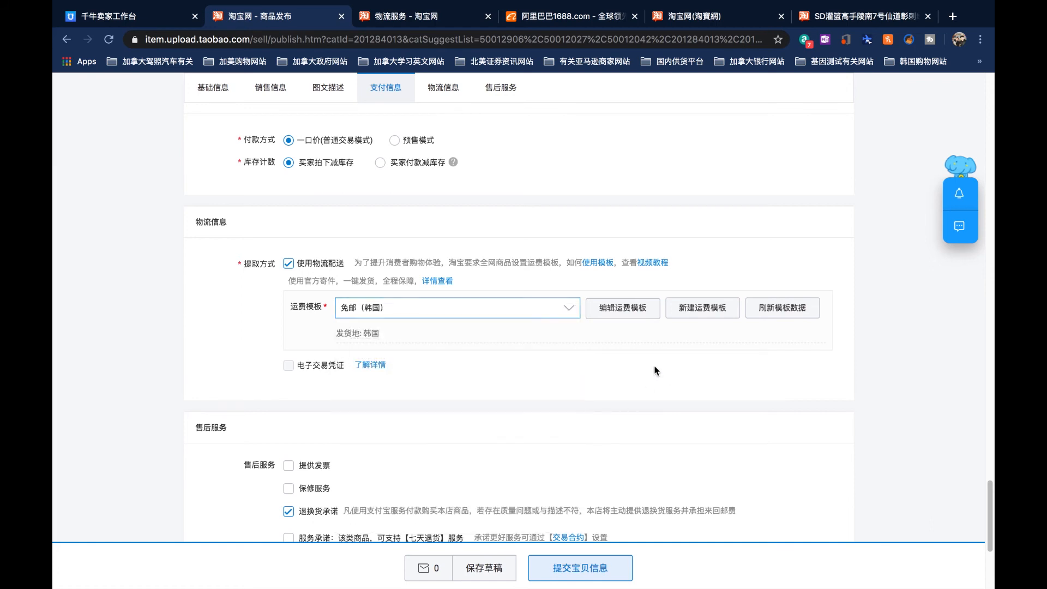
- Search the 运费模板 options for test, clear the search and look through the full list
{"action": "left_click", "coordinate": [570, 314]}
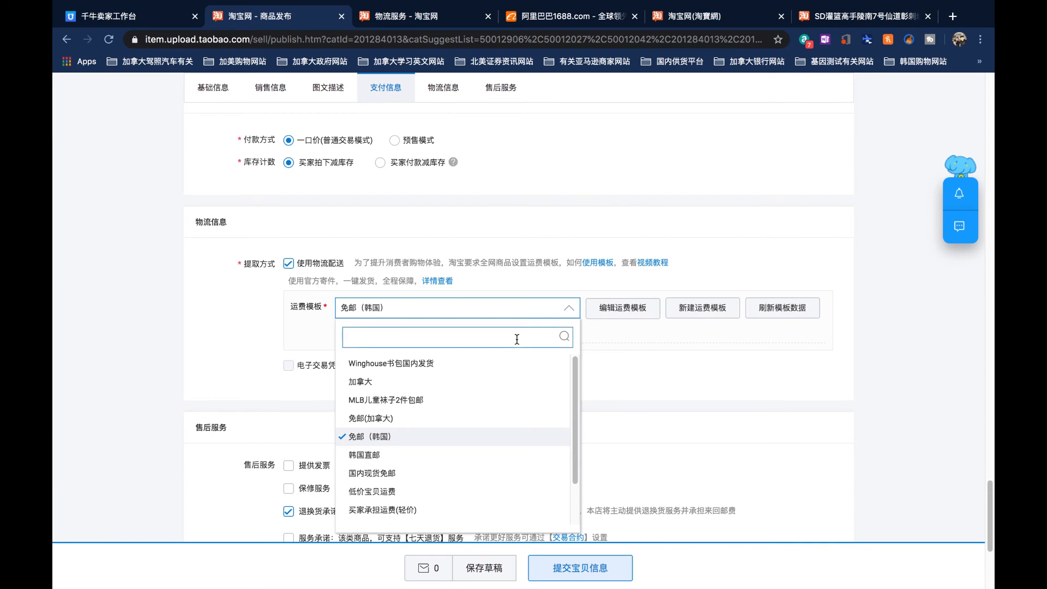
{"action": "type", "text": "test"}
{"action": "key", "text": "Return"}
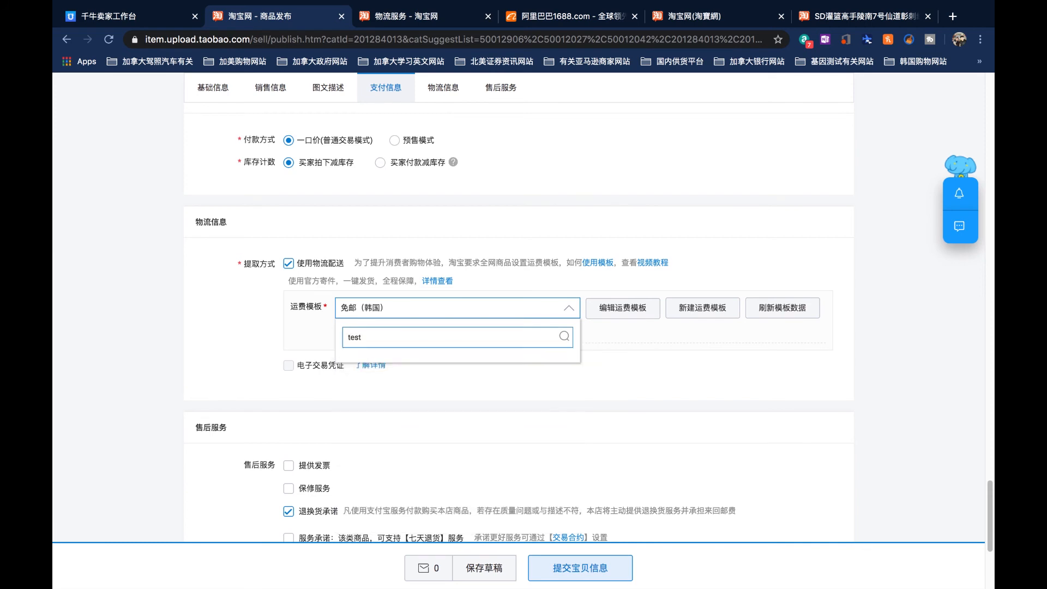
{"action": "key", "text": "BackSpace"}
{"action": "key", "text": "BackSpace"}
{"action": "key", "text": "BackSpace"}
{"action": "key", "text": "BackSpace"}
{"action": "left_click_drag", "start_coordinate": [572, 361], "coordinate": [574, 401]}
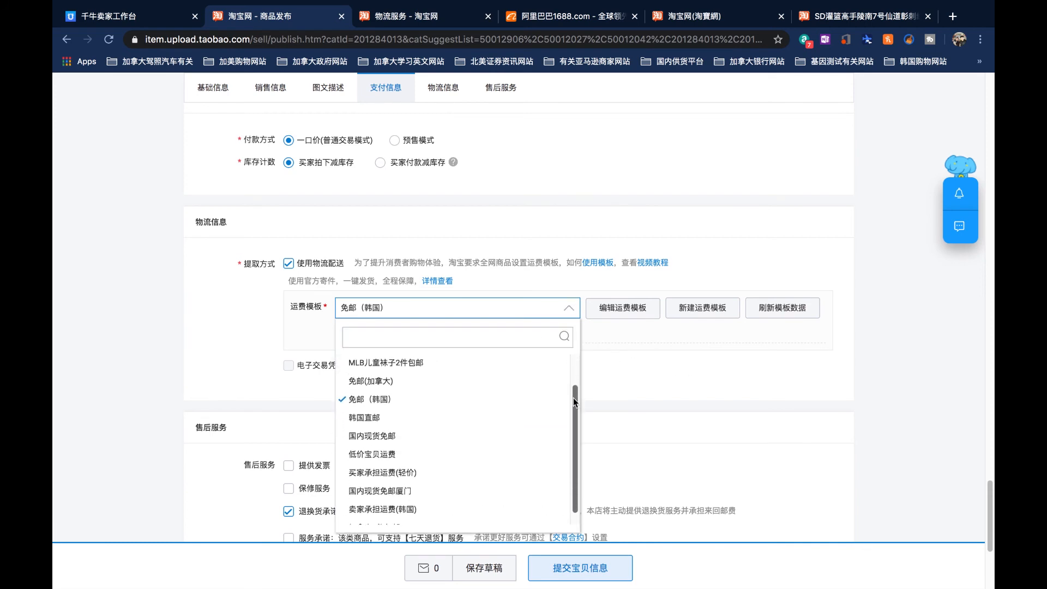
{"action": "left_click", "coordinate": [669, 371]}
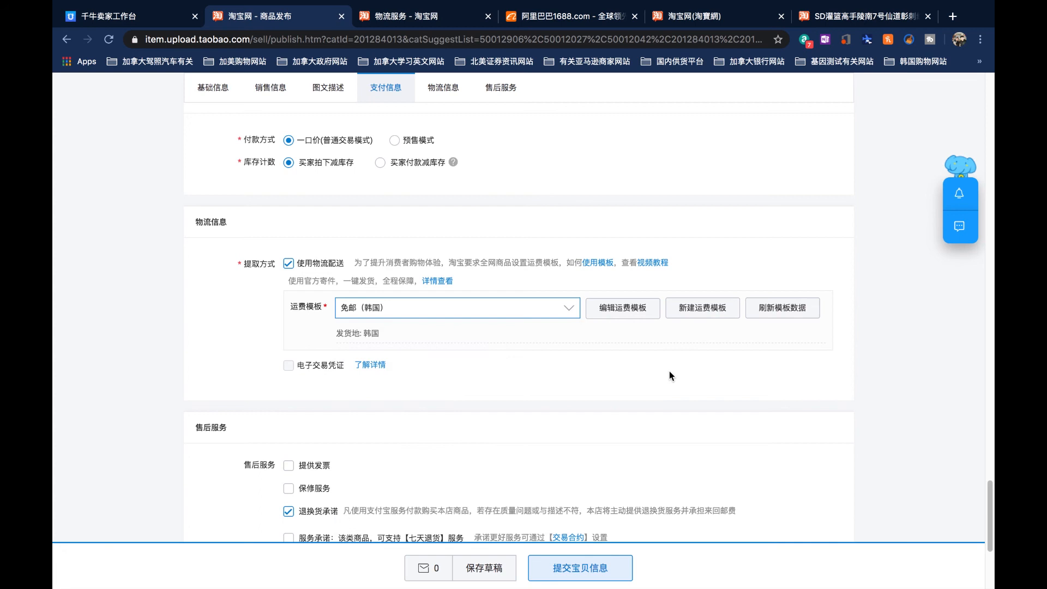
- Search the 运费模板 options for test once more and recheck the list for the new template
{"action": "left_click", "coordinate": [568, 309]}
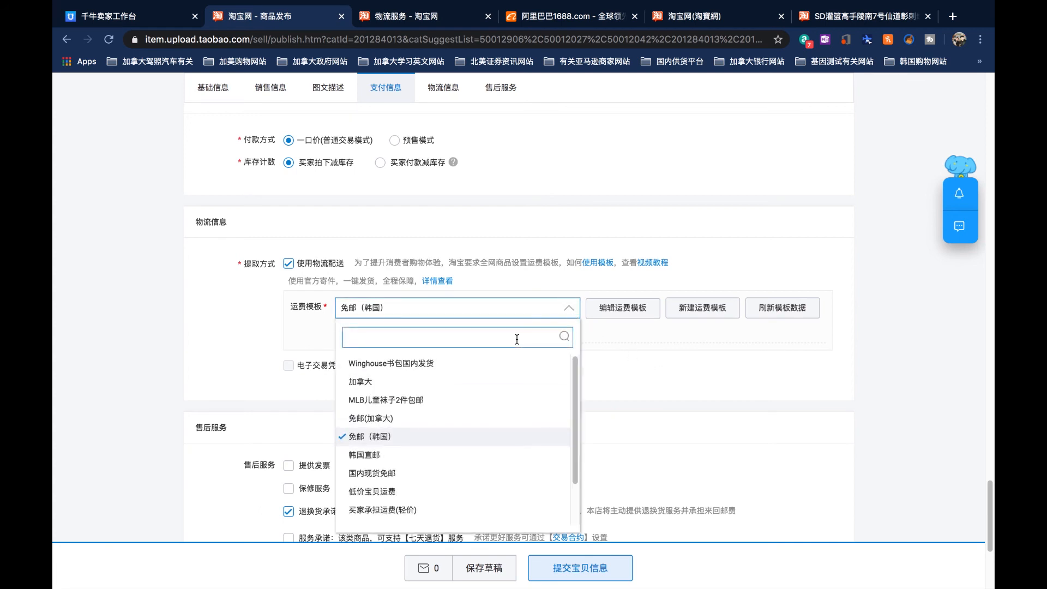
{"action": "type", "text": "test"}
{"action": "key", "text": "Return"}
{"action": "left_click", "coordinate": [686, 367]}
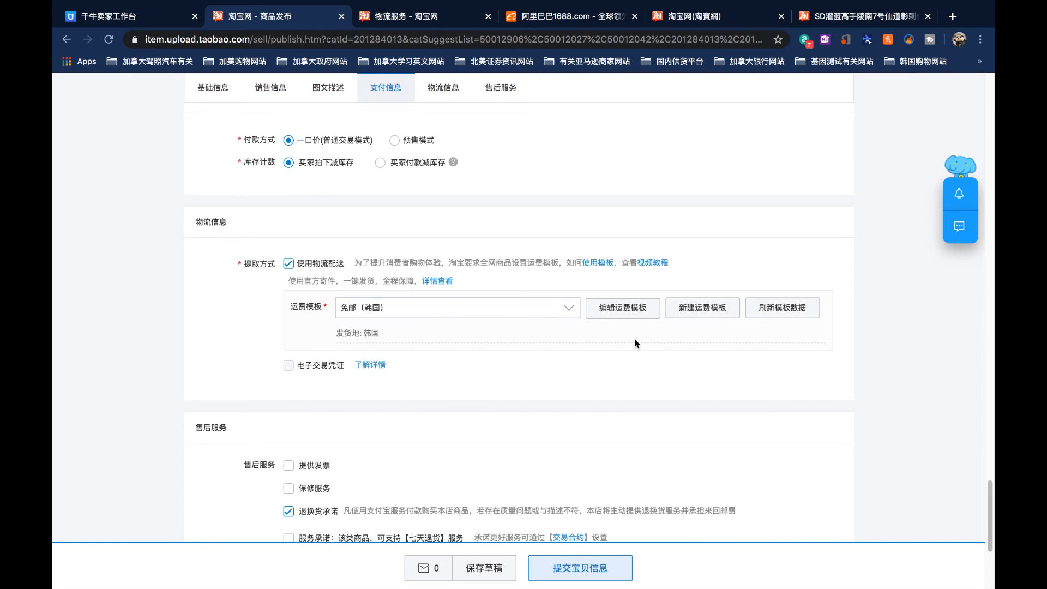
{"action": "left_click", "coordinate": [572, 313]}
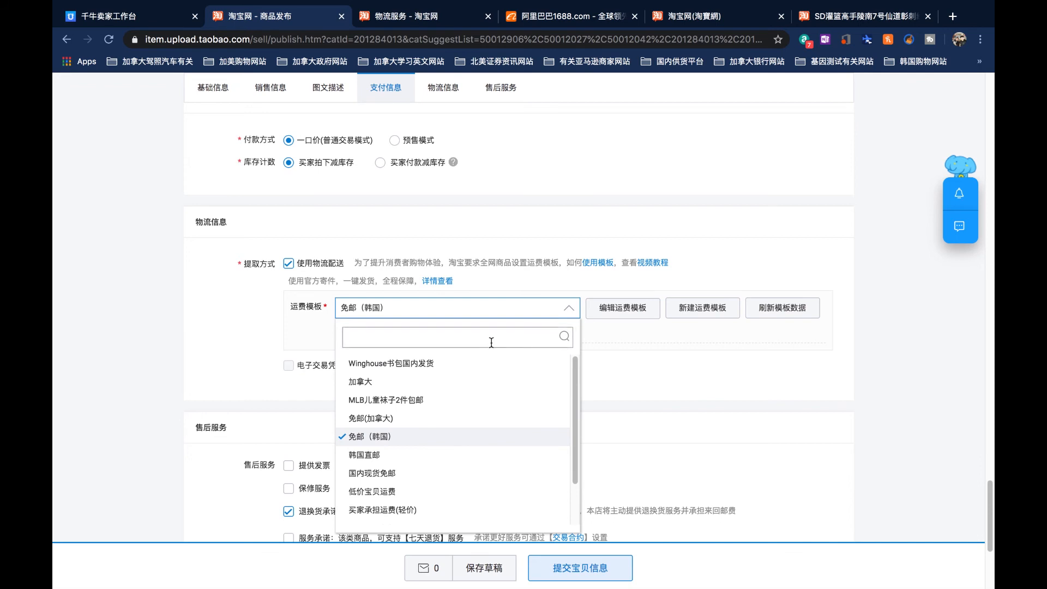
{"action": "mouse_move", "coordinate": [576, 370]}
{"action": "left_mouse_down"}
{"action": "mouse_move", "coordinate": [575, 440]}
{"action": "mouse_move", "coordinate": [576, 364]}
{"action": "left_mouse_up"}
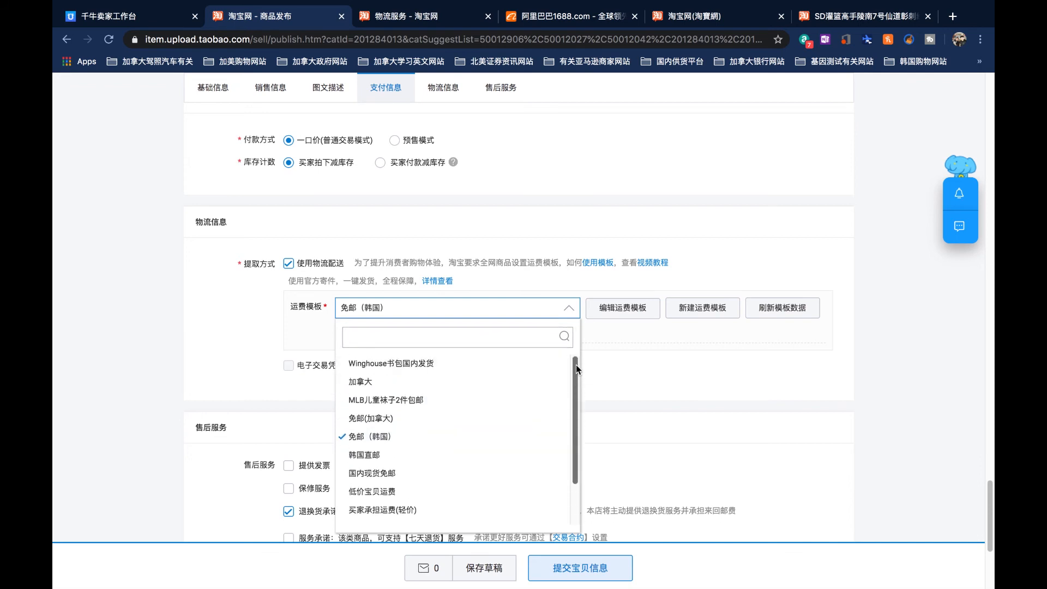
{"action": "left_click", "coordinate": [608, 343]}
{"action": "left_click", "coordinate": [468, 313]}
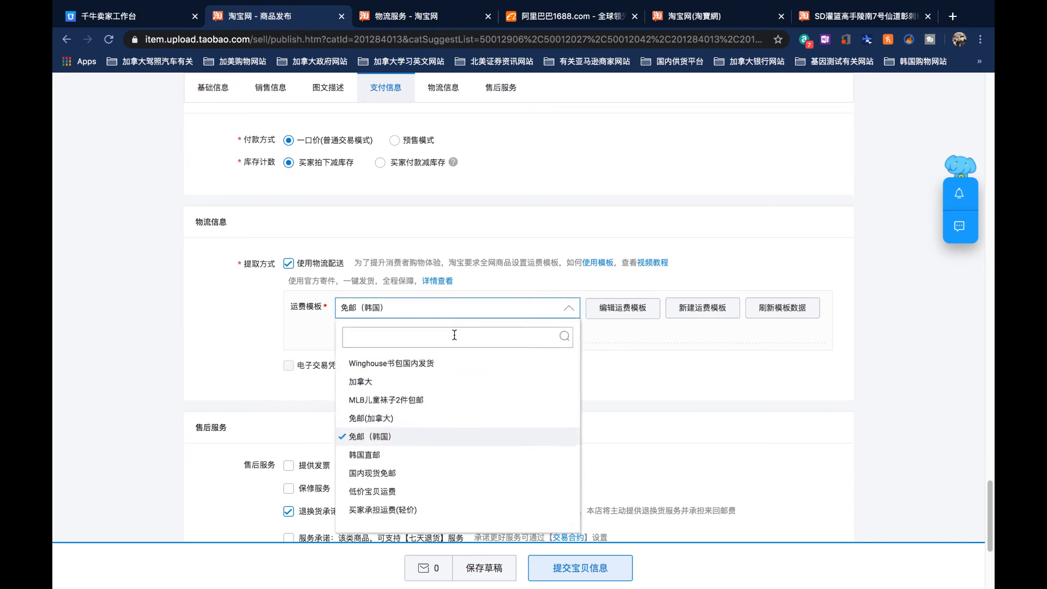
{"action": "left_click_drag", "start_coordinate": [577, 374], "coordinate": [576, 412]}
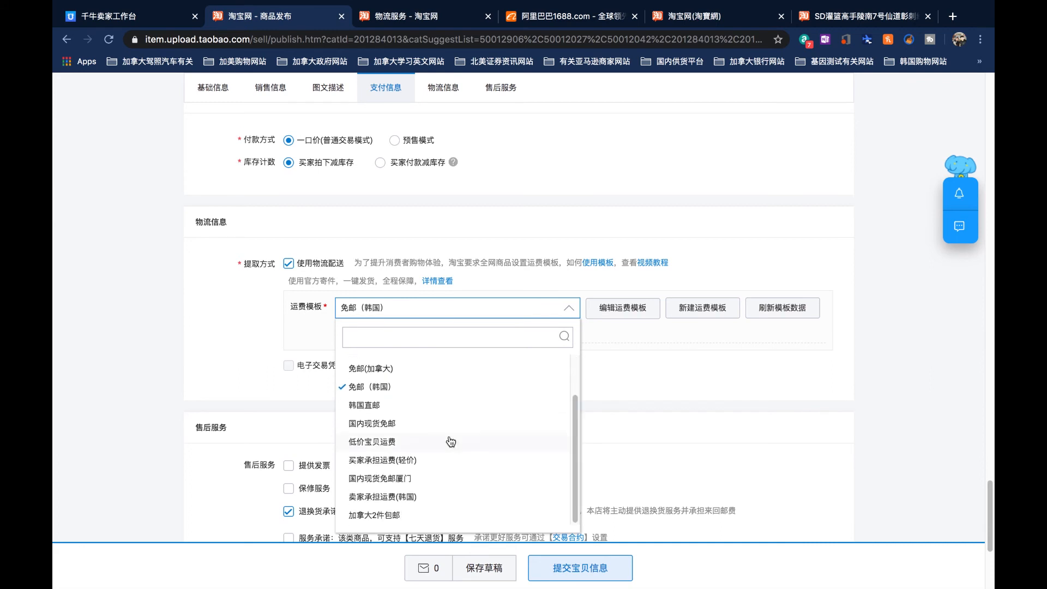
{"action": "left_click", "coordinate": [586, 355]}
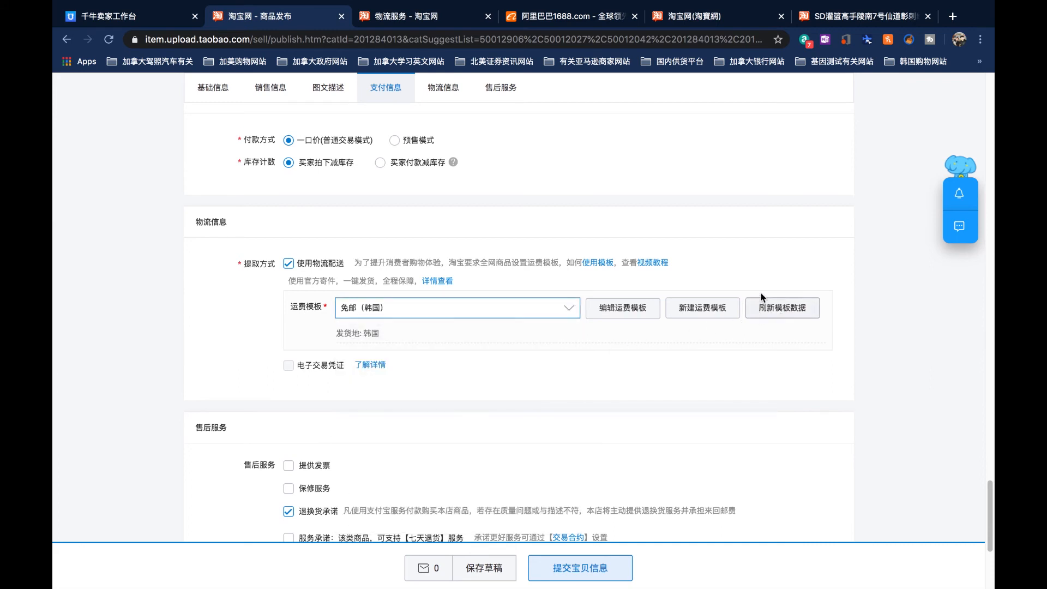
- Refresh the template data and choose Testing as the listing's 运费模板
{"action": "left_click", "coordinate": [782, 308]}
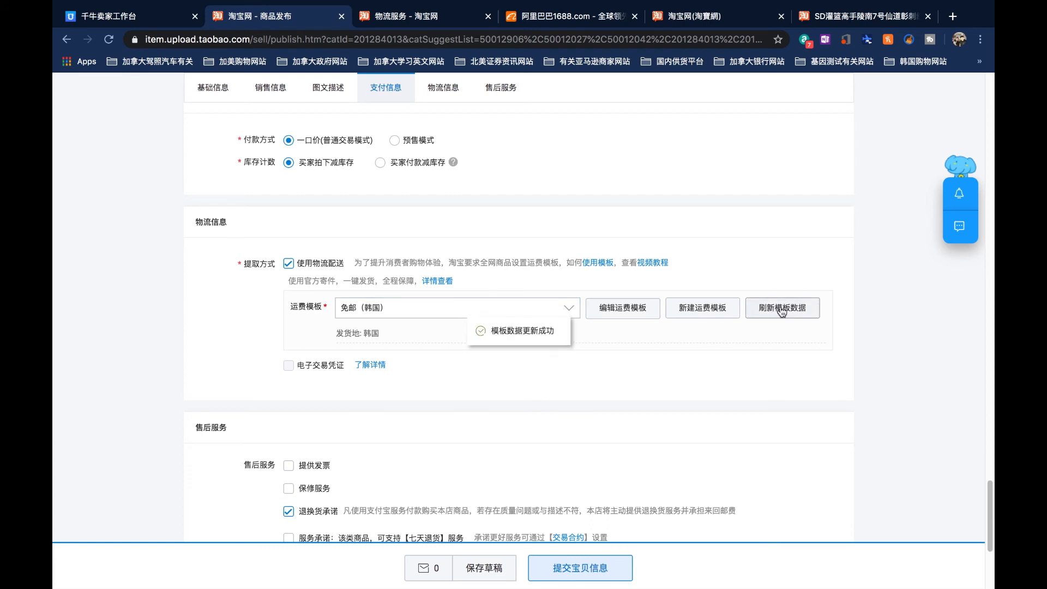
{"action": "left_click", "coordinate": [572, 309]}
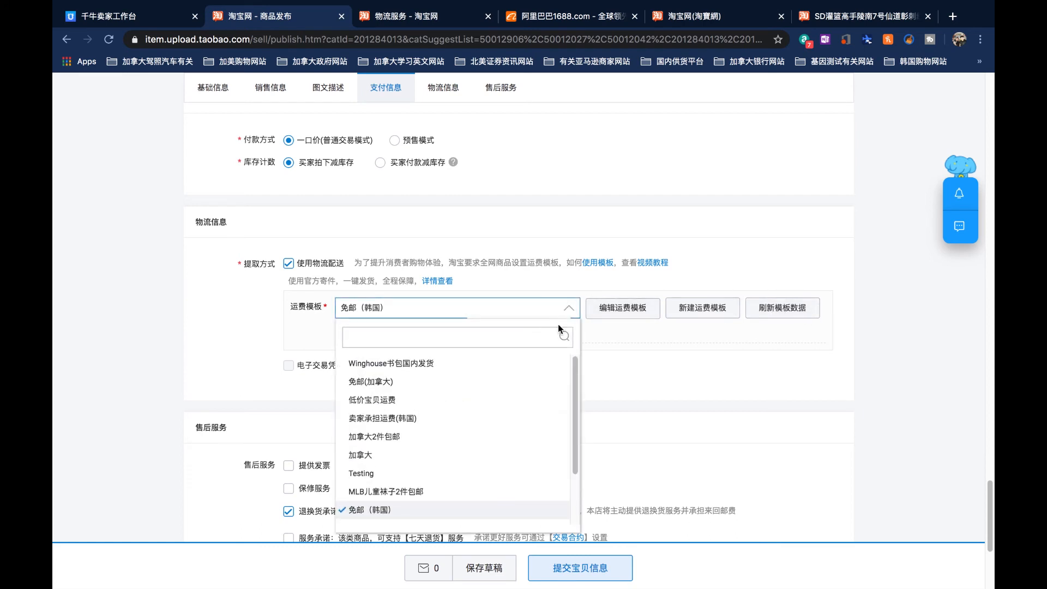
{"action": "left_click_drag", "start_coordinate": [574, 377], "coordinate": [574, 392]}
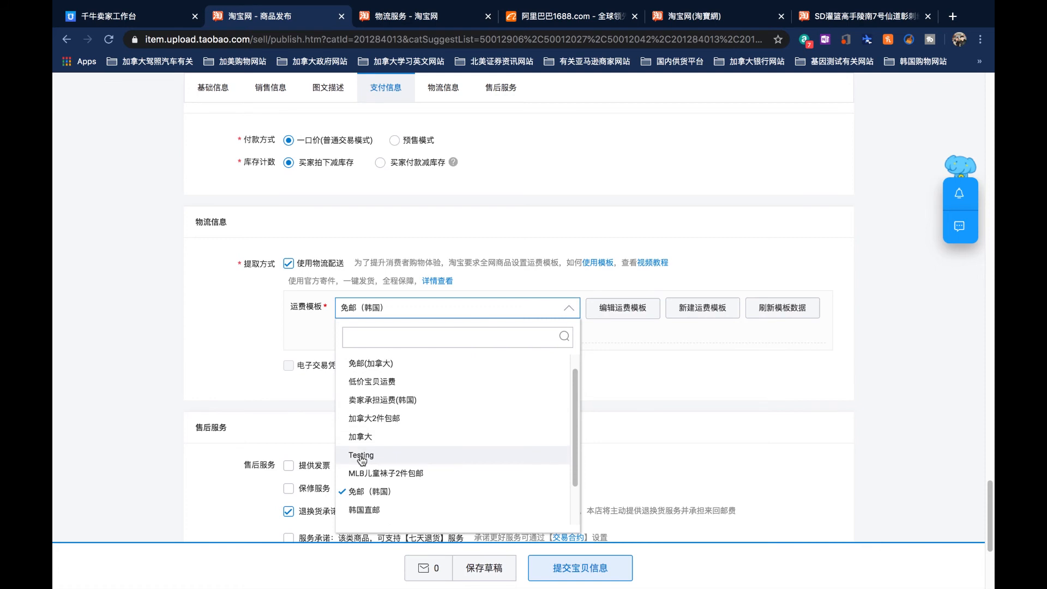
{"action": "left_click", "coordinate": [401, 455]}
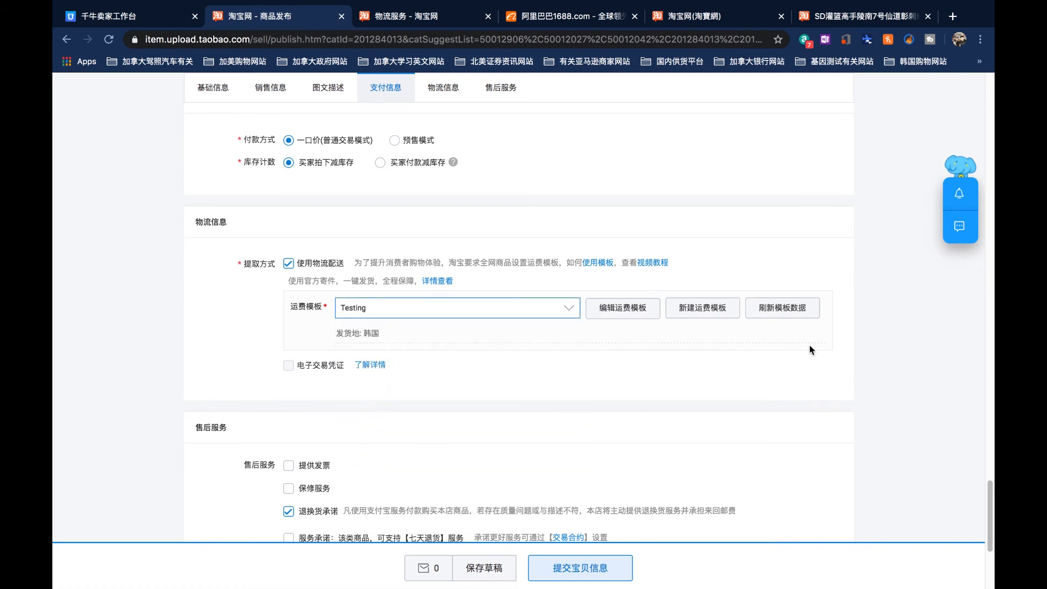
- Try out the 提供发票 and 保修服务 options in the 售后服务 section
{"action": "scroll", "coordinate": [809, 345], "scroll_direction": "down", "scroll_amount": 1}
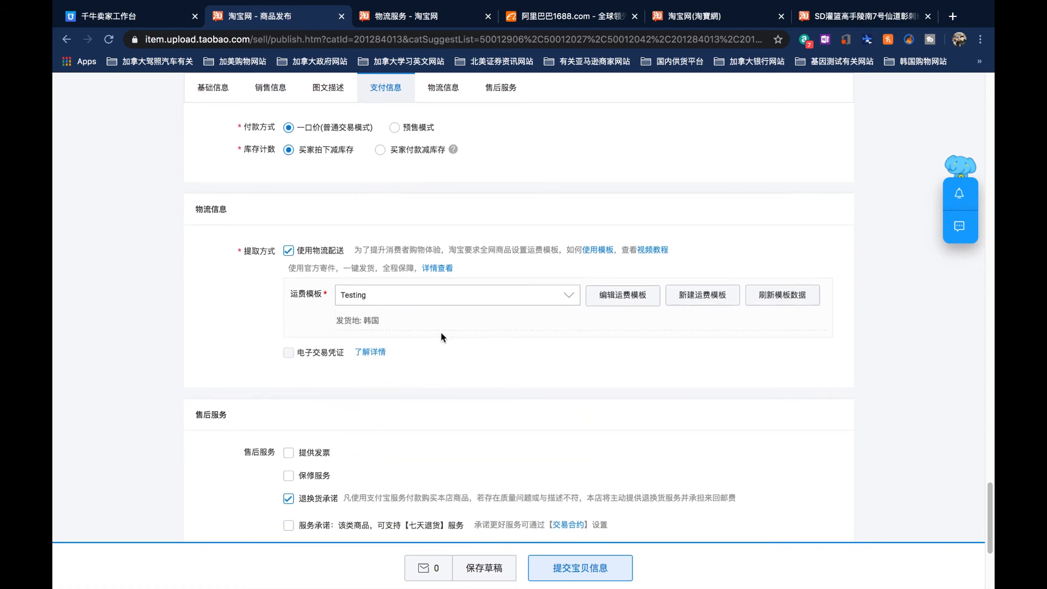
{"action": "scroll", "coordinate": [442, 332], "scroll_direction": "down", "scroll_amount": 2}
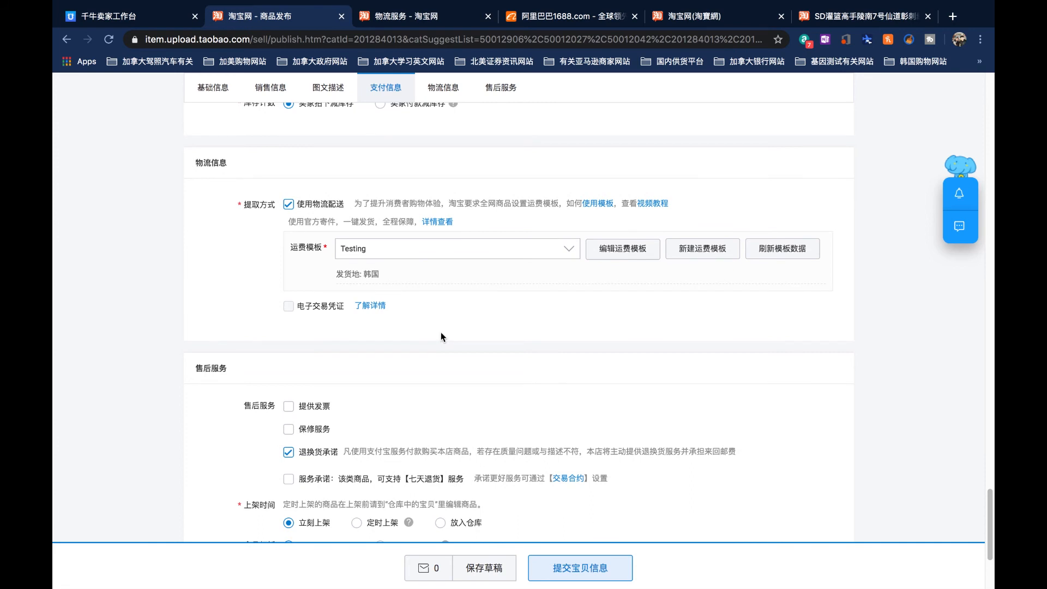
{"action": "scroll", "coordinate": [518, 311], "scroll_direction": "down", "scroll_amount": 5}
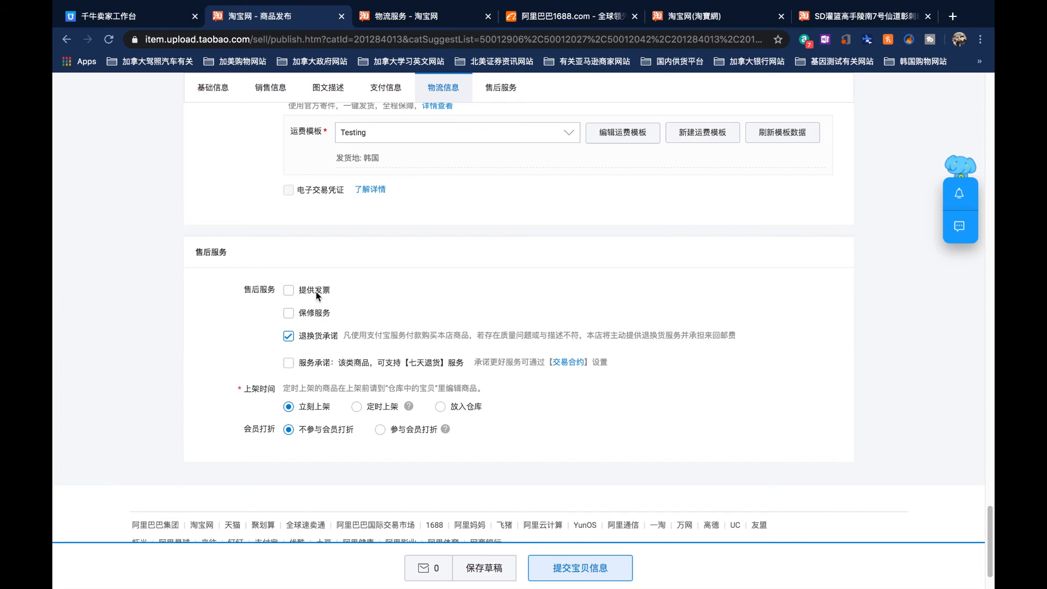
{"action": "left_click", "coordinate": [288, 290]}
{"action": "left_click", "coordinate": [290, 290]}
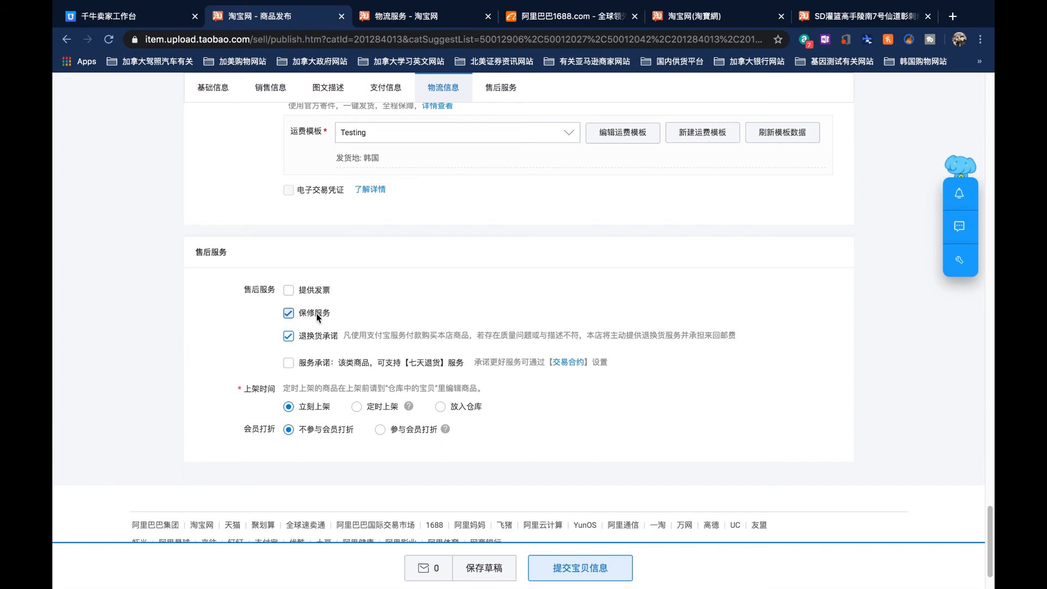
- Read the 退换货承诺 terms on returns, exchanges and return postage in the 售后服务 section
{"action": "left_click", "coordinate": [289, 336]}
{"action": "left_click_drag", "start_coordinate": [288, 339], "coordinate": [737, 341]}
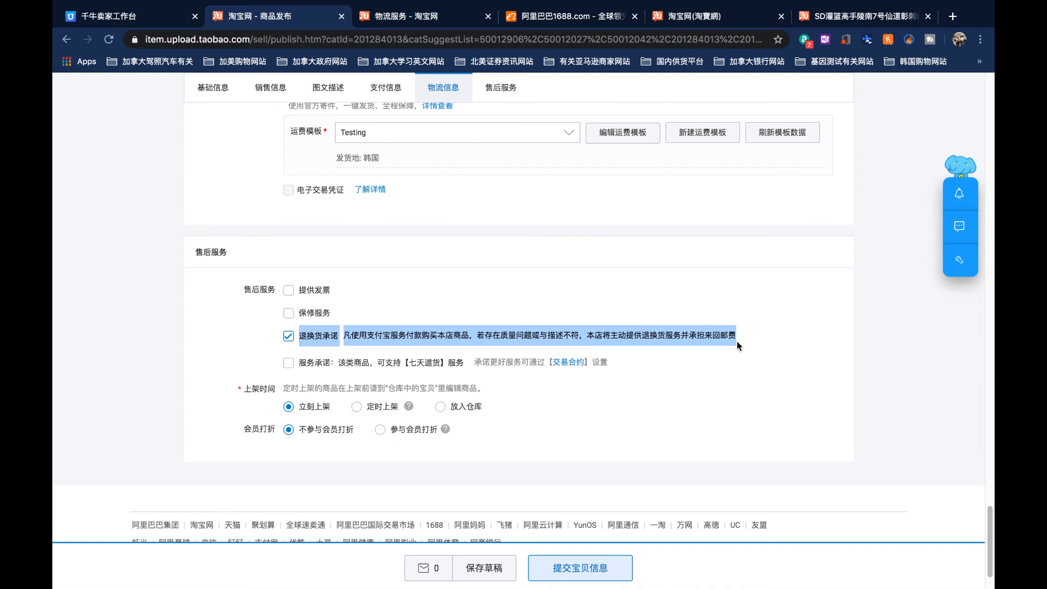
{"action": "left_click", "coordinate": [737, 341]}
{"action": "left_click_drag", "start_coordinate": [299, 342], "coordinate": [741, 341]}
{"action": "left_click", "coordinate": [741, 341]}
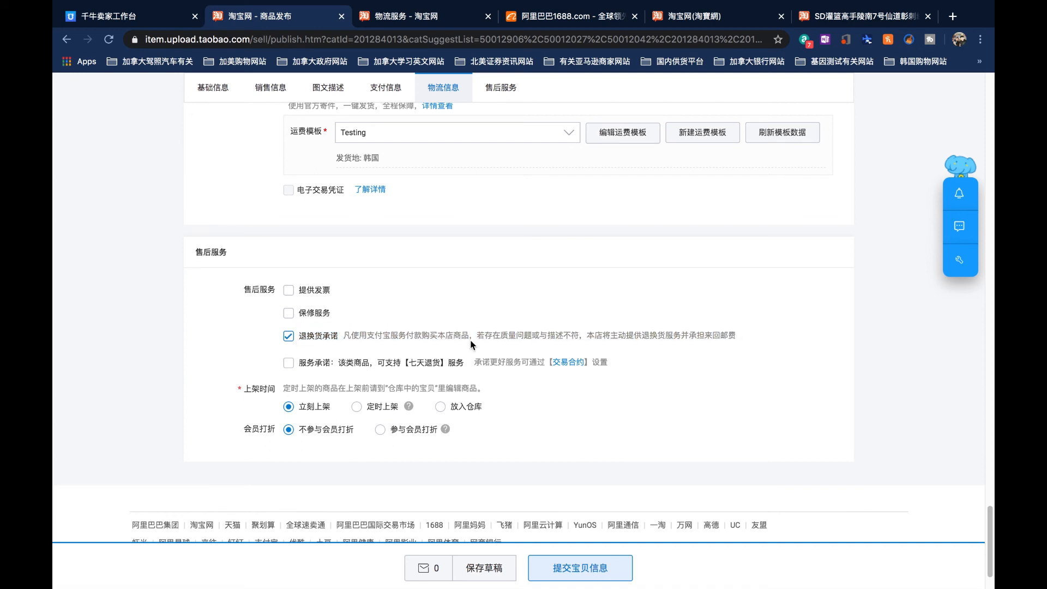
{"action": "left_click_drag", "start_coordinate": [301, 340], "coordinate": [355, 342]}
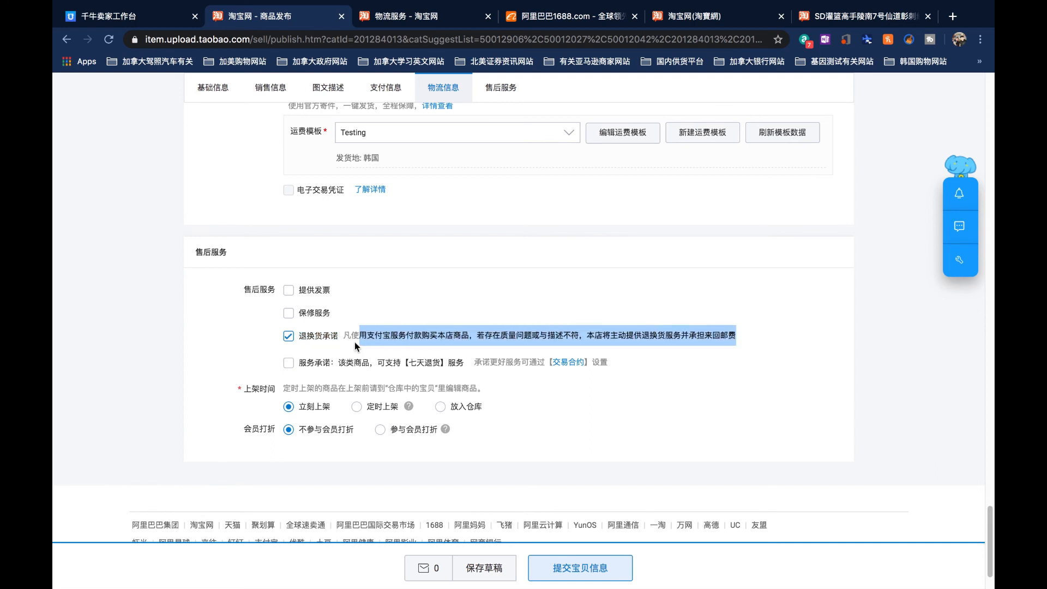
{"action": "left_click", "coordinate": [303, 340]}
{"action": "left_click", "coordinate": [292, 334]}
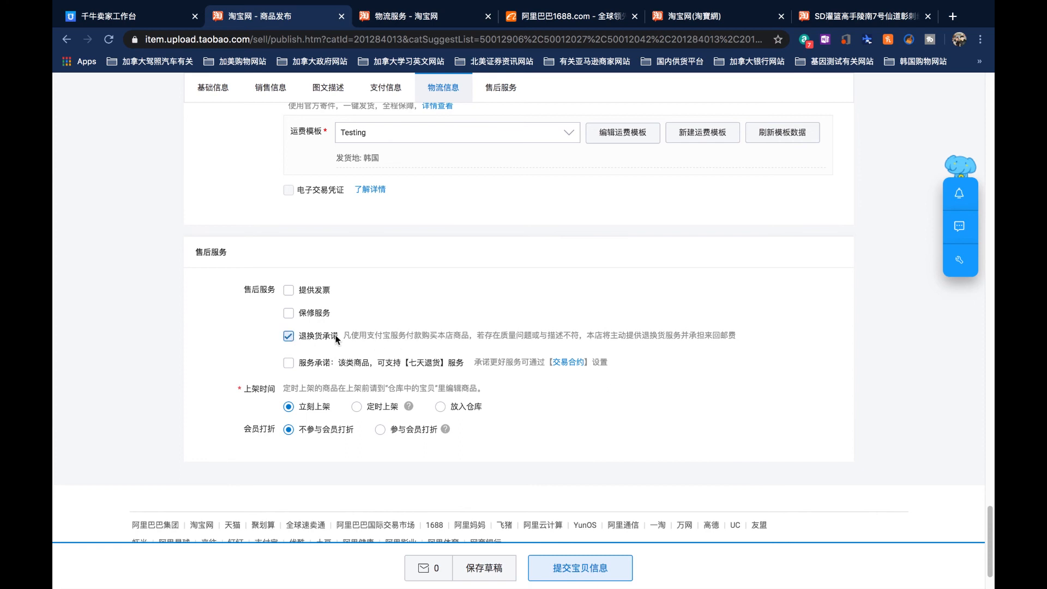
- Read the 服务承诺 terms for 【七天退货】 and enable 退换货承诺 as the listing's after-sales commitment
{"action": "scroll", "coordinate": [436, 349], "scroll_direction": "down", "scroll_amount": 1}
{"action": "left_click_drag", "start_coordinate": [305, 328], "coordinate": [572, 328]}
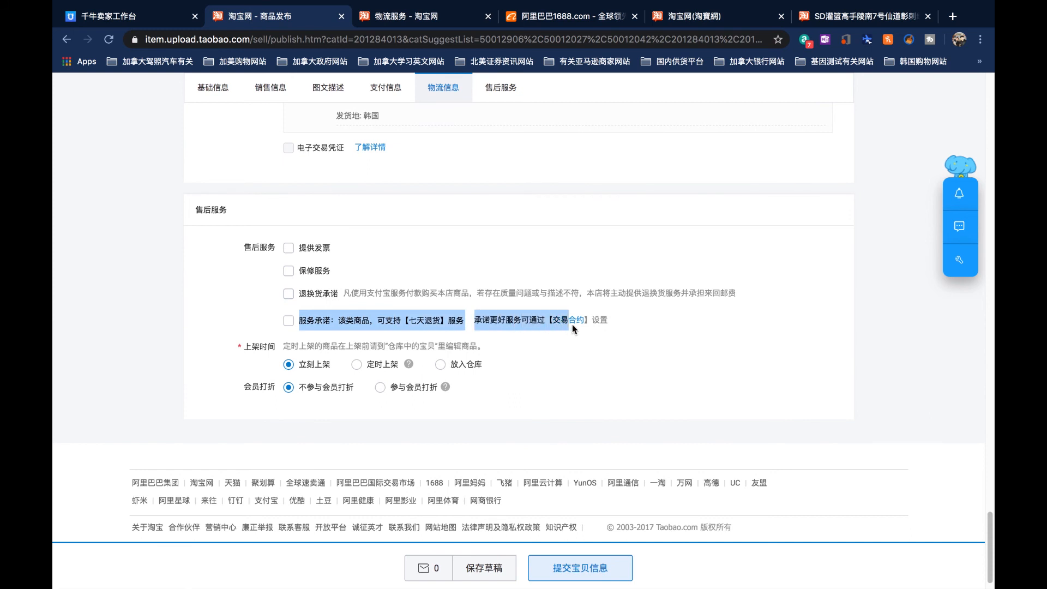
{"action": "left_click", "coordinate": [629, 324]}
{"action": "left_click_drag", "start_coordinate": [614, 320], "coordinate": [312, 320]}
{"action": "left_click", "coordinate": [300, 325]}
{"action": "left_click", "coordinate": [299, 322]}
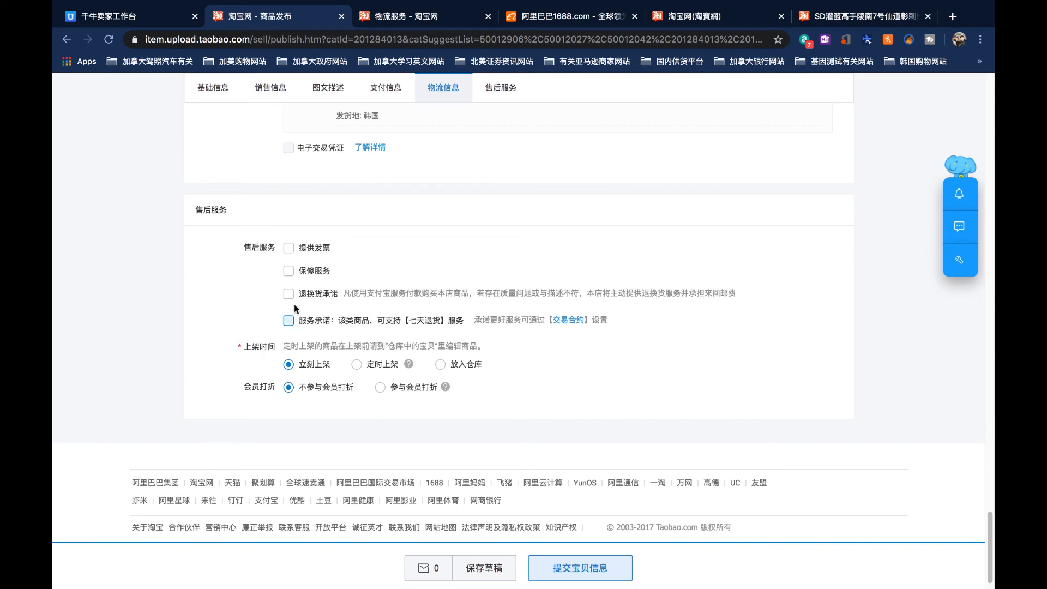
{"action": "left_click_drag", "start_coordinate": [361, 325], "coordinate": [604, 329]}
{"action": "left_click", "coordinate": [618, 322]}
{"action": "mouse_move", "coordinate": [299, 320]}
{"action": "left_mouse_down"}
{"action": "mouse_move", "coordinate": [627, 319]}
{"action": "mouse_move", "coordinate": [312, 325]}
{"action": "left_mouse_up"}
{"action": "left_click", "coordinate": [344, 313]}
{"action": "scroll", "coordinate": [558, 284], "scroll_direction": "down", "scroll_amount": 1}
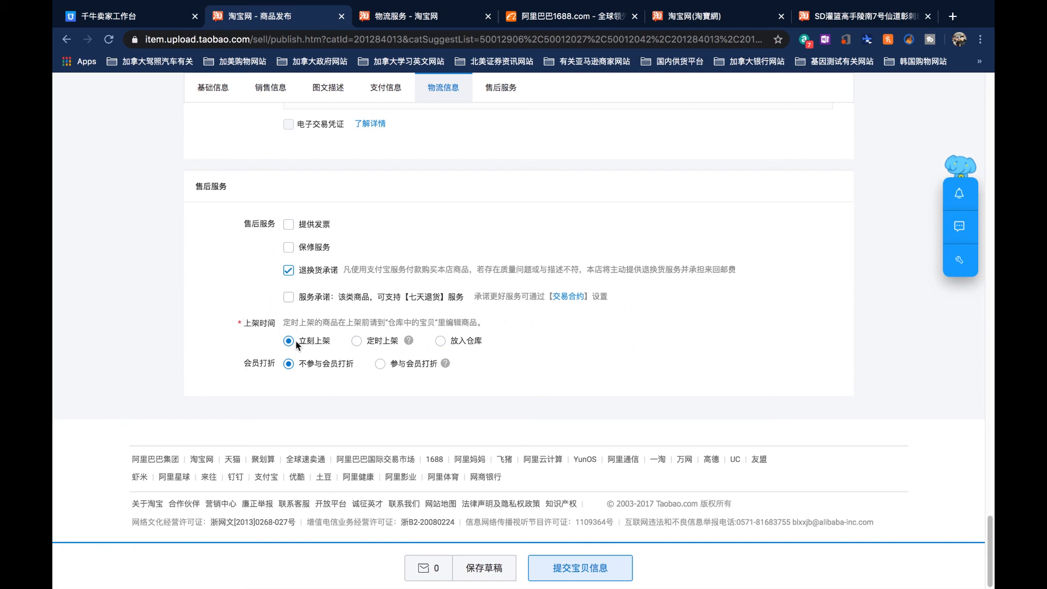
- Try 定时上架 and 放入仓库 as the 上架时间, and return to 立刻上架
{"action": "left_click", "coordinate": [358, 342]}
{"action": "left_click", "coordinate": [382, 369]}
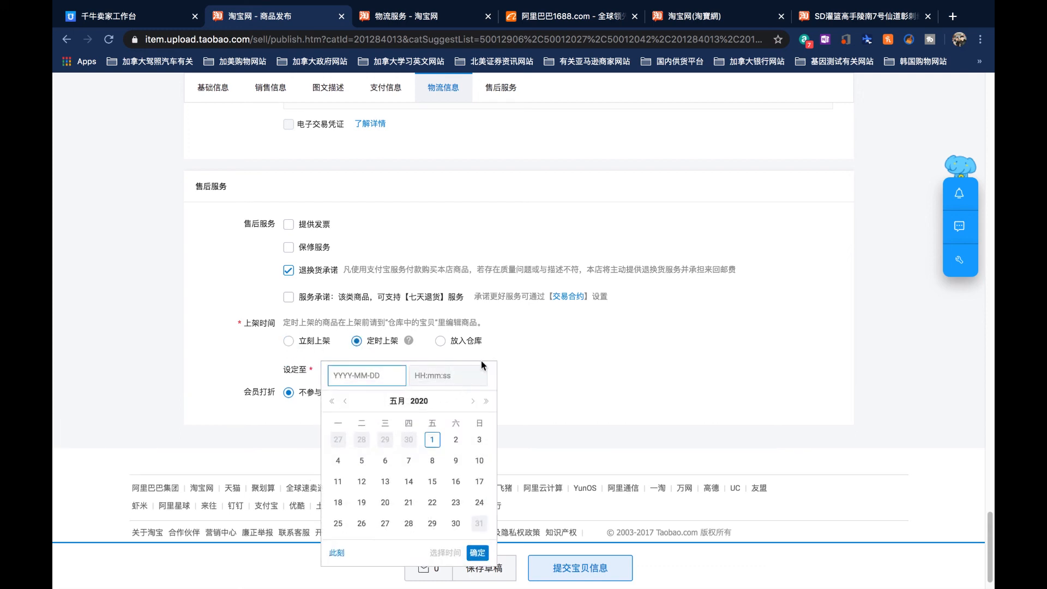
{"action": "left_click", "coordinate": [440, 341]}
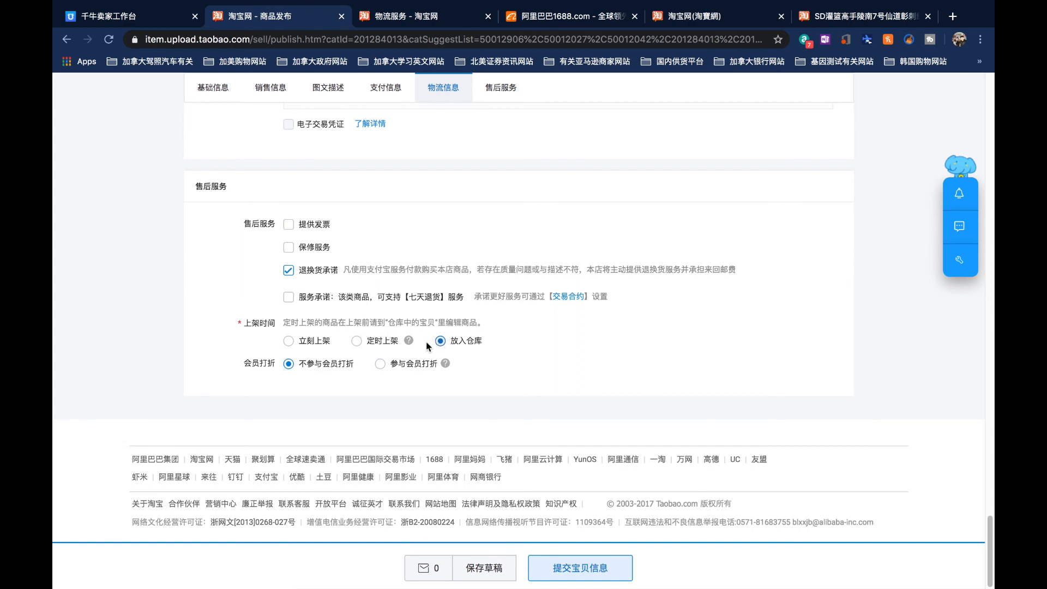
{"action": "left_click", "coordinate": [292, 340]}
- Try 参与会员打折 for the 会员打折 setting and return to 不参与会员打折
{"action": "left_click", "coordinate": [380, 364]}
{"action": "left_click", "coordinate": [320, 364]}
{"action": "left_click", "coordinate": [380, 364]}
{"action": "left_click", "coordinate": [289, 364]}
{"action": "left_click", "coordinate": [381, 365]}
{"action": "mouse_move", "coordinate": [444, 368]}
{"action": "left_click", "coordinate": [288, 364]}
- Review the completed listing from 基础信息 to 售后服务 and submit it for publication
{"action": "scroll", "coordinate": [530, 366], "scroll_direction": "up", "scroll_amount": 20}
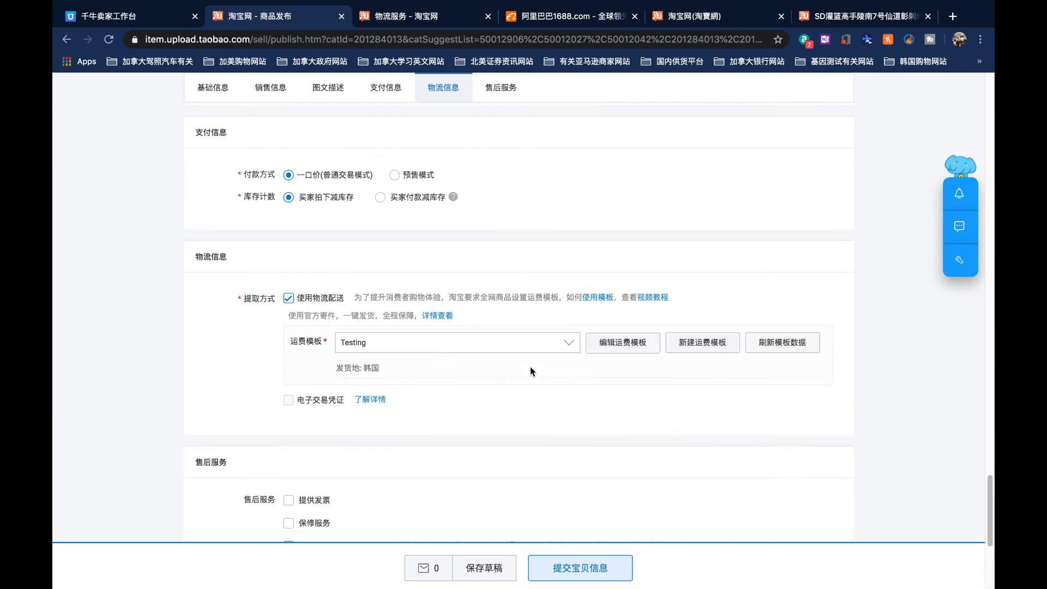
{"action": "scroll", "coordinate": [530, 366], "scroll_direction": "up", "scroll_amount": 15}
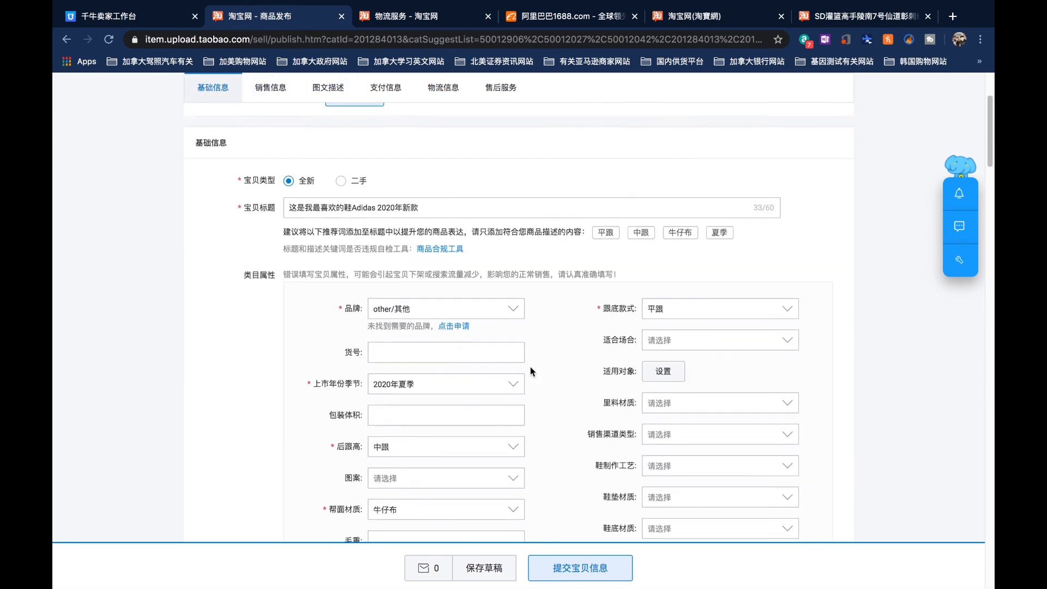
{"action": "scroll", "coordinate": [529, 367], "scroll_direction": "down", "scroll_amount": 10}
{"action": "scroll", "coordinate": [530, 366], "scroll_direction": "down", "scroll_amount": 5}
{"action": "scroll", "coordinate": [530, 367], "scroll_direction": "up", "scroll_amount": 15}
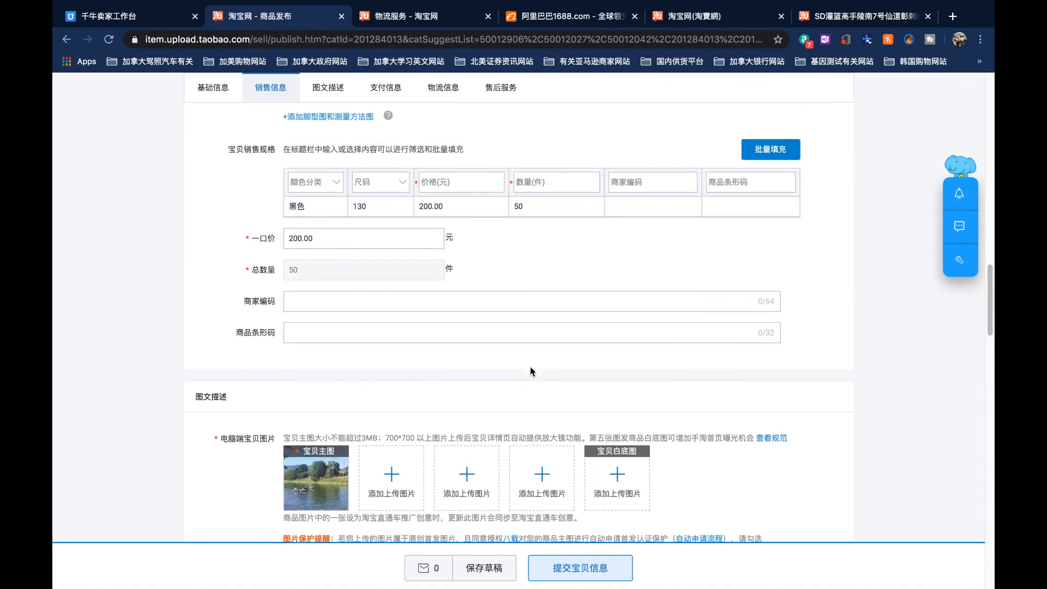
{"action": "scroll", "coordinate": [530, 369], "scroll_direction": "up", "scroll_amount": 7}
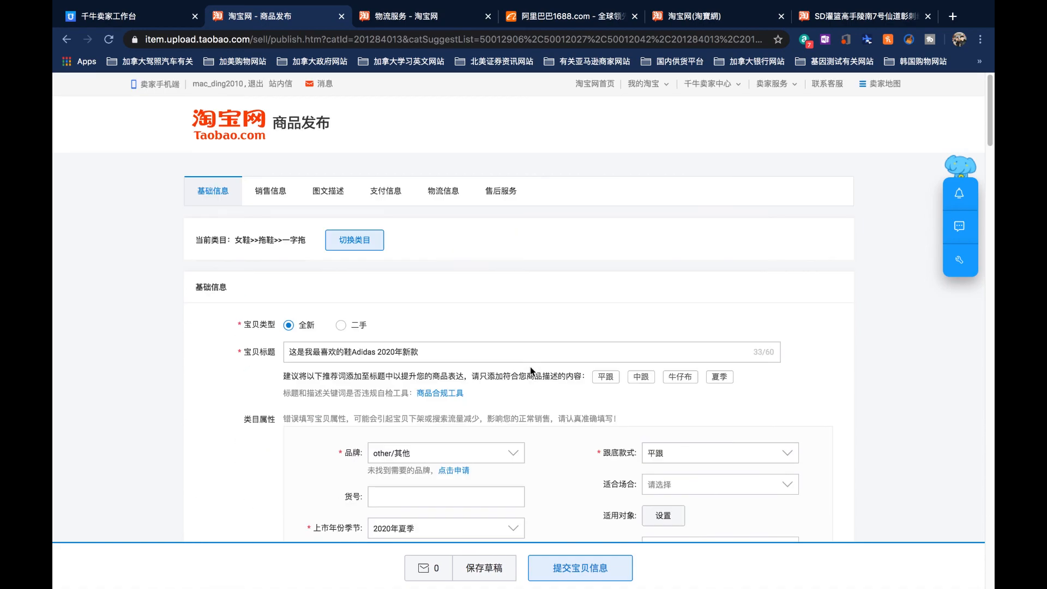
{"action": "scroll", "coordinate": [532, 369], "scroll_direction": "down", "scroll_amount": 20}
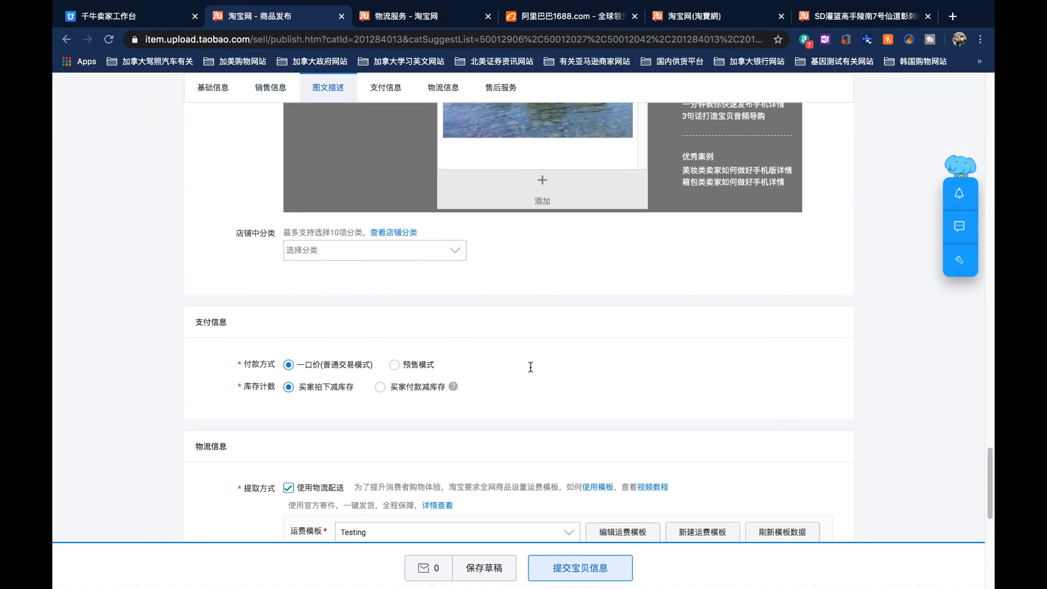
{"action": "scroll", "coordinate": [604, 388], "scroll_direction": "down", "scroll_amount": 10}
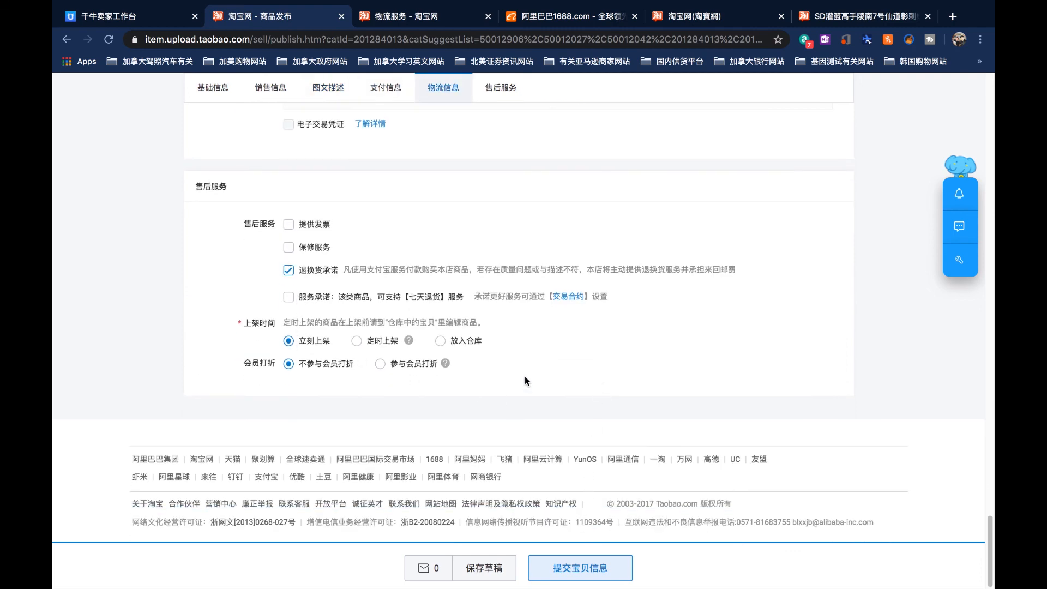
{"action": "left_click", "coordinate": [579, 567]}
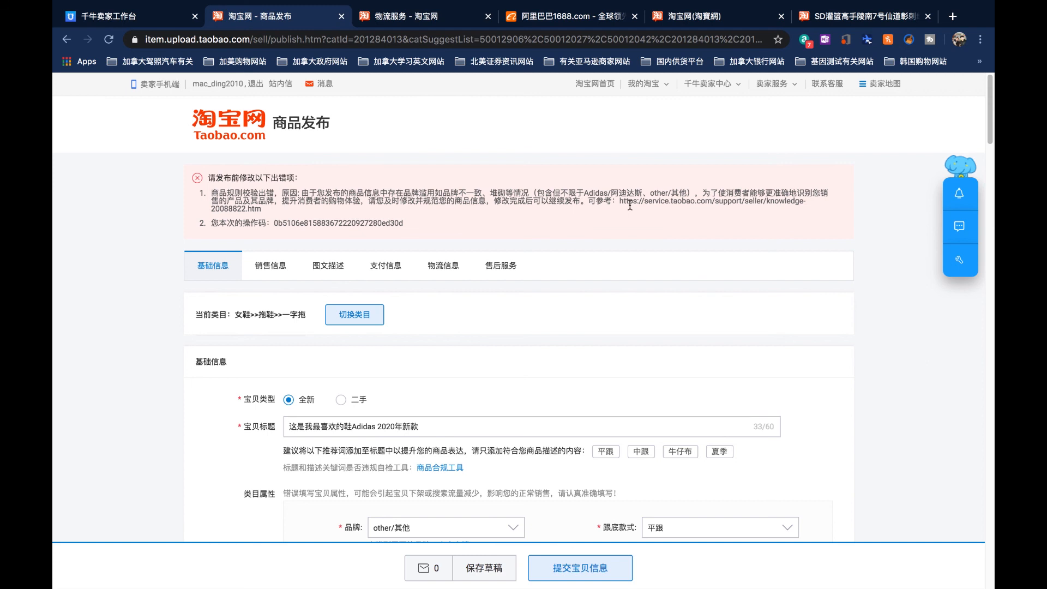
- Read the submission errors and go through the whole form for the fields that need correcting
{"action": "scroll", "coordinate": [616, 218], "scroll_direction": "down", "scroll_amount": 1}
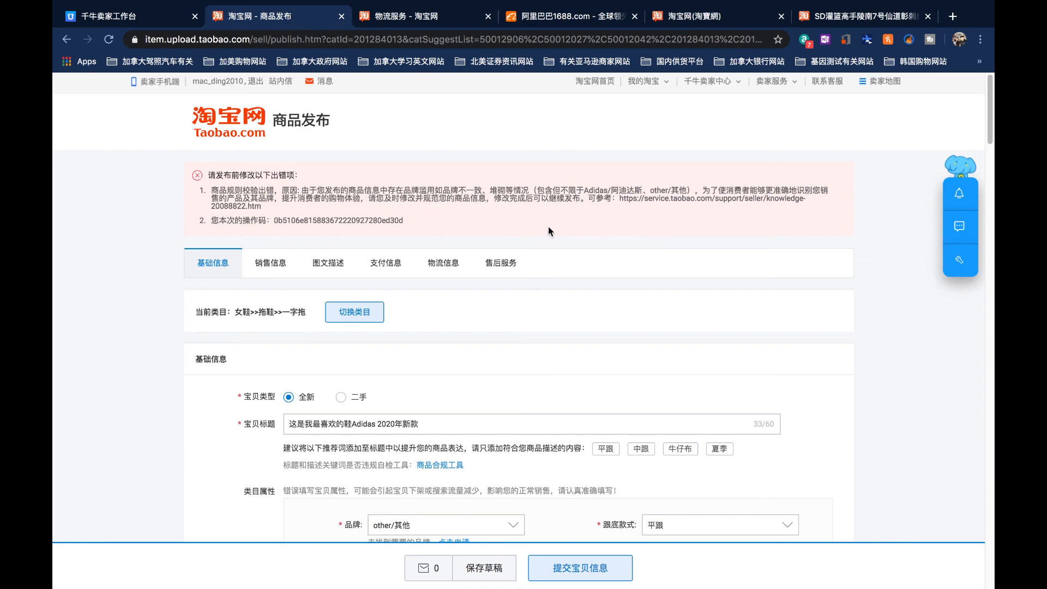
{"action": "scroll", "coordinate": [548, 227], "scroll_direction": "down", "scroll_amount": 10}
{"action": "scroll", "coordinate": [518, 264], "scroll_direction": "up", "scroll_amount": 10}
{"action": "scroll", "coordinate": [518, 263], "scroll_direction": "down", "scroll_amount": 20}
{"action": "scroll", "coordinate": [577, 286], "scroll_direction": "down", "scroll_amount": 15}
{"action": "scroll", "coordinate": [587, 295], "scroll_direction": "up", "scroll_amount": 20}
{"action": "scroll", "coordinate": [552, 291], "scroll_direction": "up", "scroll_amount": 15}
{"action": "scroll", "coordinate": [552, 290], "scroll_direction": "up", "scroll_amount": 5}
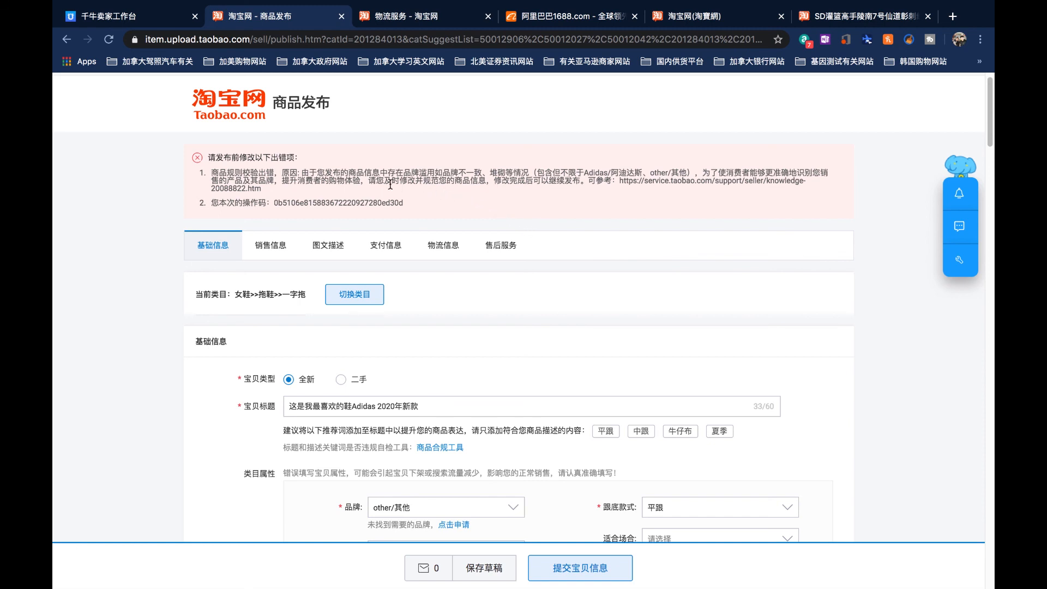
- Reread the first error item and compare it with the title, brand and other 基础信息 entries
{"action": "left_click_drag", "start_coordinate": [328, 179], "coordinate": [666, 184]}
{"action": "left_click", "coordinate": [722, 190]}
{"action": "scroll", "coordinate": [723, 218], "scroll_direction": "down", "scroll_amount": 5}
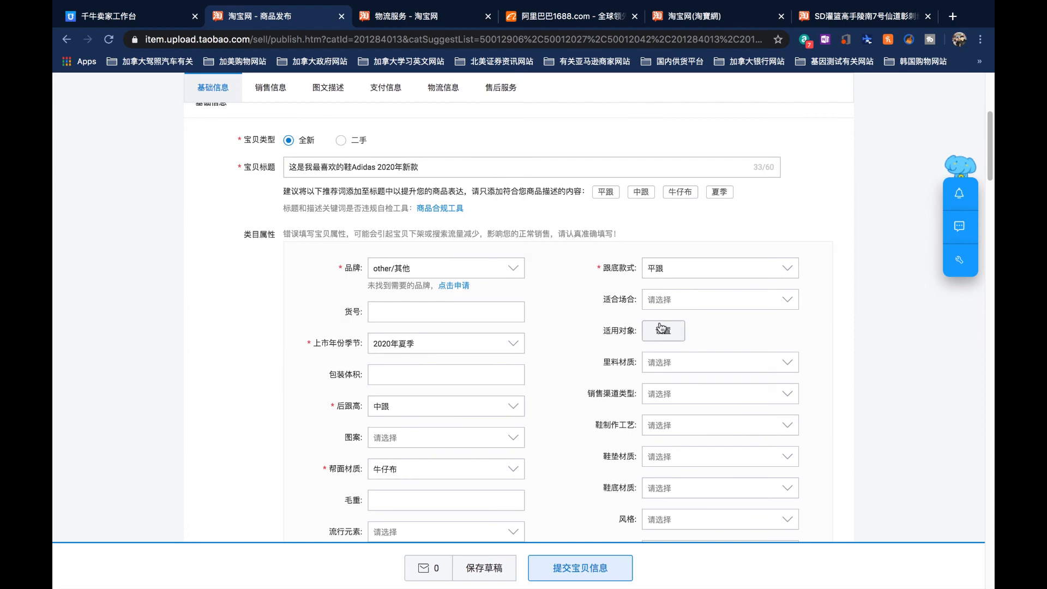
{"action": "scroll", "coordinate": [725, 246], "scroll_direction": "up", "scroll_amount": 5}
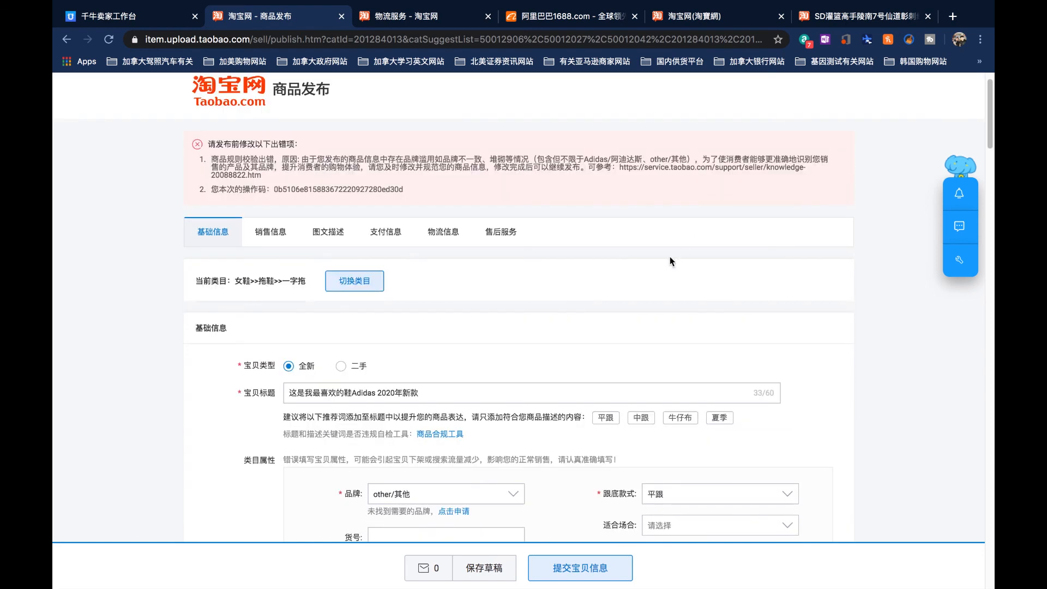
{"action": "scroll", "coordinate": [682, 244], "scroll_direction": "down", "scroll_amount": 6}
{"action": "scroll", "coordinate": [604, 270], "scroll_direction": "up", "scroll_amount": 2}
{"action": "scroll", "coordinate": [604, 270], "scroll_direction": "down", "scroll_amount": 15}
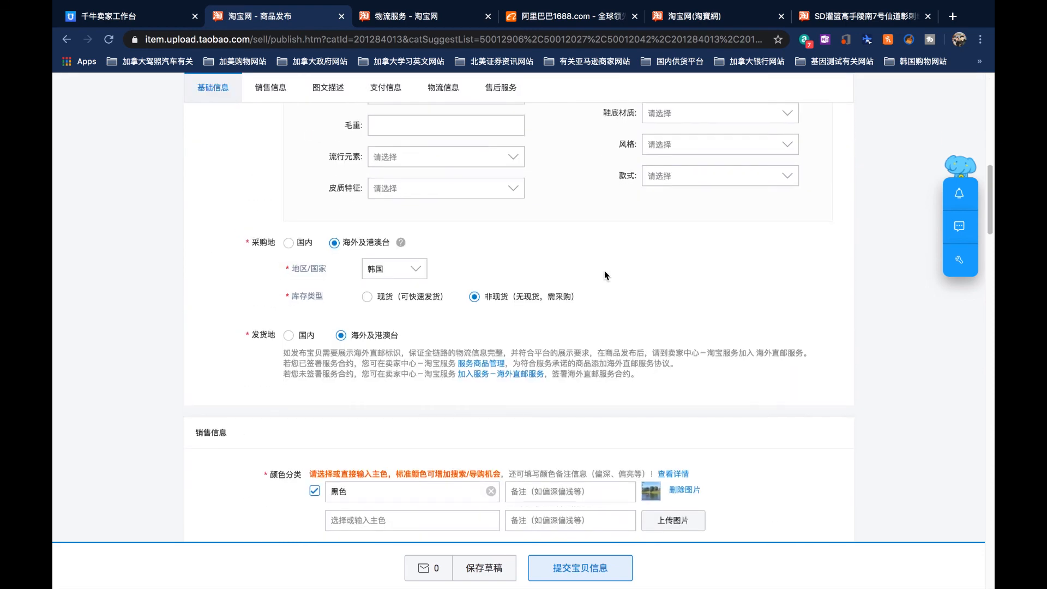
{"action": "scroll", "coordinate": [604, 270], "scroll_direction": "up", "scroll_amount": 12}
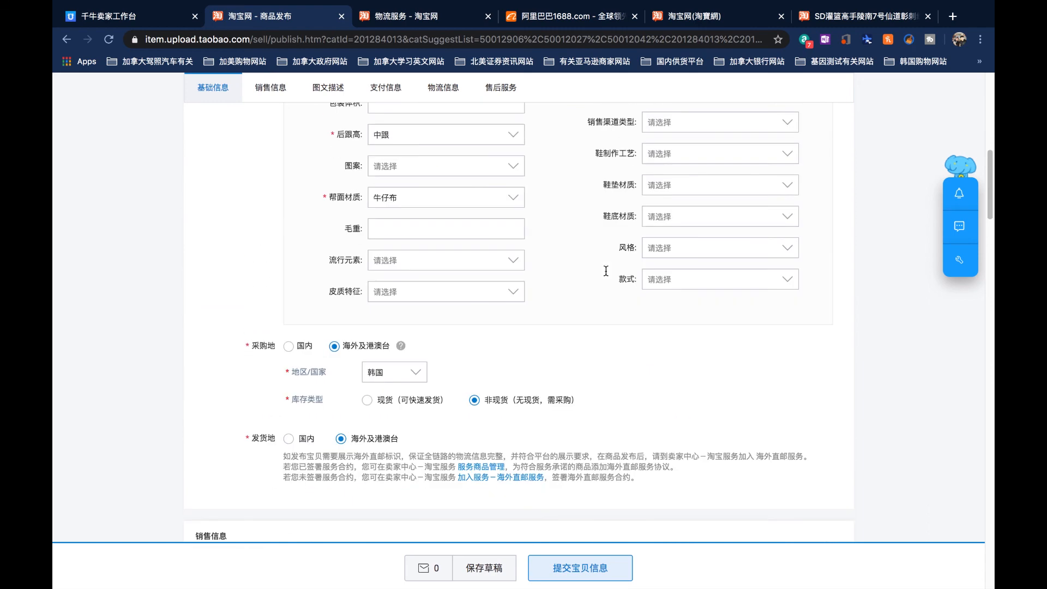
{"action": "scroll", "coordinate": [605, 271], "scroll_direction": "up", "scroll_amount": 2}
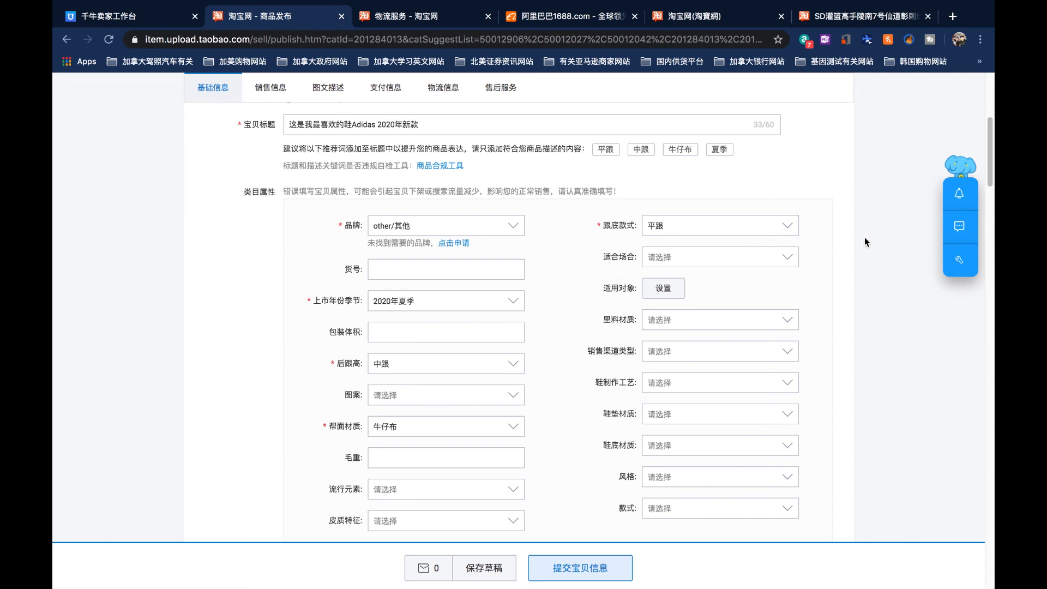
- Change the 跟底款式 attribute under 类目属性 to 平底
{"action": "left_click", "coordinate": [788, 225]}
{"action": "left_click", "coordinate": [788, 226]}
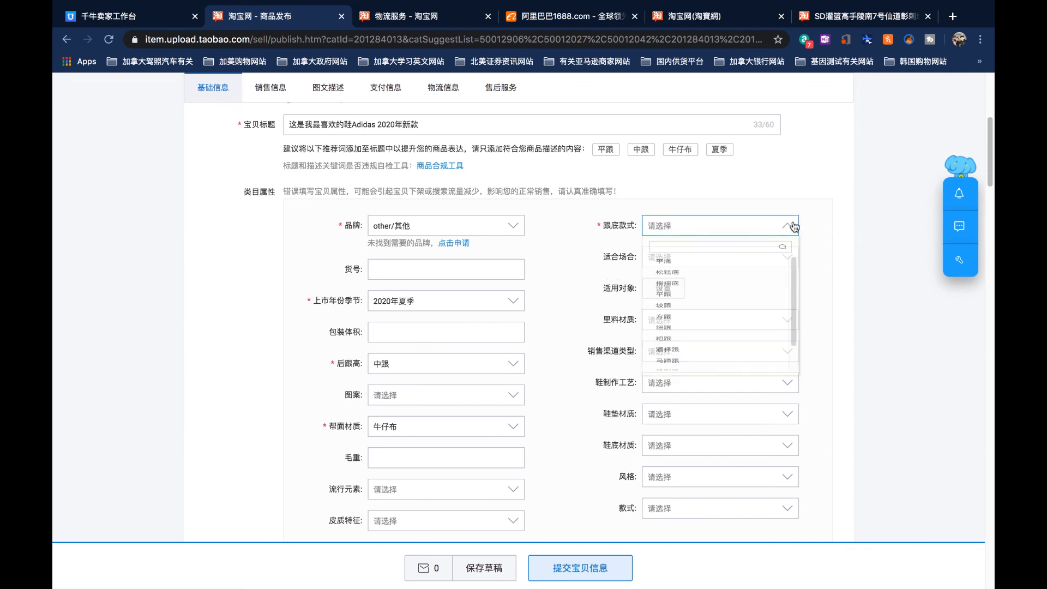
{"action": "left_click", "coordinate": [734, 224]}
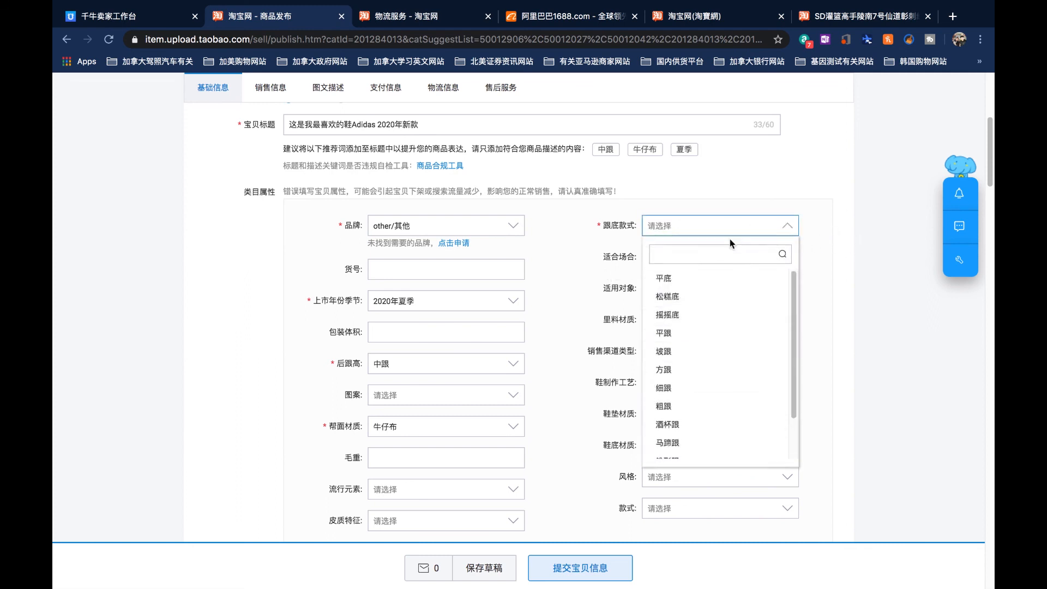
{"action": "left_click", "coordinate": [721, 281]}
{"action": "scroll", "coordinate": [850, 300], "scroll_direction": "down", "scroll_amount": 2}
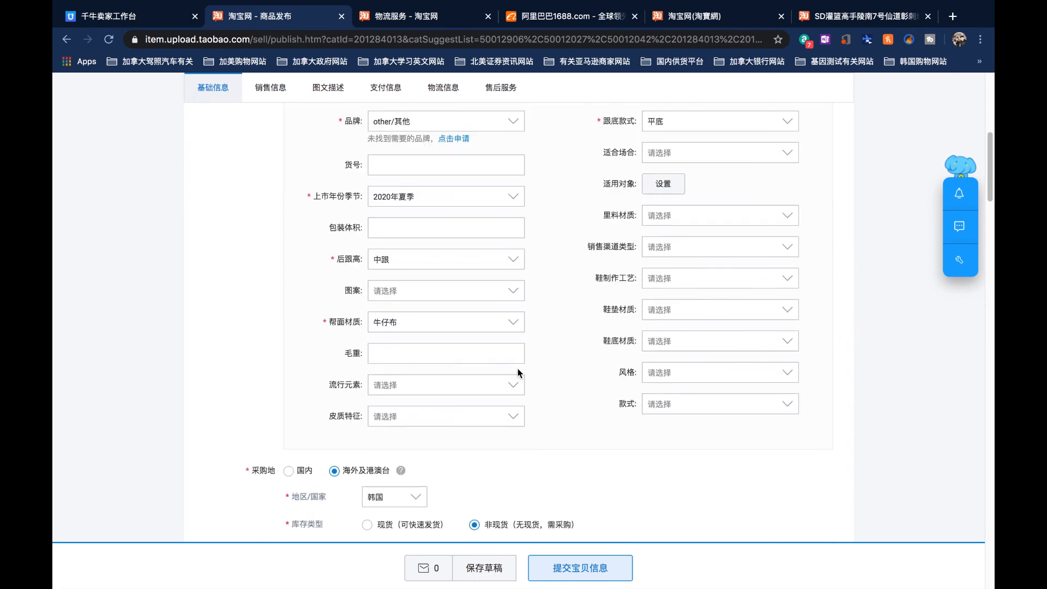
- Search the 品牌 options under 类目属性 for Adidas and set the brand to Adidas/三叶草
{"action": "scroll", "coordinate": [541, 363], "scroll_direction": "up", "scroll_amount": 3}
{"action": "scroll", "coordinate": [542, 358], "scroll_direction": "down", "scroll_amount": 1}
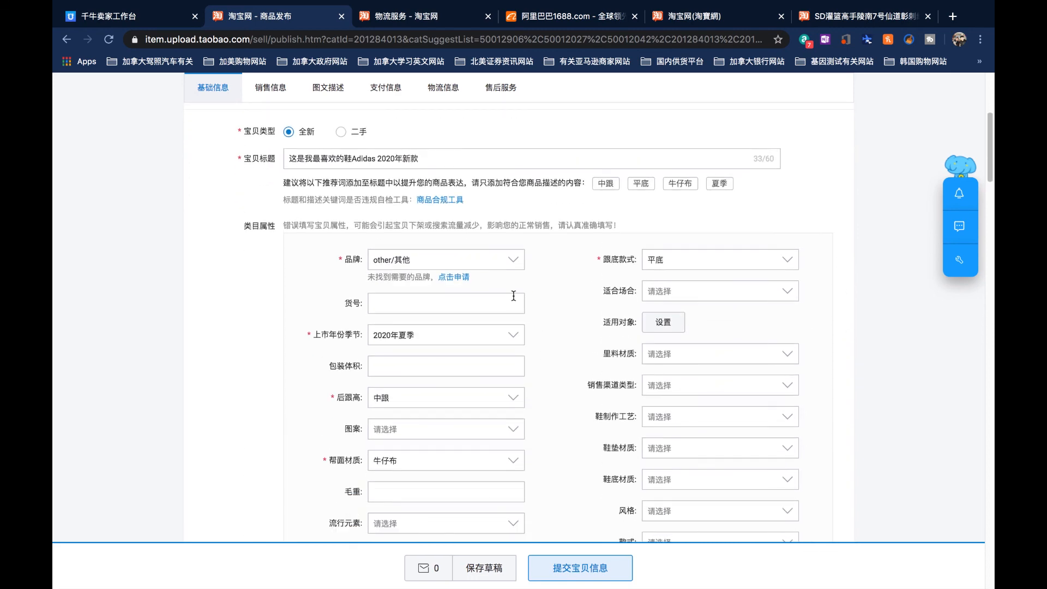
{"action": "left_click", "coordinate": [467, 262]}
{"action": "type", "text": "a"}
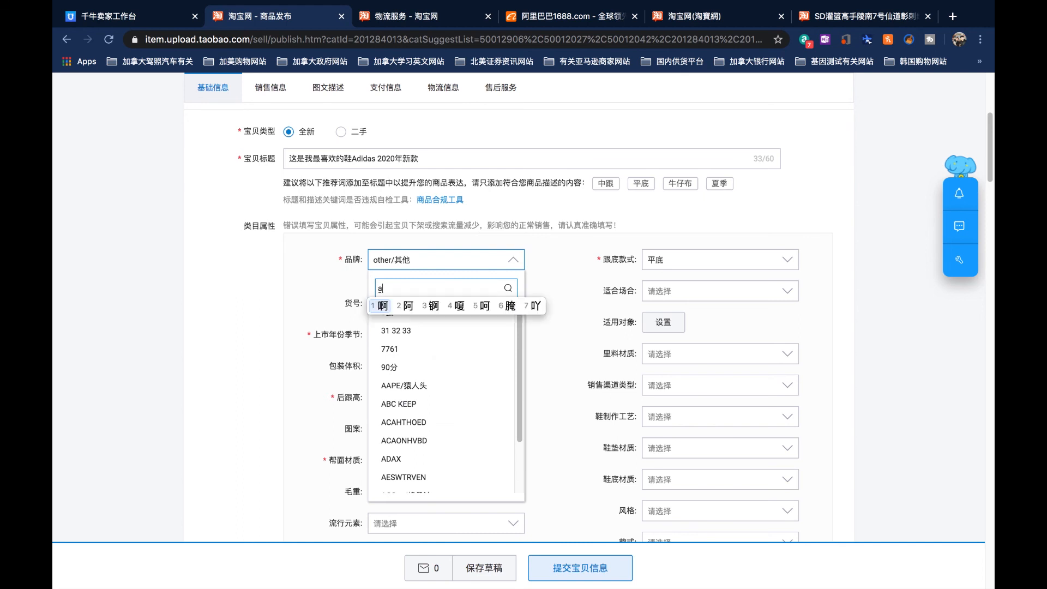
{"action": "key", "text": "BackSpace"}
{"action": "type", "text": "Ad"}
{"action": "key", "text": "BackSpace"}
{"action": "key", "text": "BackSpace"}
{"action": "type", "text": "A"}
{"action": "key", "text": "BackSpace"}
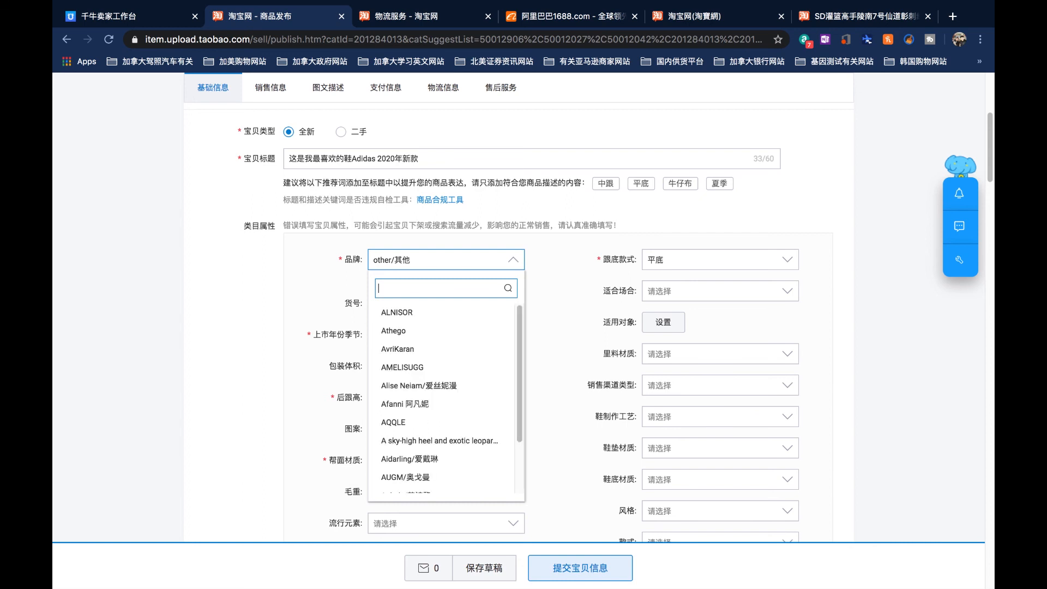
{"action": "type", "text": "A"}
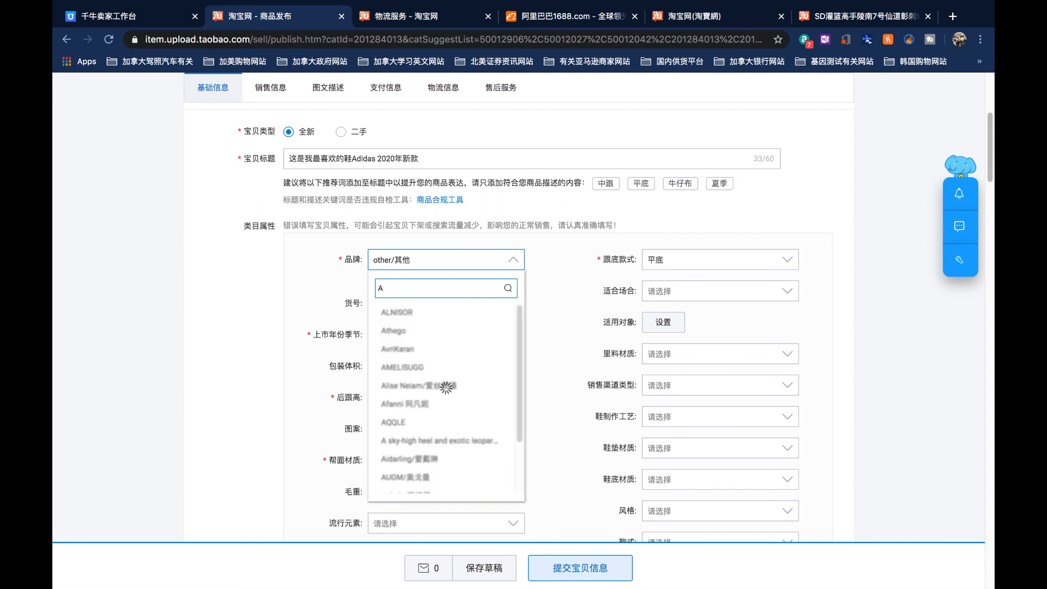
{"action": "type", "text": "didas"}
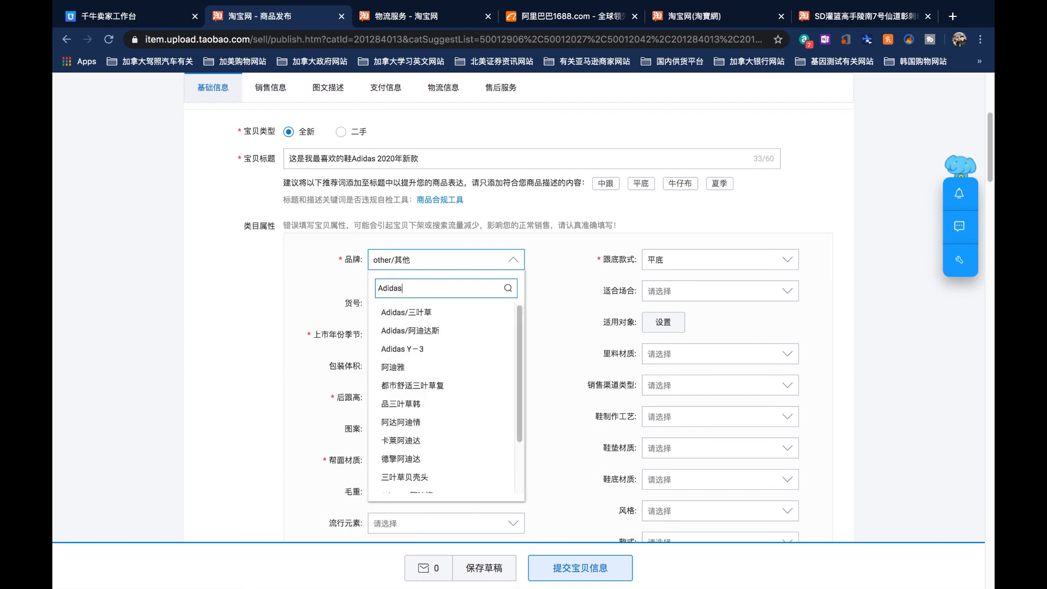
{"action": "left_click", "coordinate": [461, 312]}
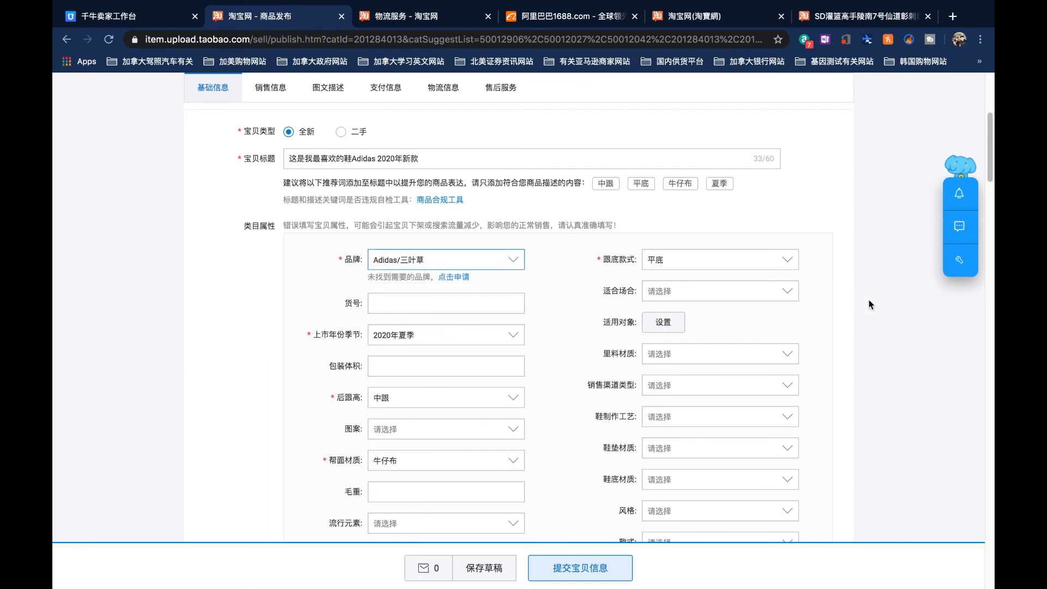
- Recheck the error notice and the whole form through 售后服务, and resubmit the listing for publication
{"action": "scroll", "coordinate": [879, 333], "scroll_direction": "down", "scroll_amount": 6}
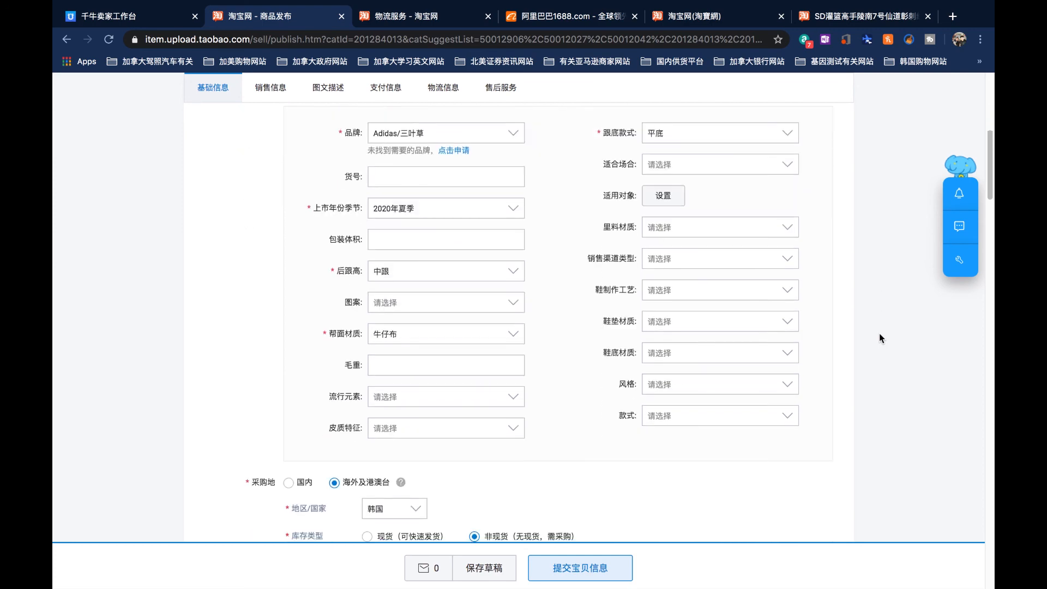
{"action": "scroll", "coordinate": [878, 332], "scroll_direction": "up", "scroll_amount": 11}
{"action": "scroll", "coordinate": [879, 335], "scroll_direction": "down", "scroll_amount": 1}
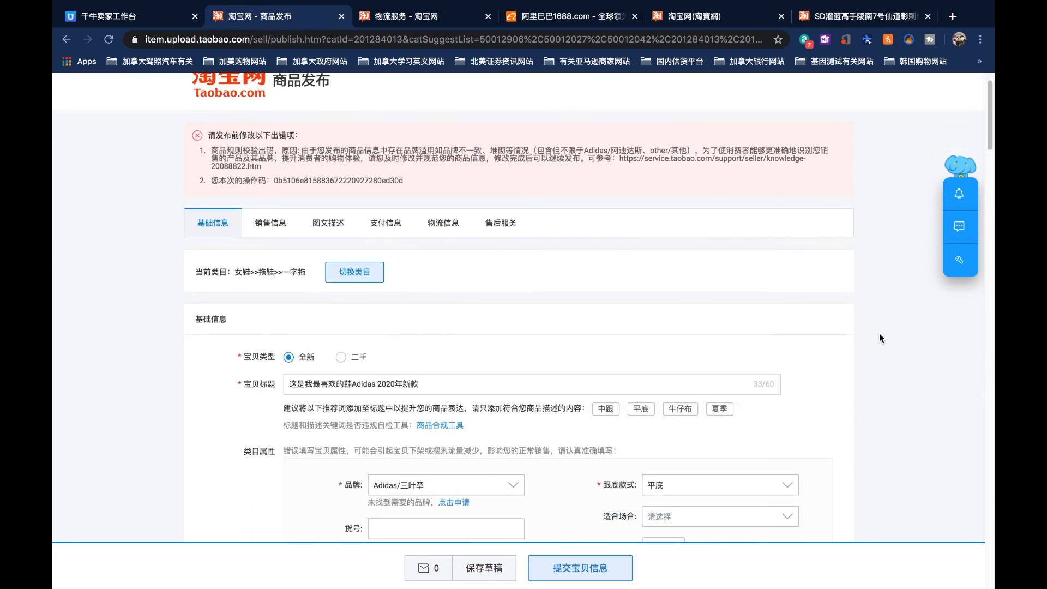
{"action": "scroll", "coordinate": [878, 330], "scroll_direction": "down", "scroll_amount": 14}
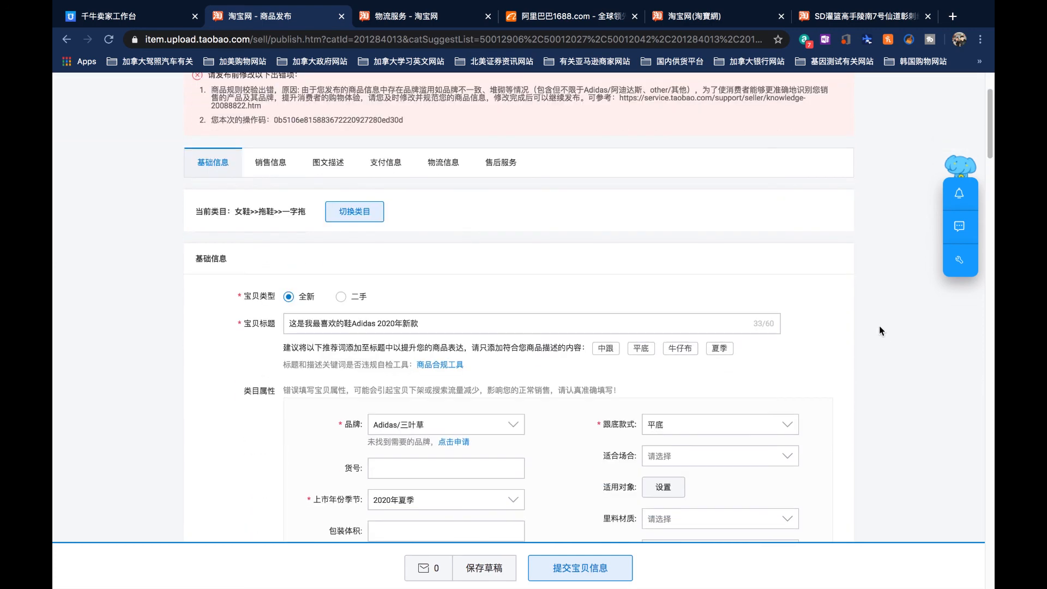
{"action": "scroll", "coordinate": [879, 326], "scroll_direction": "down", "scroll_amount": 20}
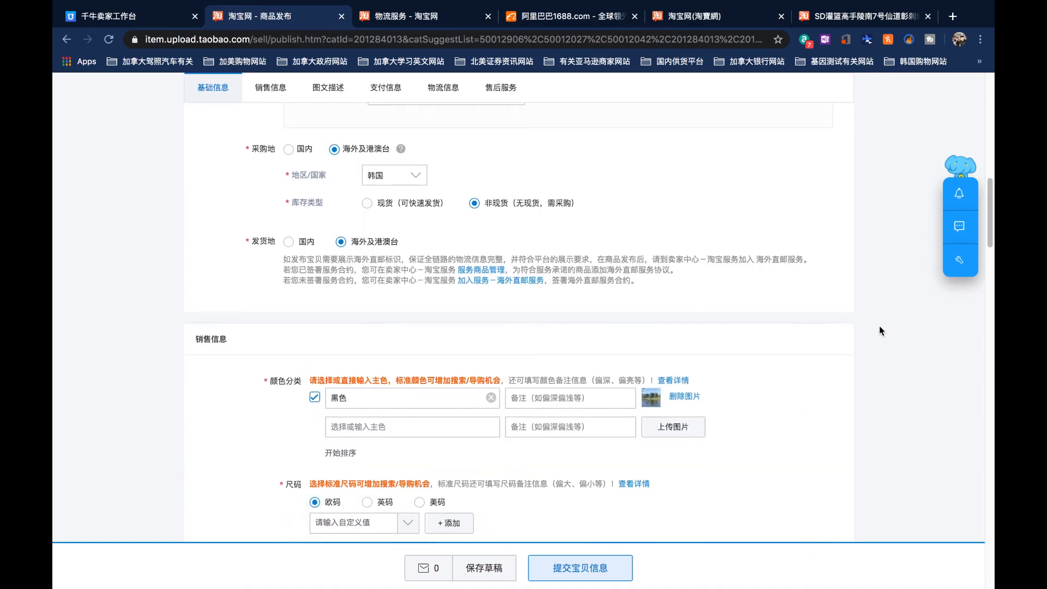
{"action": "scroll", "coordinate": [879, 326], "scroll_direction": "down", "scroll_amount": 15}
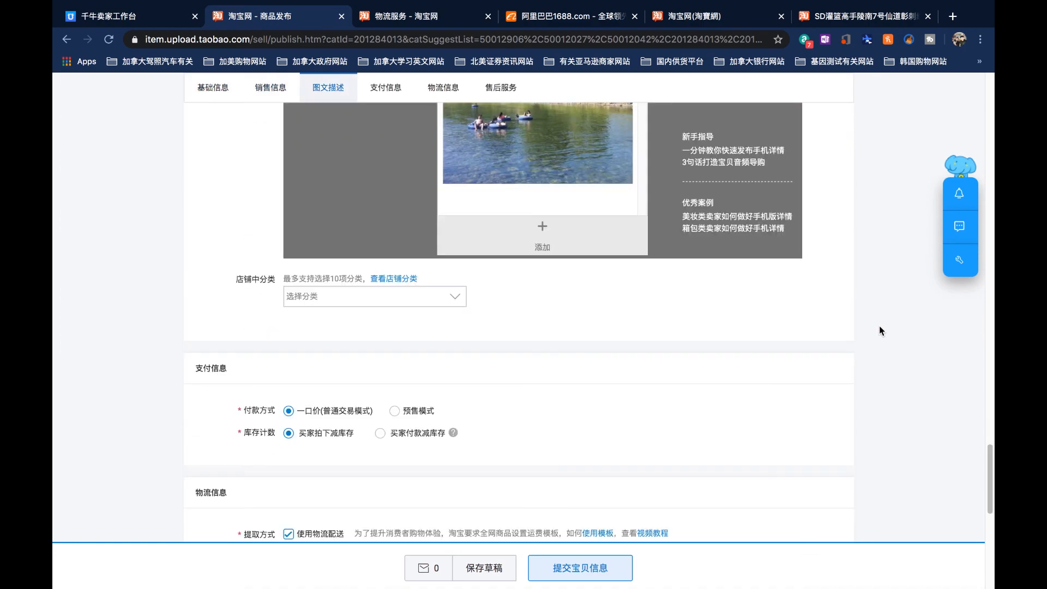
{"action": "scroll", "coordinate": [879, 326], "scroll_direction": "up", "scroll_amount": 20}
{"action": "scroll", "coordinate": [878, 330], "scroll_direction": "up", "scroll_amount": 20}
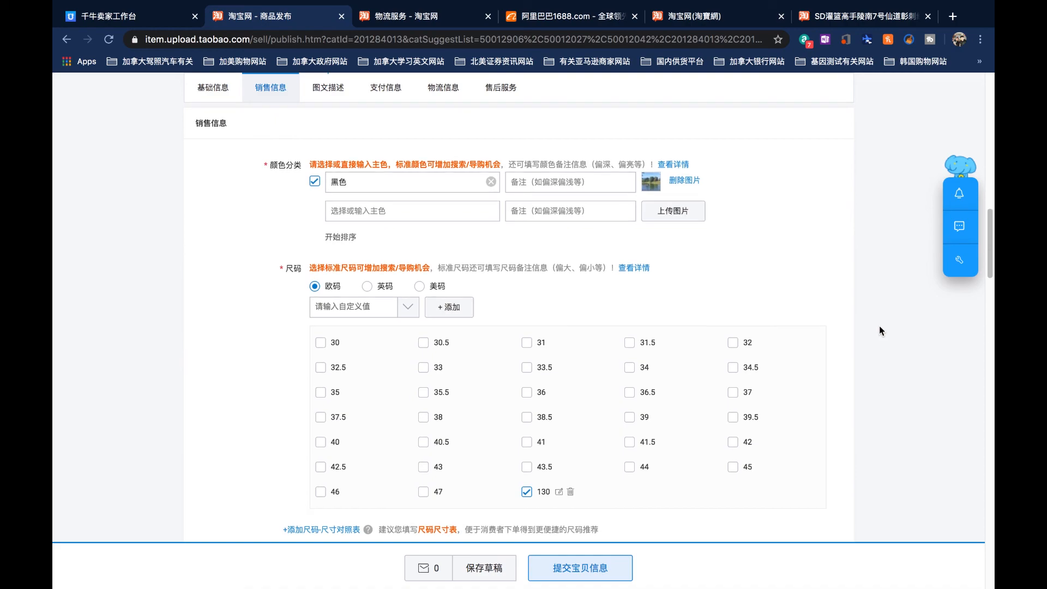
{"action": "scroll", "coordinate": [886, 326], "scroll_direction": "down", "scroll_amount": 20}
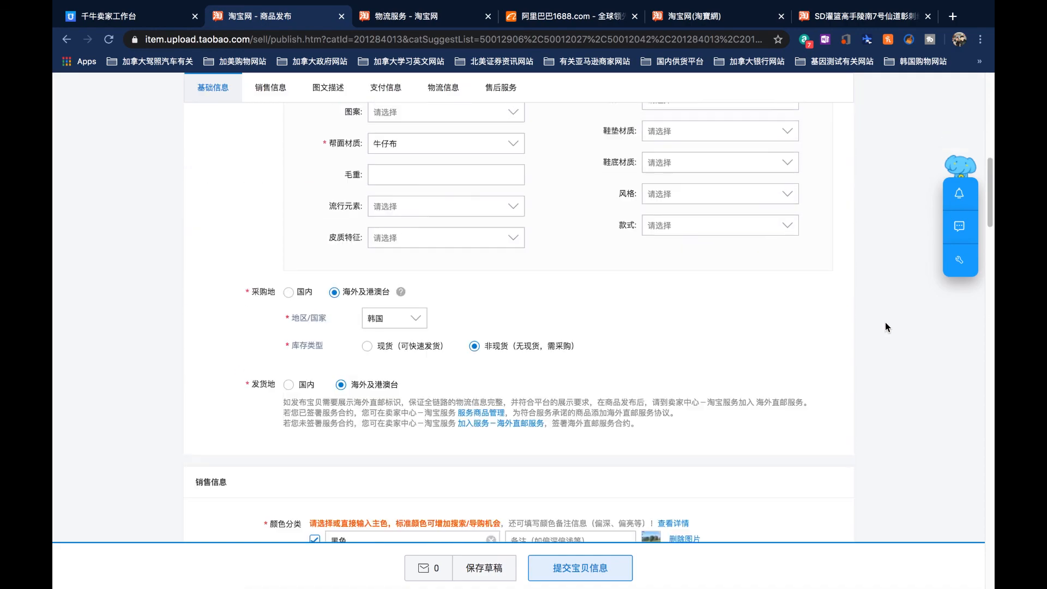
{"action": "scroll", "coordinate": [886, 323], "scroll_direction": "down", "scroll_amount": 10}
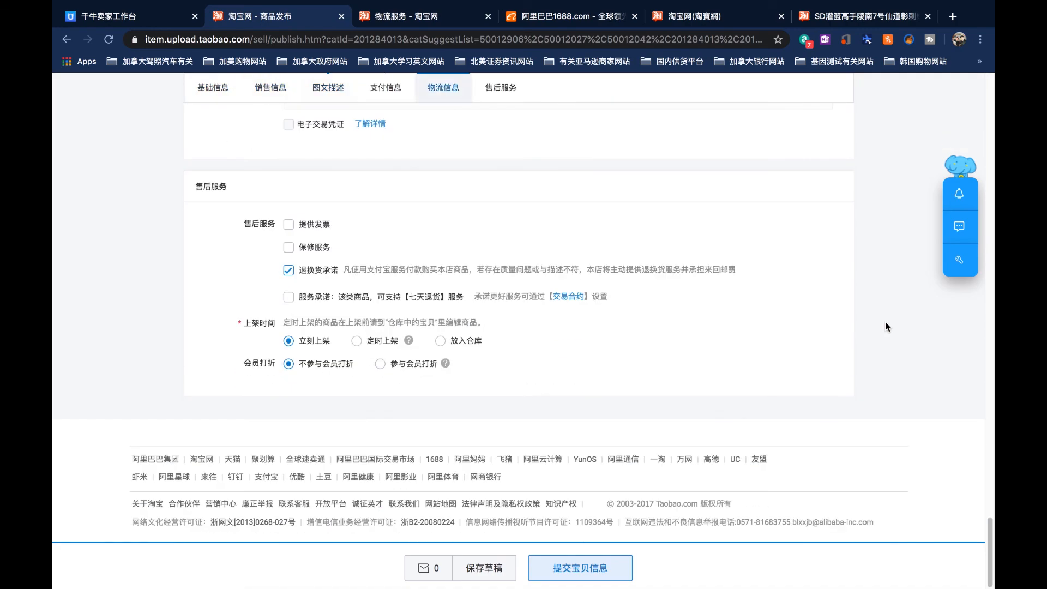
{"action": "scroll", "coordinate": [889, 323], "scroll_direction": "up", "scroll_amount": 20}
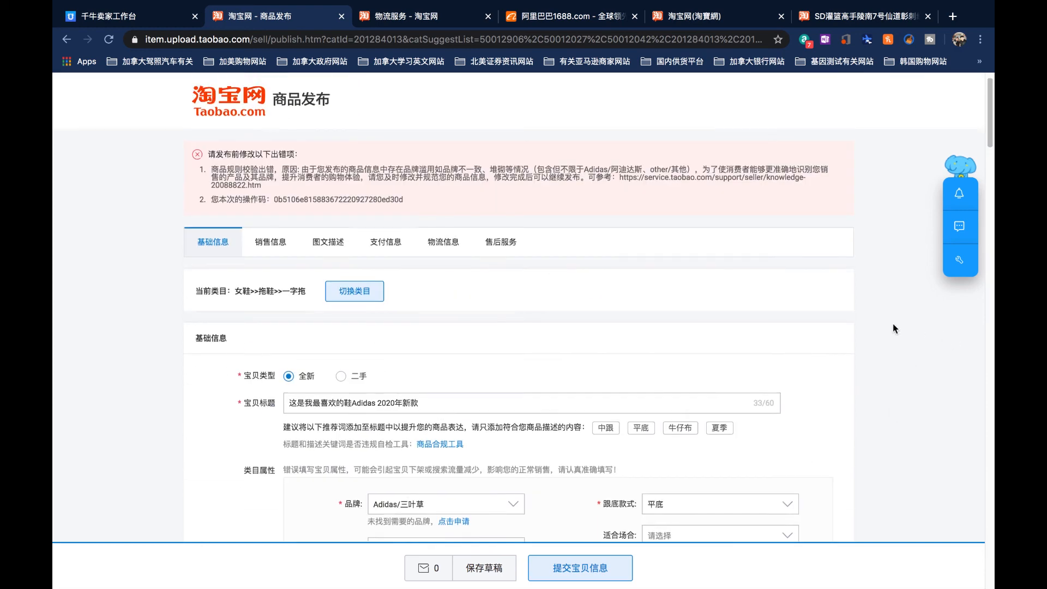
{"action": "left_click", "coordinate": [580, 567]}
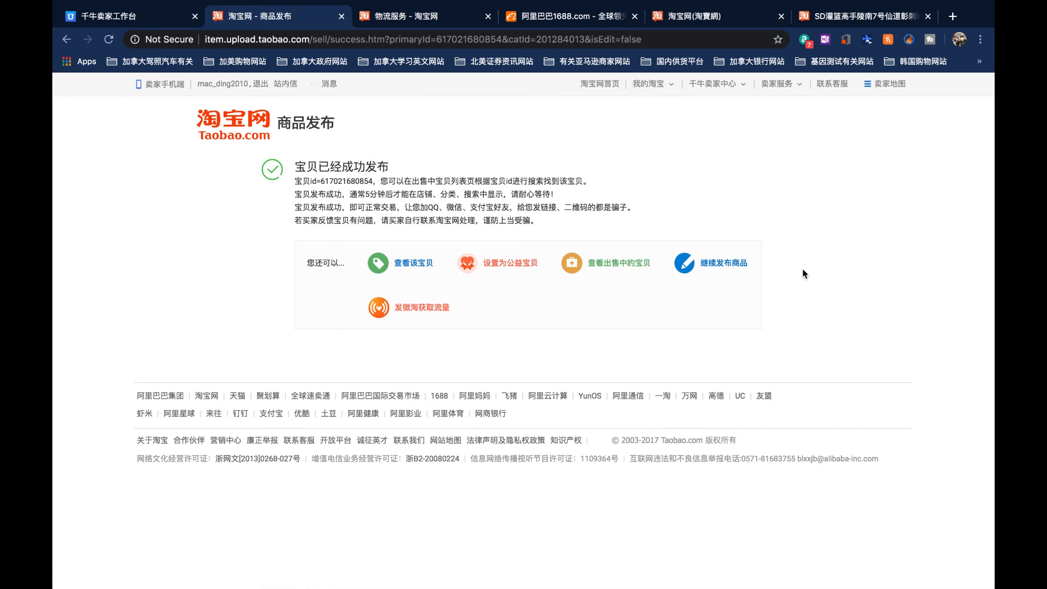
- Open the published item's page and review its title, price, shipping, options and 宝贝详情
{"action": "left_click", "coordinate": [413, 266]}
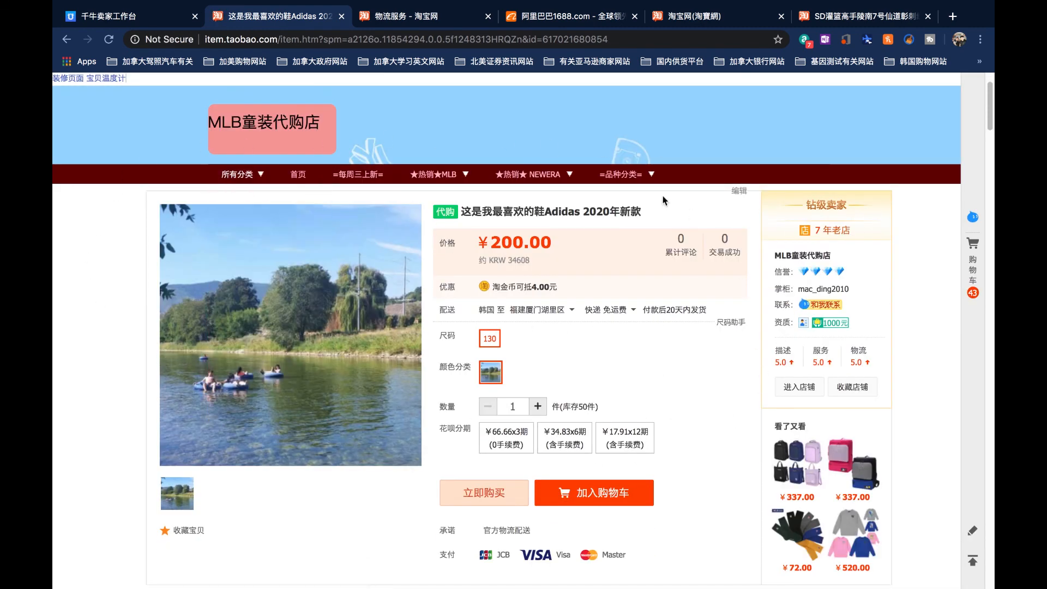
{"action": "scroll", "coordinate": [596, 358], "scroll_direction": "down", "scroll_amount": 2}
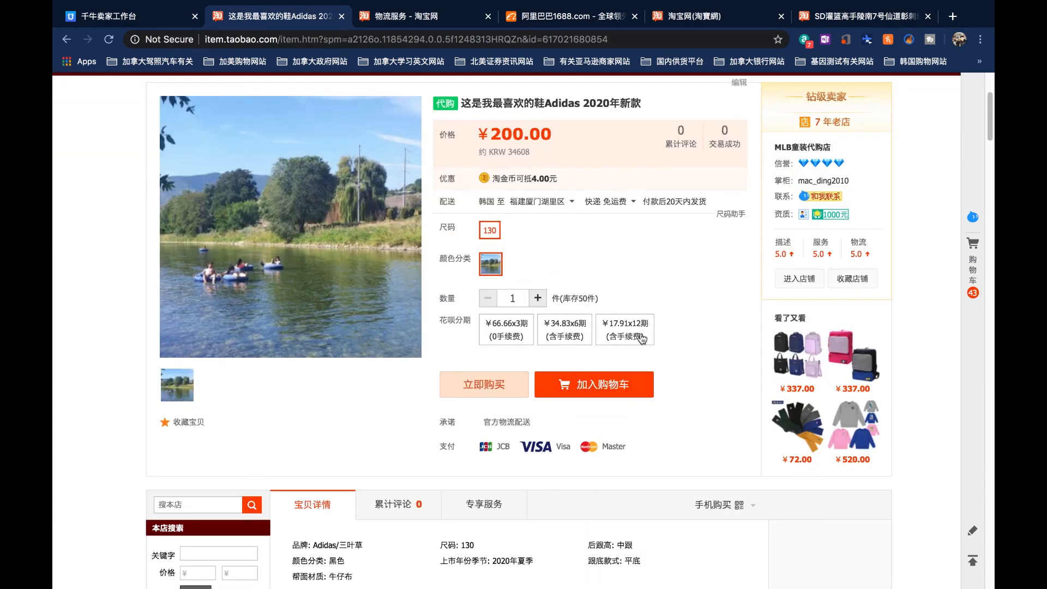
{"action": "scroll", "coordinate": [640, 337], "scroll_direction": "down", "scroll_amount": 5}
{"action": "scroll", "coordinate": [640, 332], "scroll_direction": "down", "scroll_amount": 10}
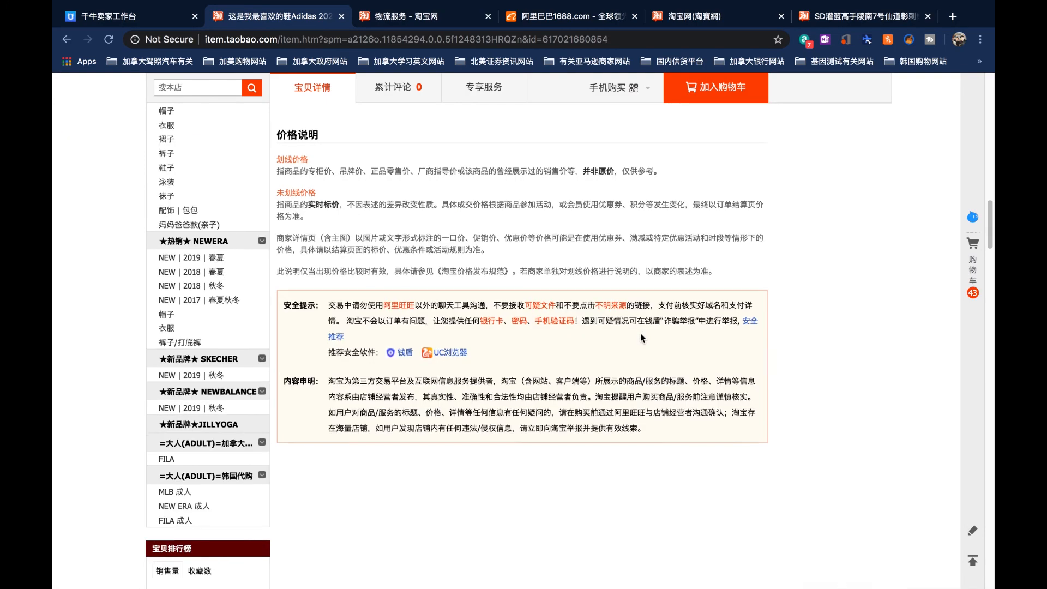
{"action": "scroll", "coordinate": [640, 332], "scroll_direction": "up", "scroll_amount": 15}
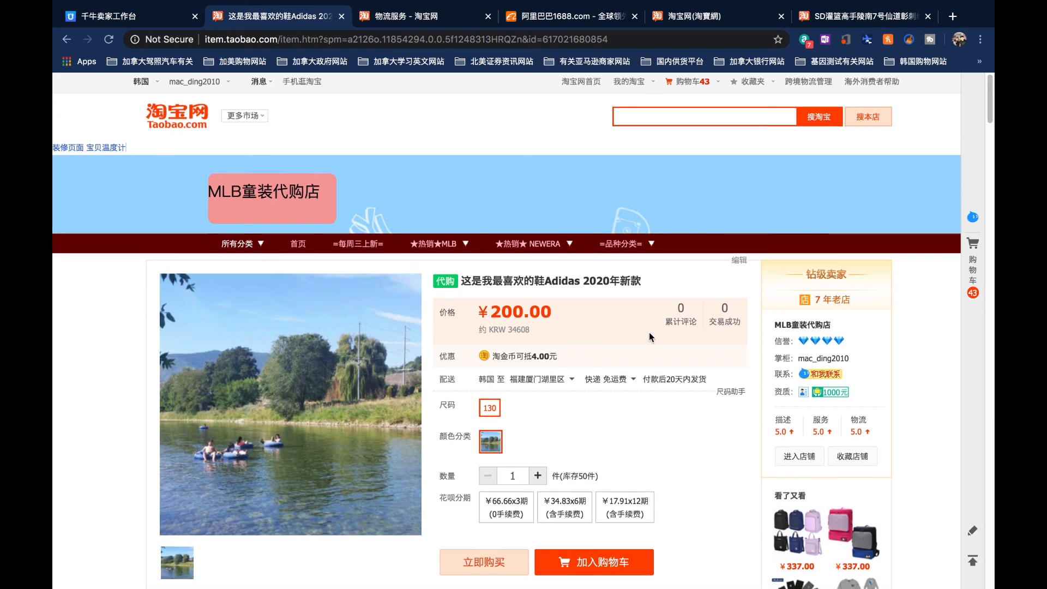
{"action": "scroll", "coordinate": [649, 332], "scroll_direction": "down", "scroll_amount": 2}
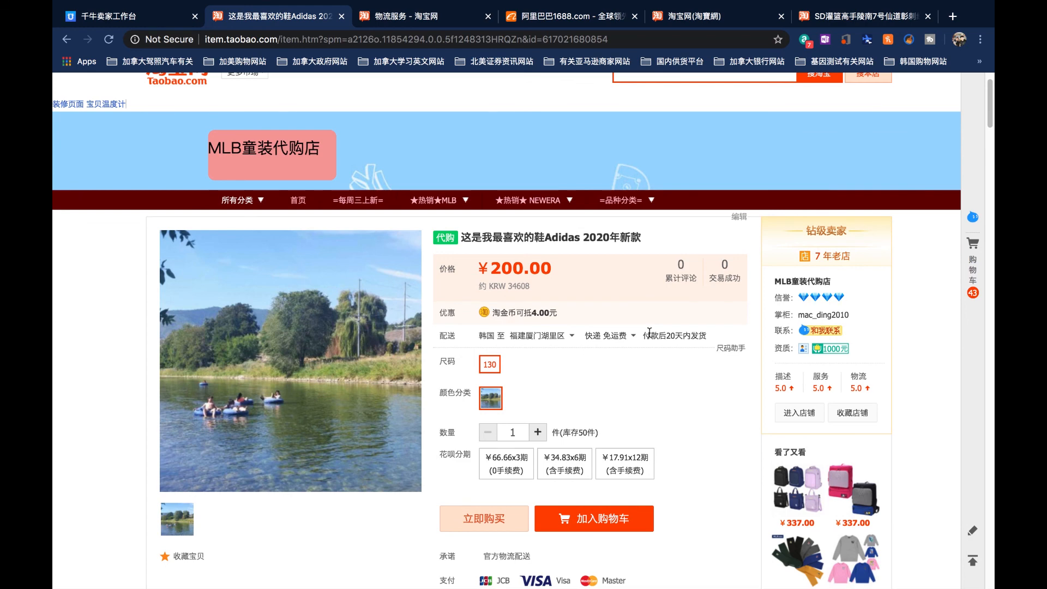